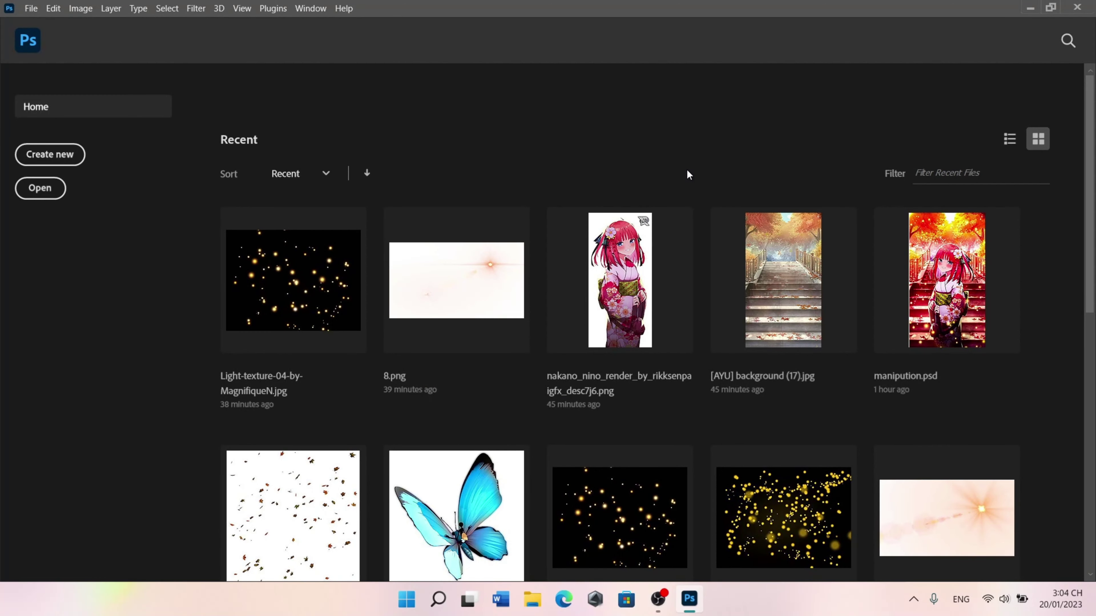
- Open the autumn stairway image [AYU] background (17).jpg
key("ctrl+o")
left_click(278, 155)
key("Return")
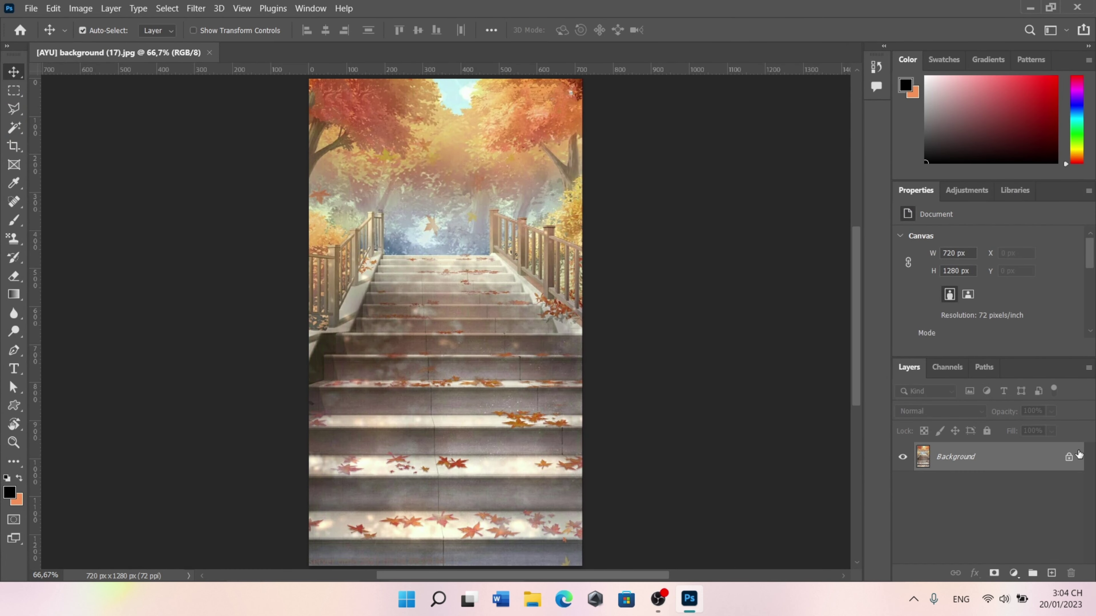
- Unlock the Background layer and resize the image to 200 pixels/inch (2000 × 3556 px)
left_click(1069, 456)
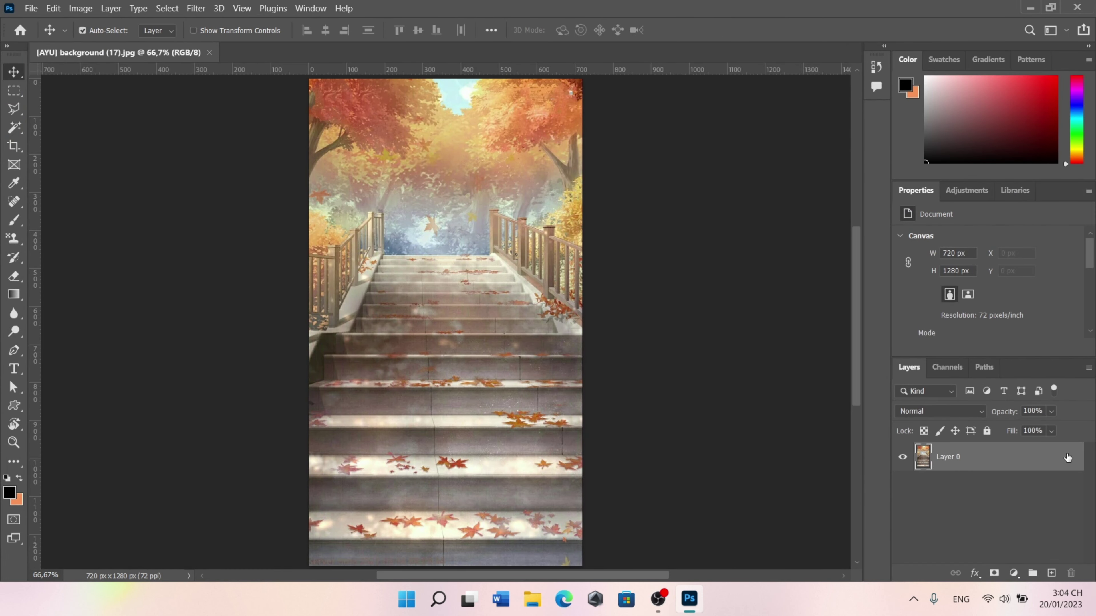
left_click(85, 11)
mouse_move(107, 133)
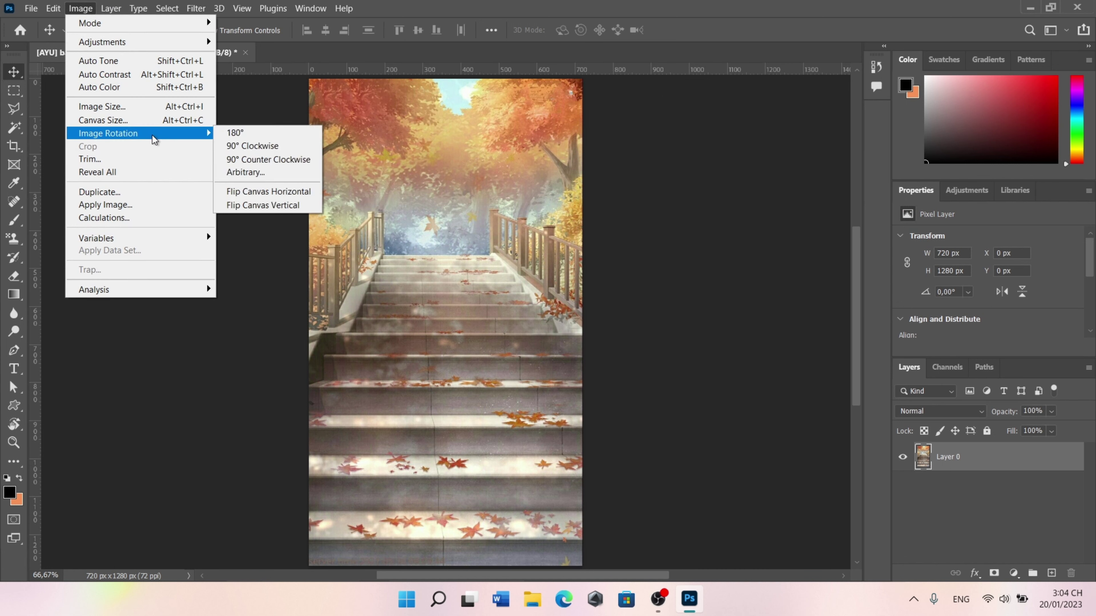
left_click(171, 107)
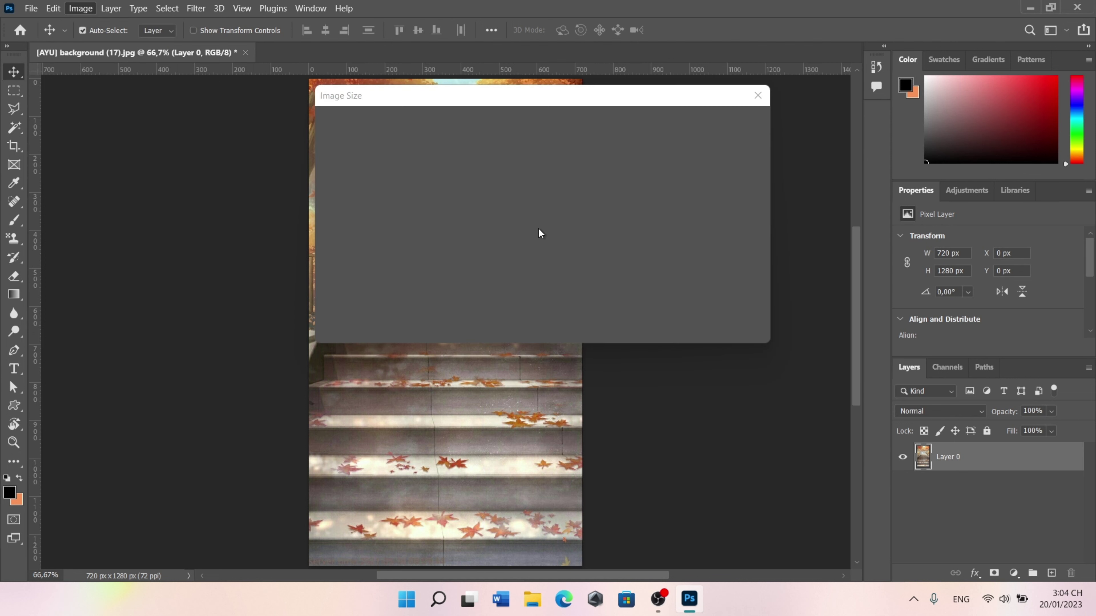
double_click(626, 226)
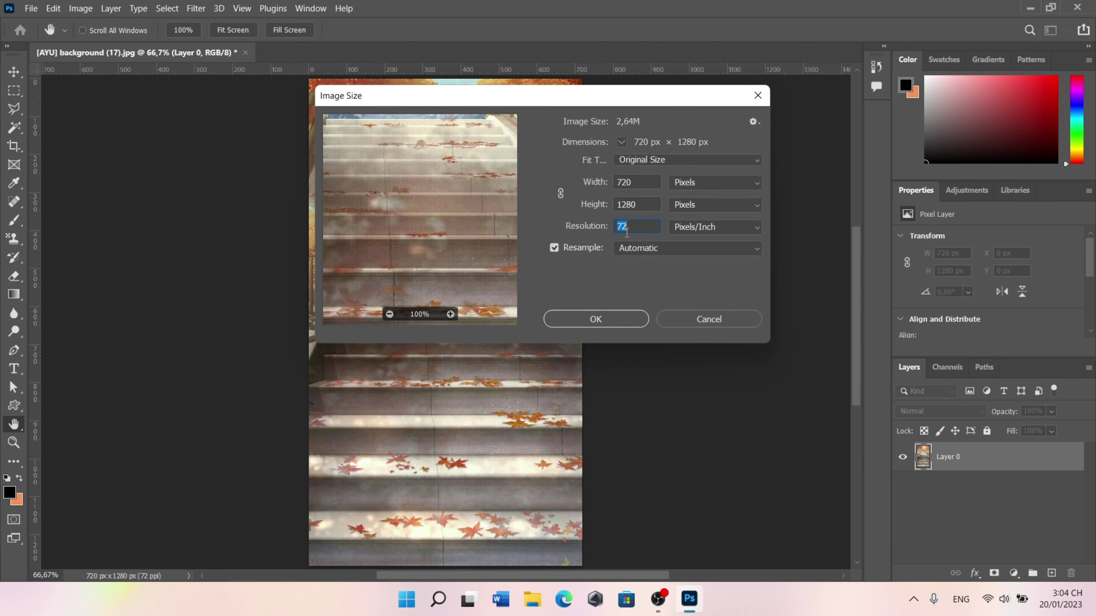
type("200")
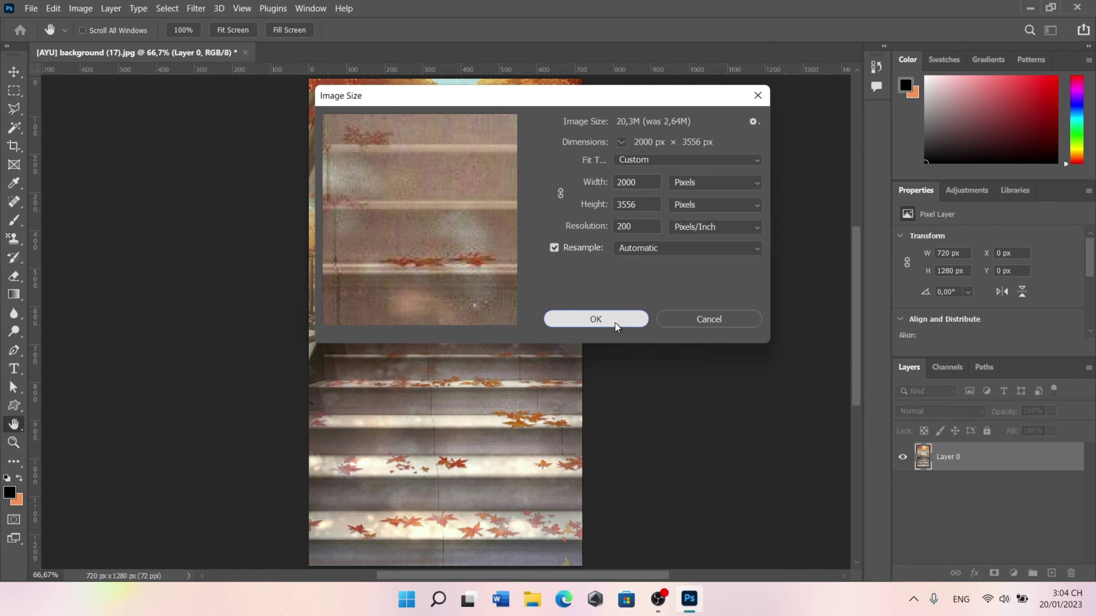
left_click(595, 319)
- With the Move tool, scroll through the image and drag the layer slightly into place
key("v")
scroll(521, 306, "down", 3)
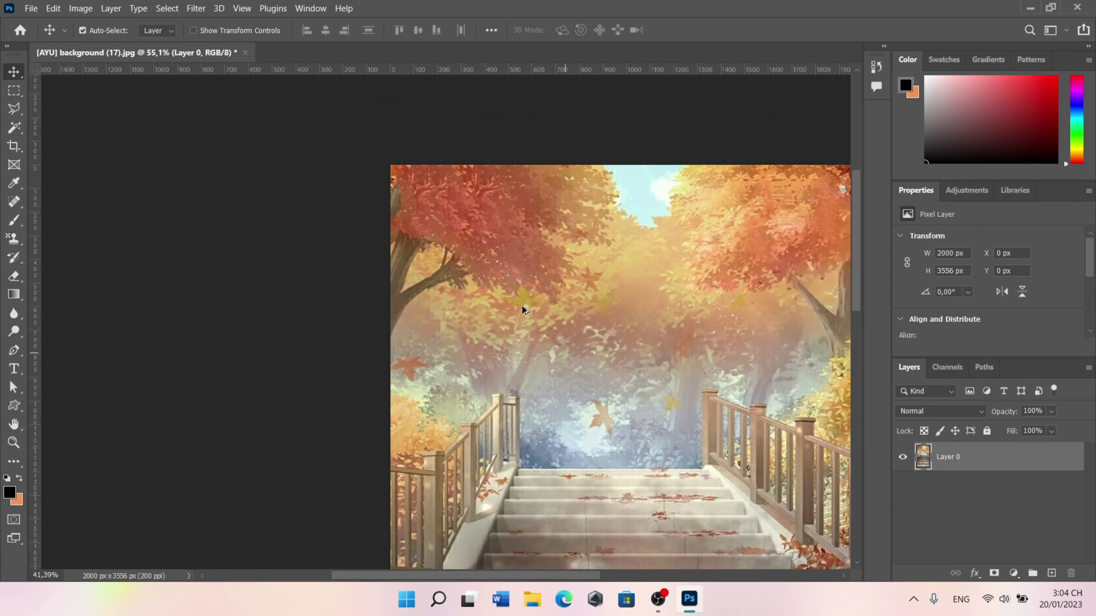
scroll(496, 298, "down", 2)
scroll(495, 298, "down", 2)
scroll(685, 440, "up", 4)
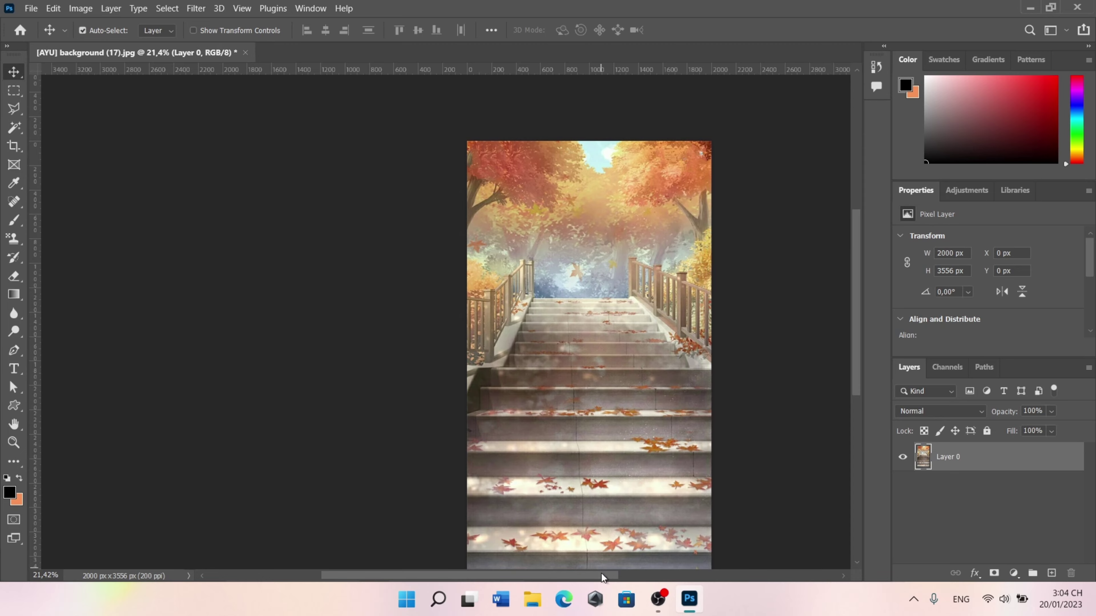
left_click_drag(601, 574, 622, 582)
scroll(628, 484, "down", 2)
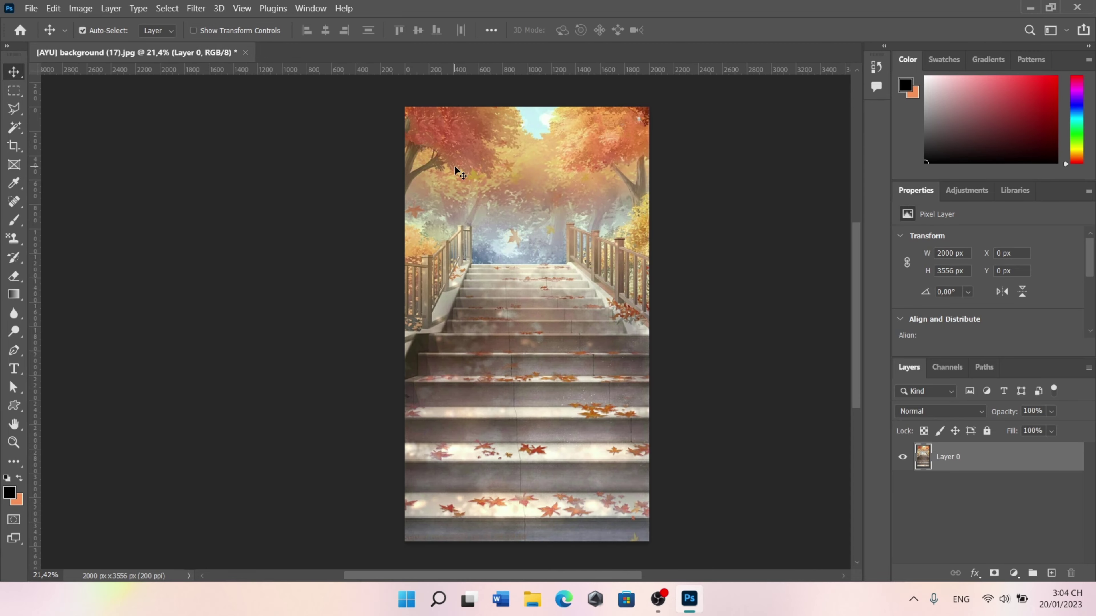
- Open the nakano_nino kimono girl render and zoom in on it
key("ctrl+o")
double_click(519, 147)
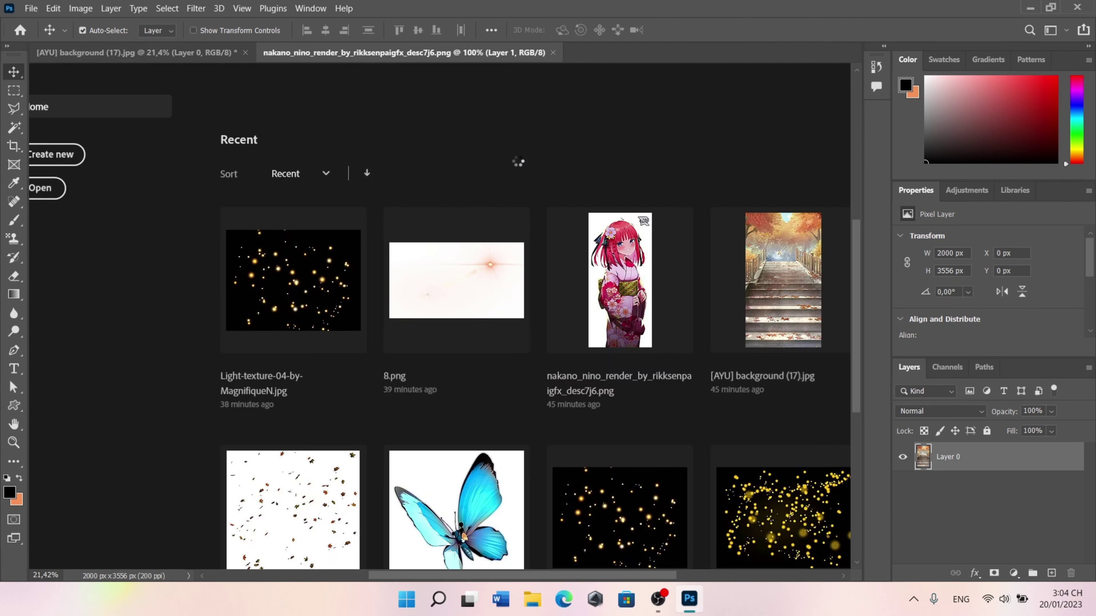
key("l")
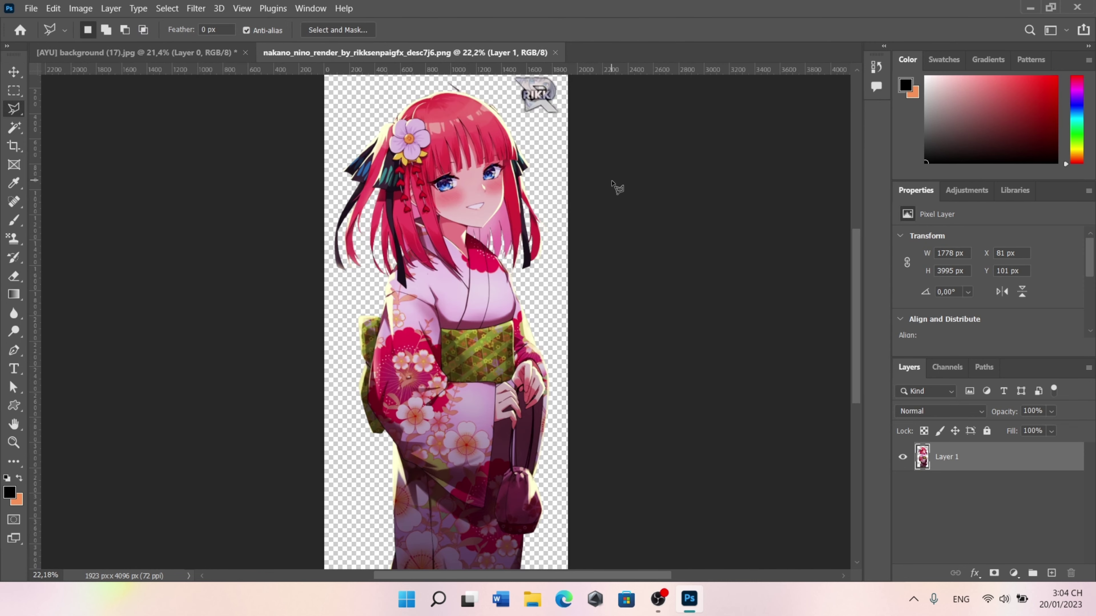
key("ctrl+plus")
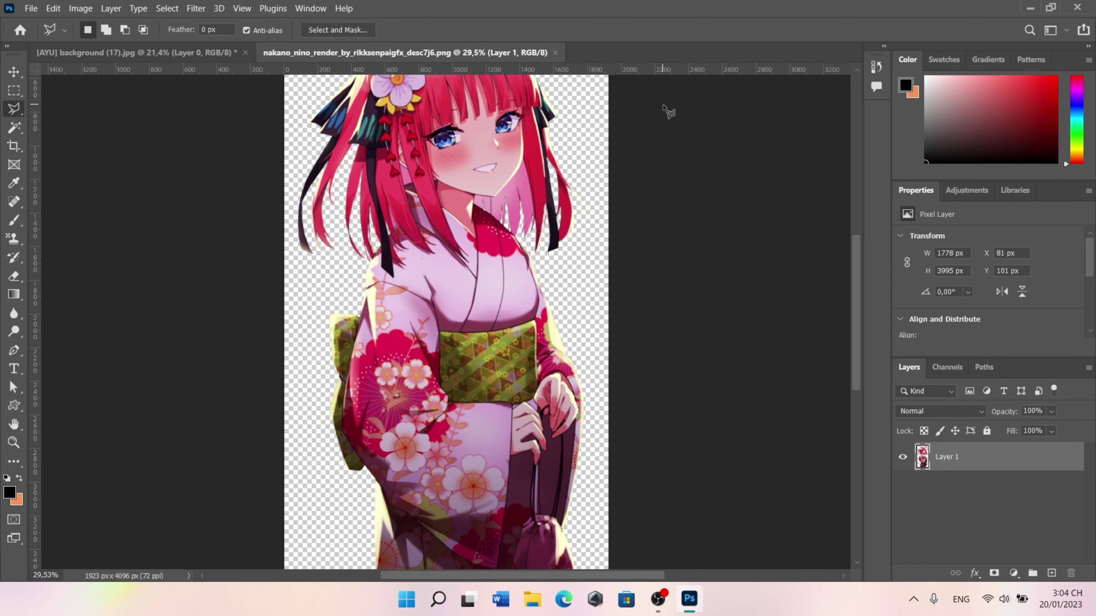
- Outline the RIKK watermark with a polygonal selection and delete it
scroll(621, 176, "up", 2)
scroll(612, 176, "up", 2)
scroll(470, 150, "up", 2)
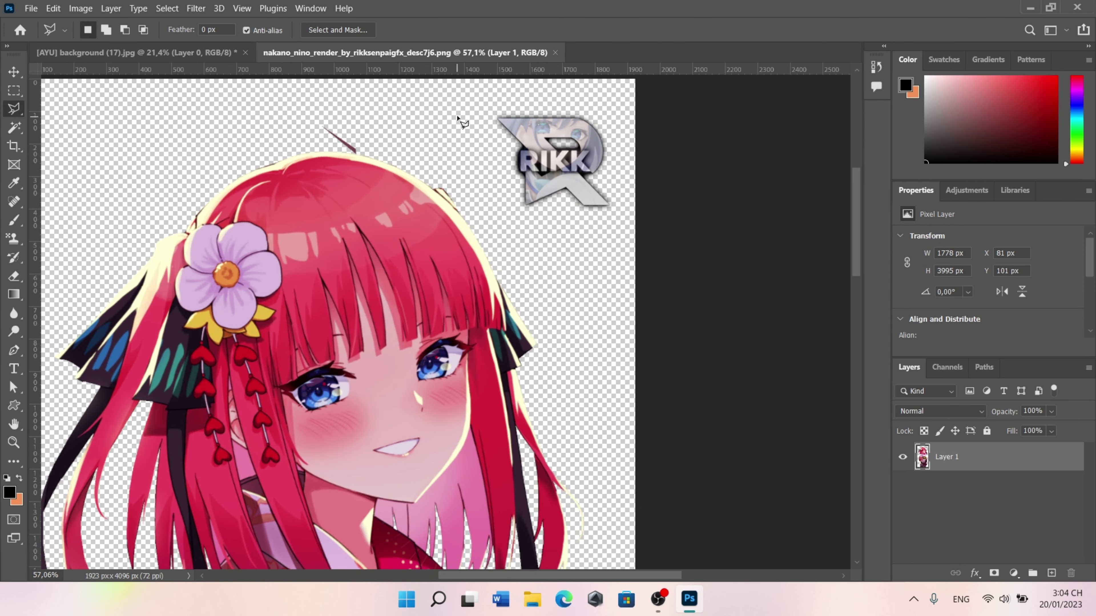
left_click(457, 106)
left_click(564, 259)
left_click(735, 236)
left_click(683, 113)
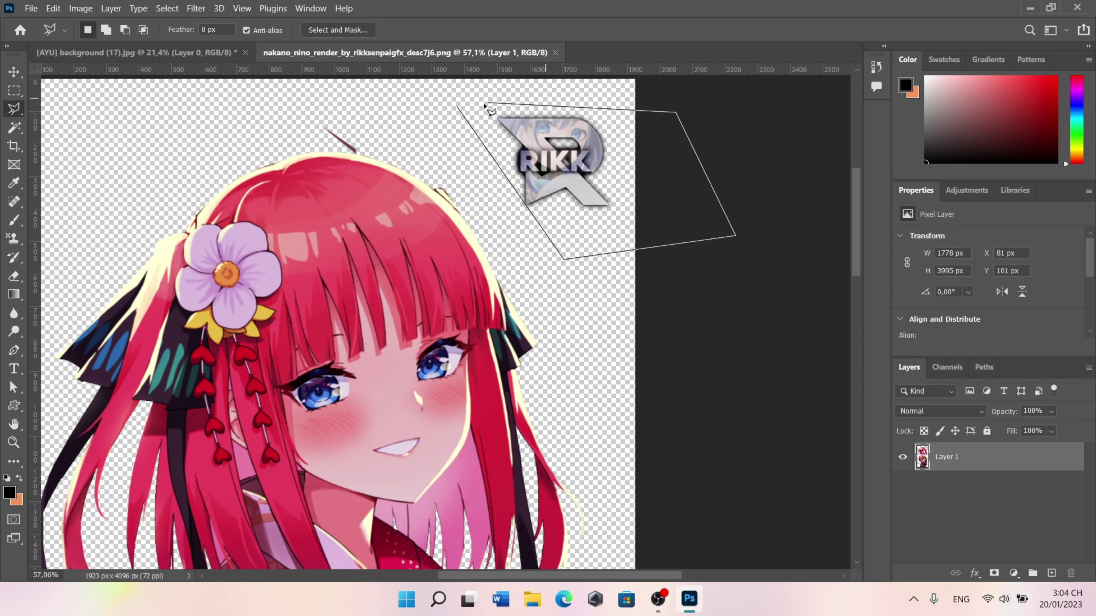
left_click(456, 107)
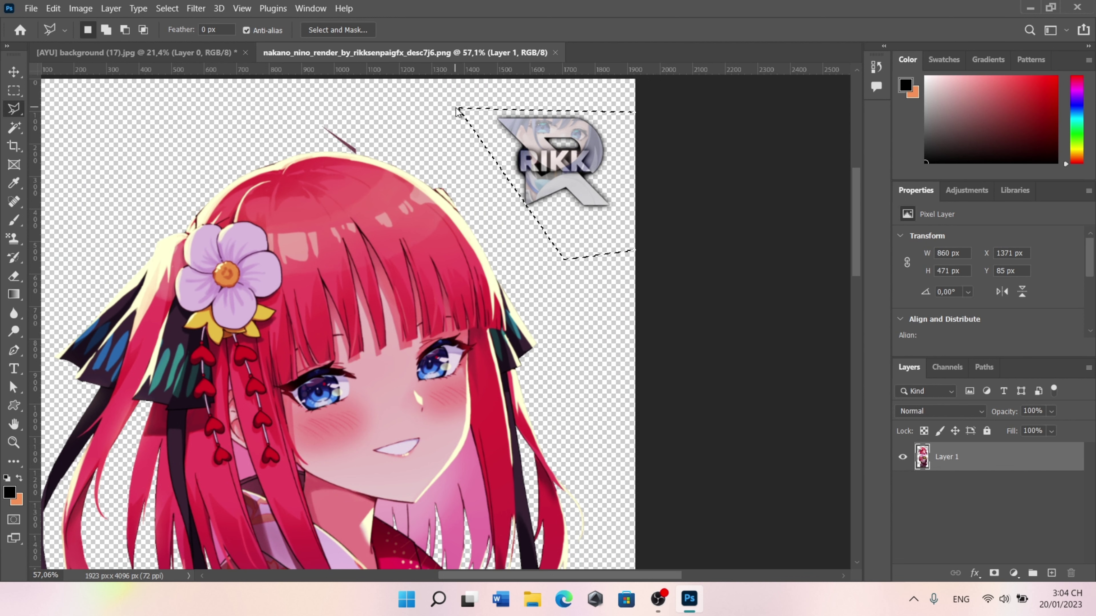
left_click_drag(473, 114, 462, 115)
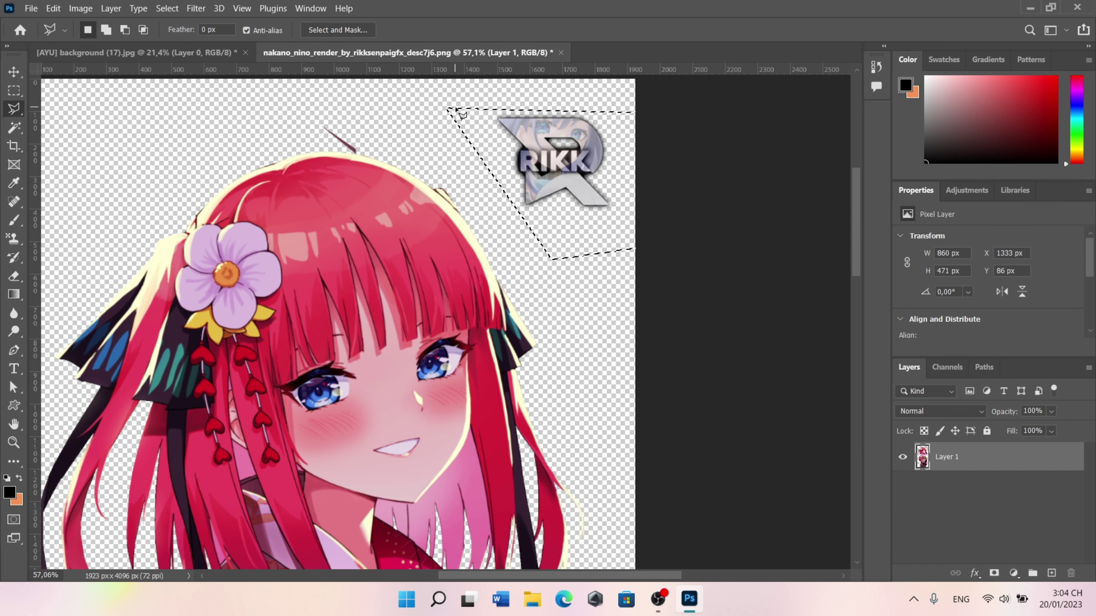
key("Delete")
key("ctrl+d")
- Drag the kimono girl into the stairway background document as a new layer
scroll(507, 265, "down", 5)
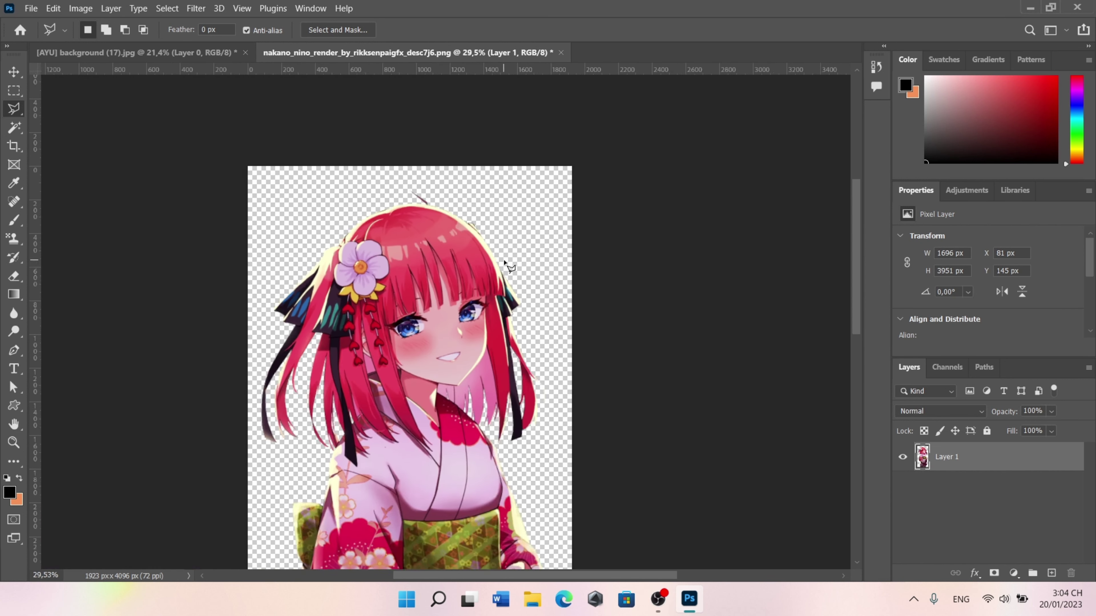
left_click(14, 72)
left_click_drag(412, 331, 534, 335)
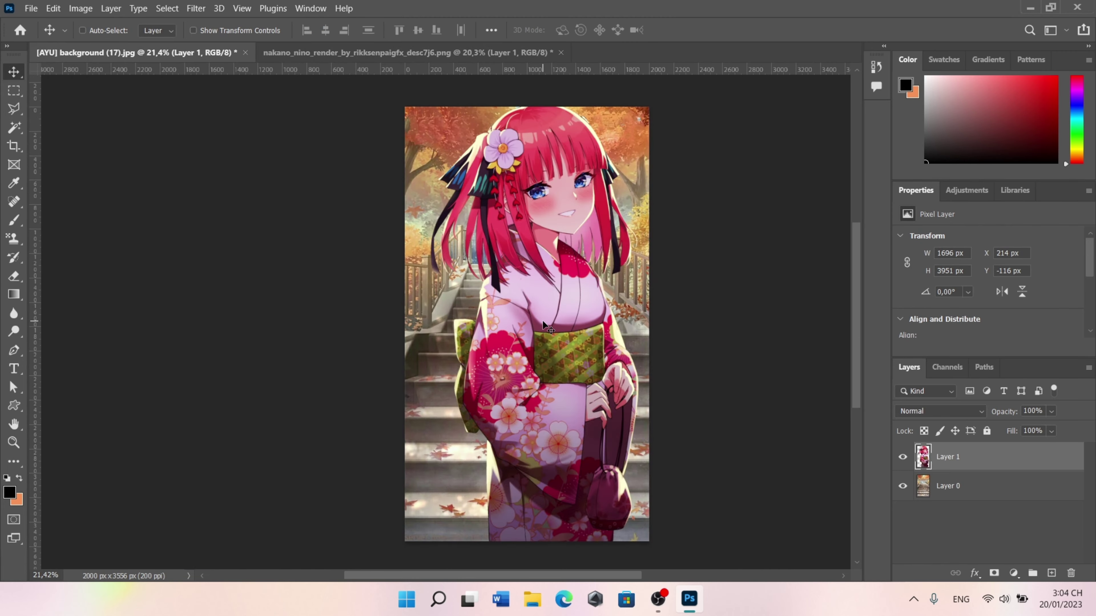
- Scale the girl to about 74%, flip her horizontally, and nudge her right to centre her
key("ctrl+t")
left_click_drag(639, 331, 585, 333)
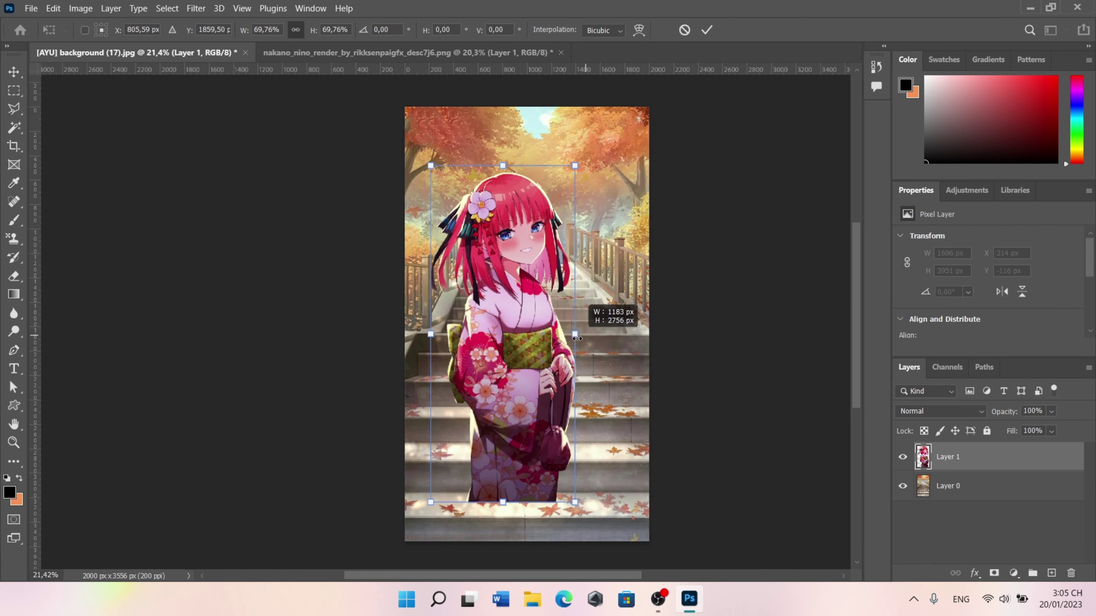
left_click_drag(502, 327, 516, 349)
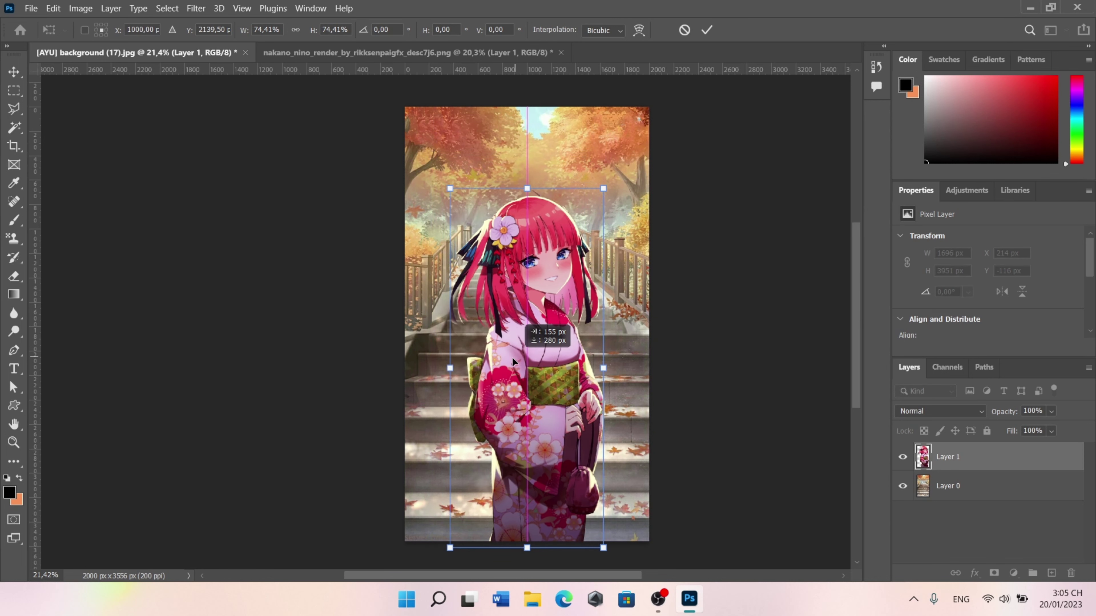
right_click(516, 349)
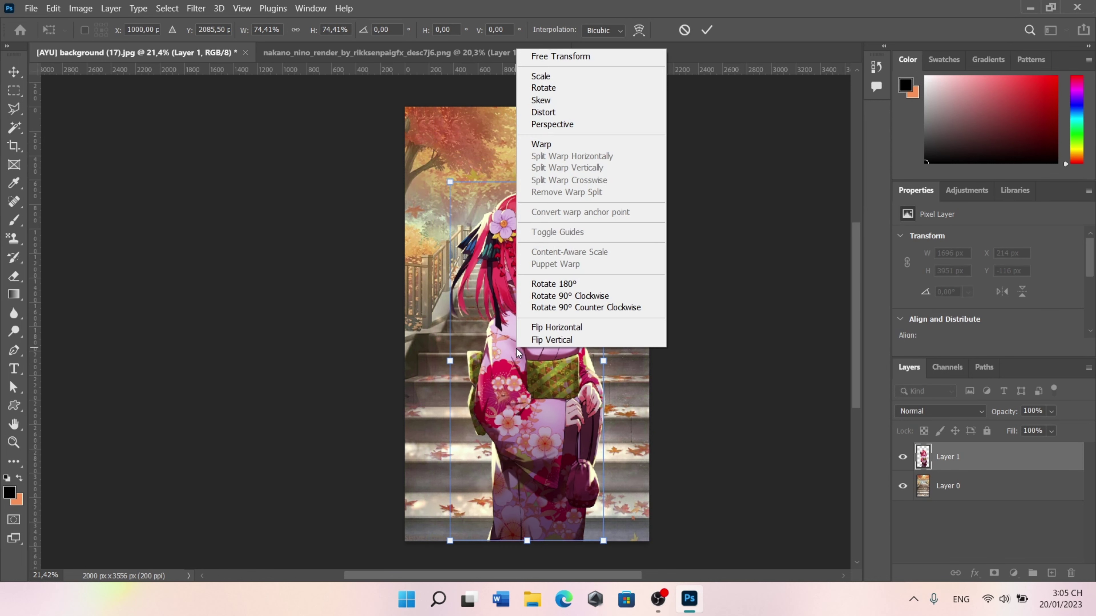
left_click(578, 327)
key("Return")
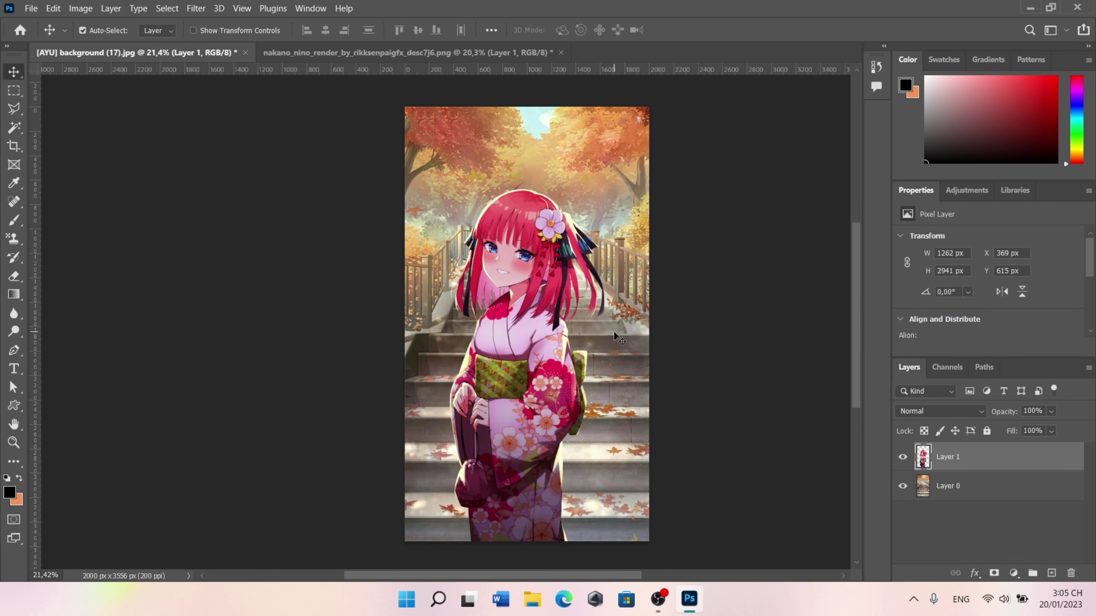
key("shift+Right")
key("shift+Right")
key("shift+Right")
key("shift+Right")
key("shift+Right")
key("shift+Right")
key("shift+Right")
key("shift+Right")
key("shift+Right")
key("shift+Right")
key("shift+Right")
key("Right")
key("Right")
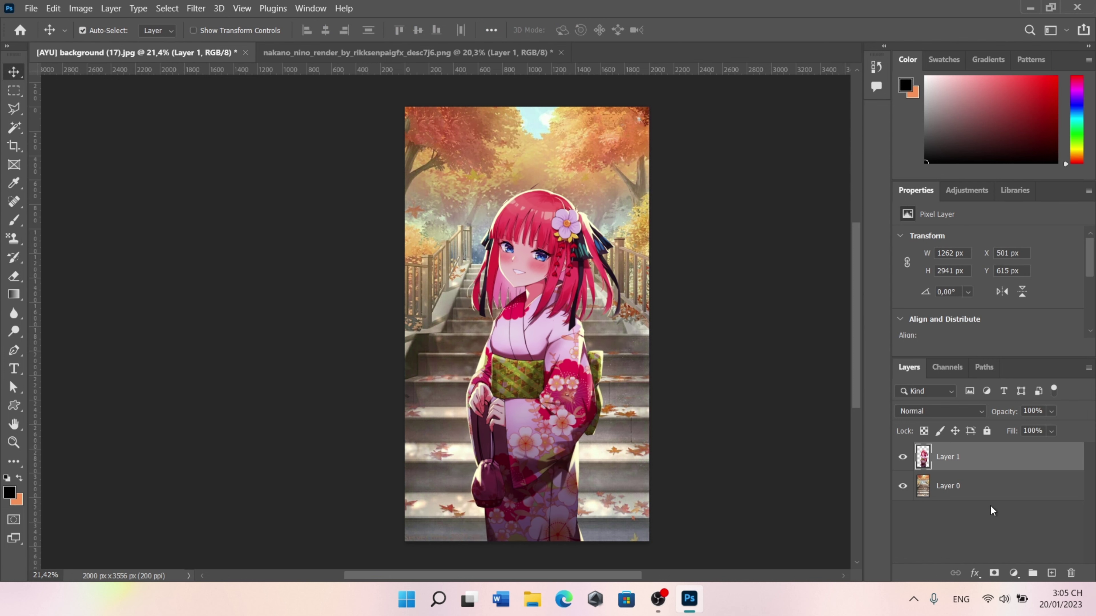
left_click(965, 496)
- Add a Color Balance layer with midtones Red +100, Green -4 and Blue +12
left_click(1014, 572)
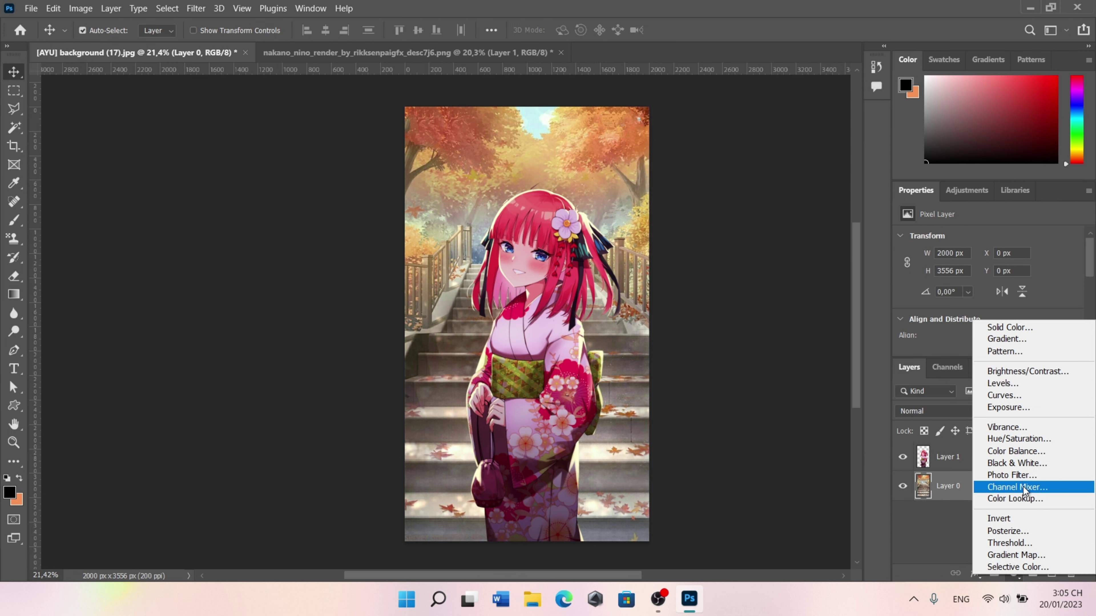
left_click(1015, 451)
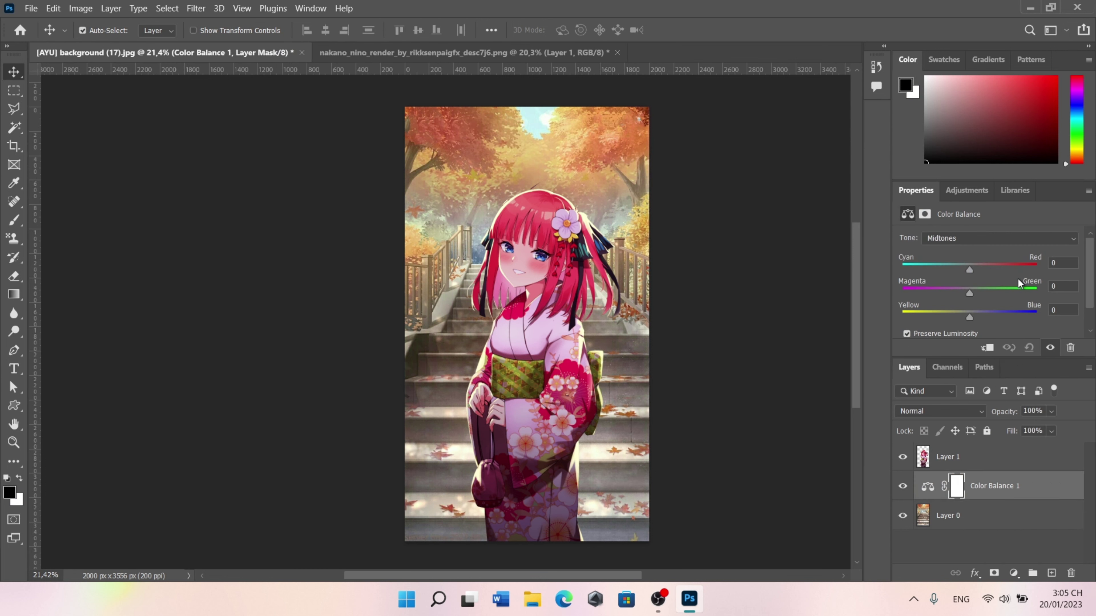
left_click_drag(969, 270, 1037, 269)
left_click_drag(969, 293, 976, 320)
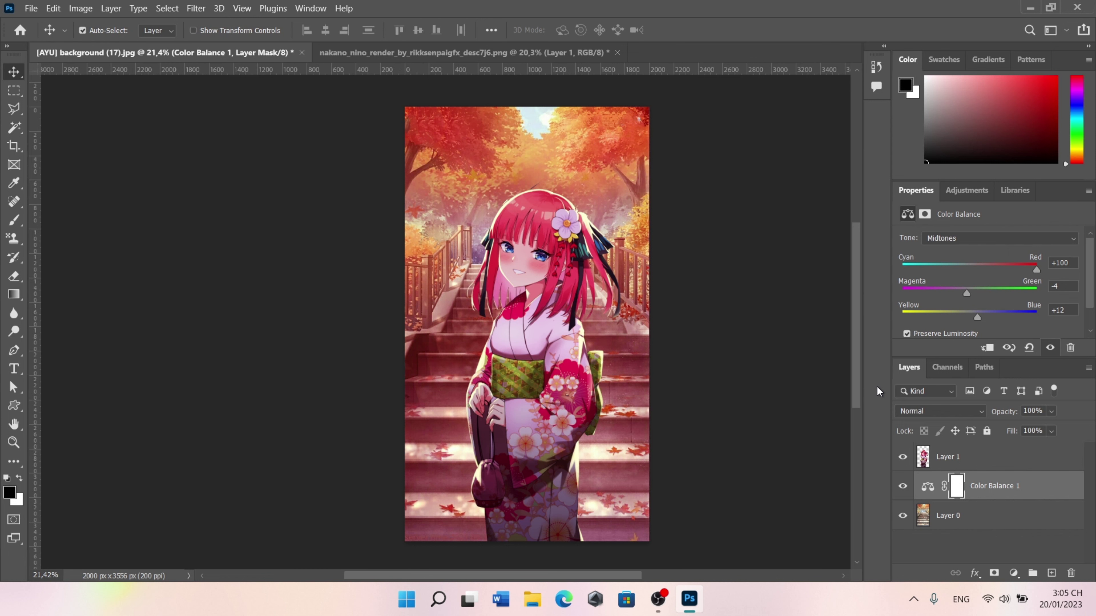
left_click(1025, 468)
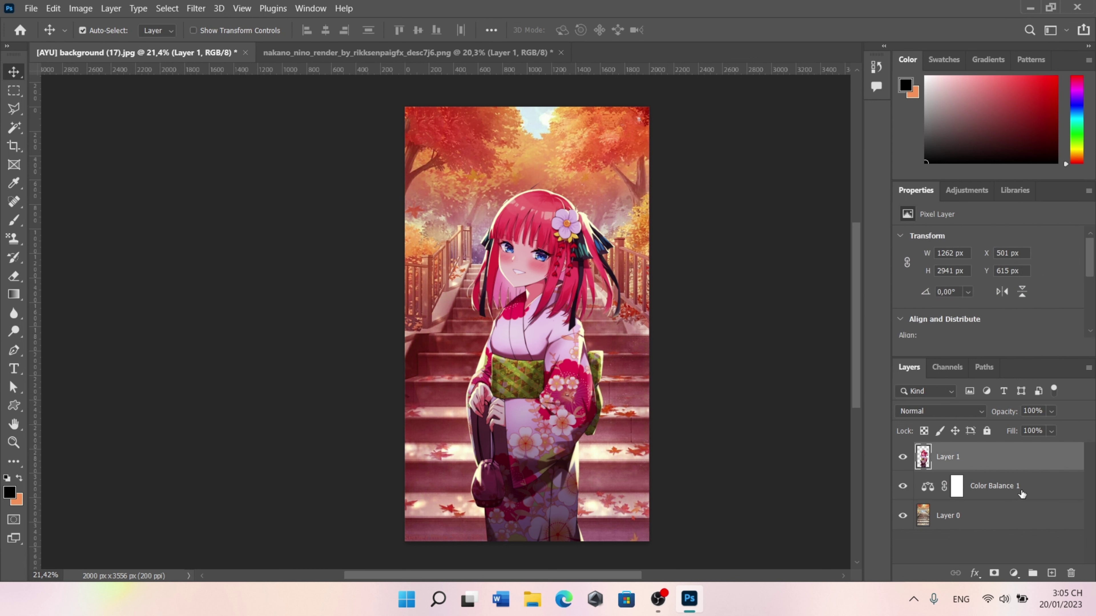
- Give Layer 1 an orange 35% Screen Inner Glow and convert the glow to its own layer
left_click(1015, 574)
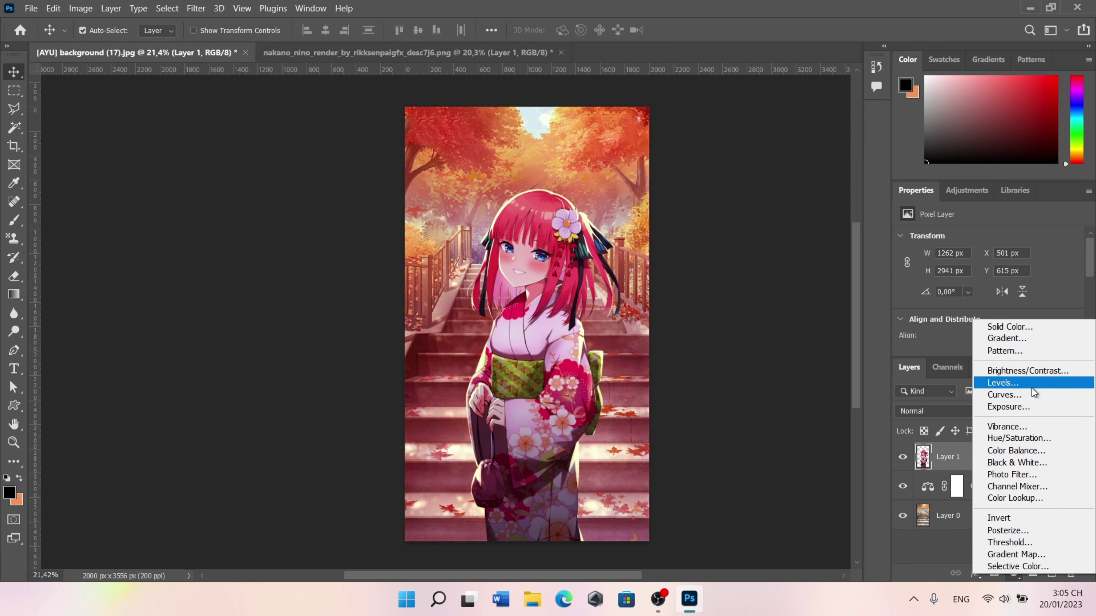
left_click(950, 463)
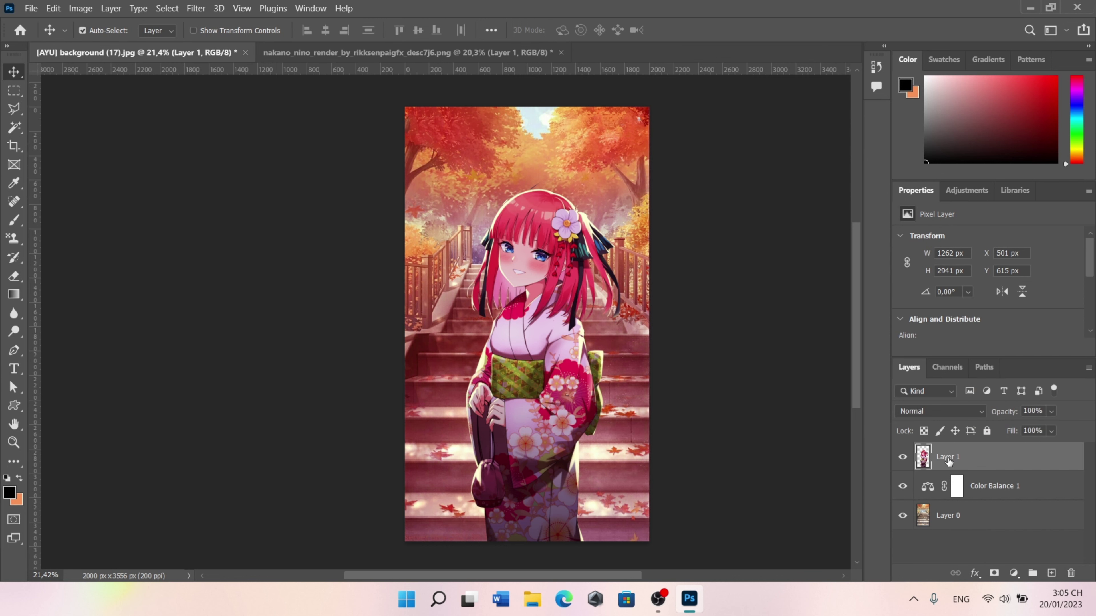
right_click(951, 463)
left_click(853, 9)
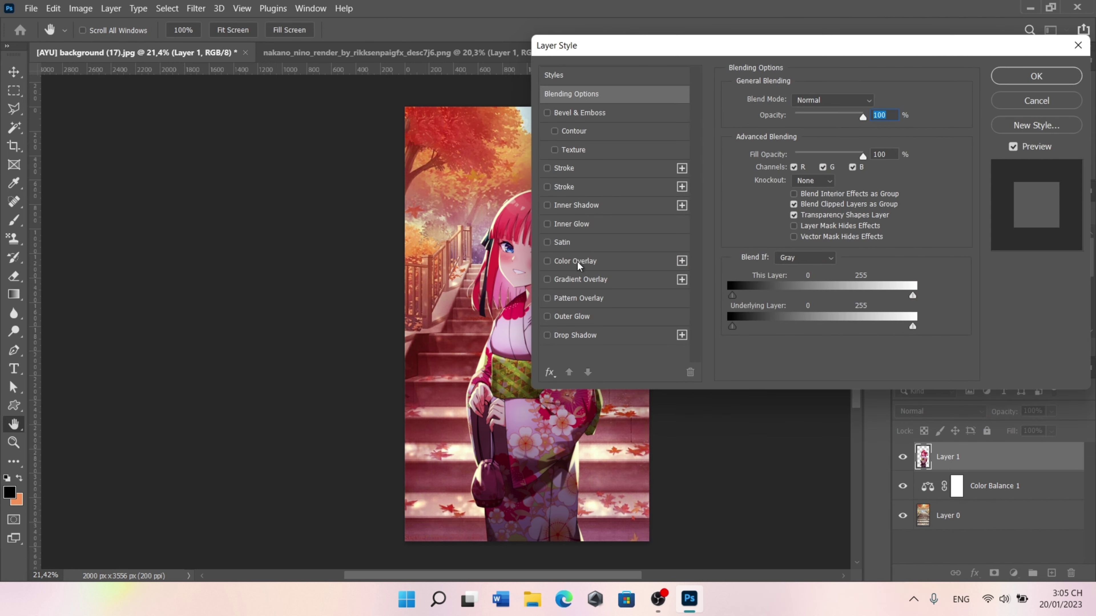
left_click(590, 220)
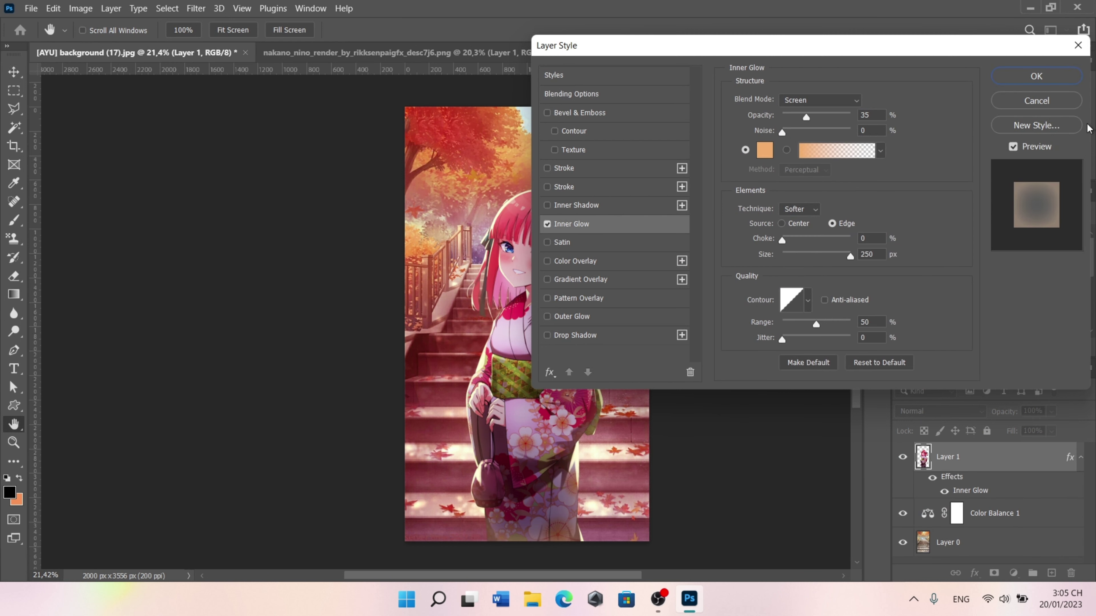
left_click(1055, 77)
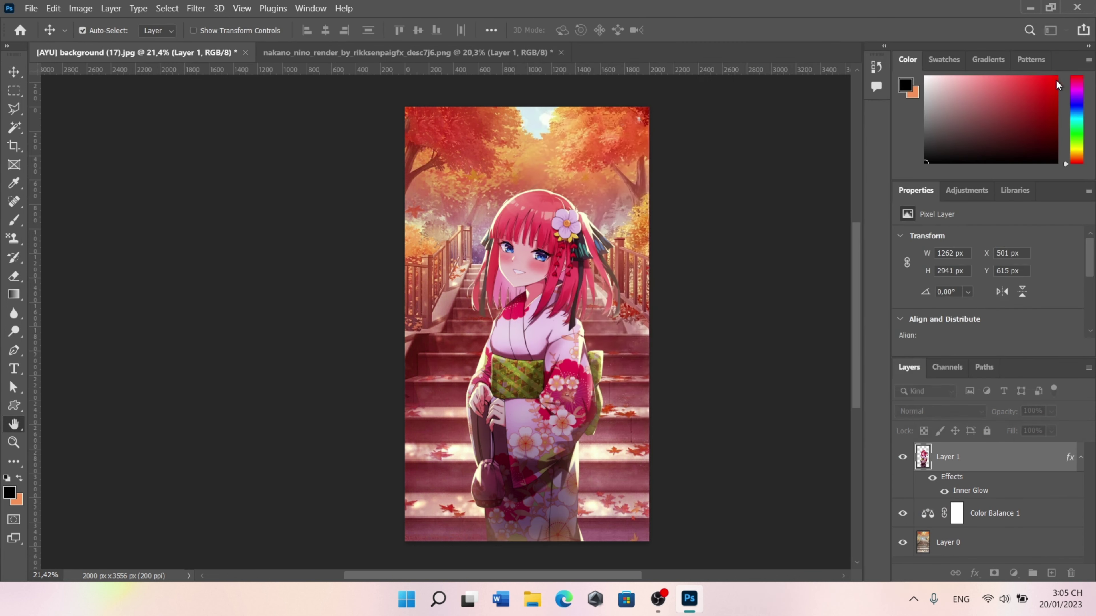
right_click(969, 491)
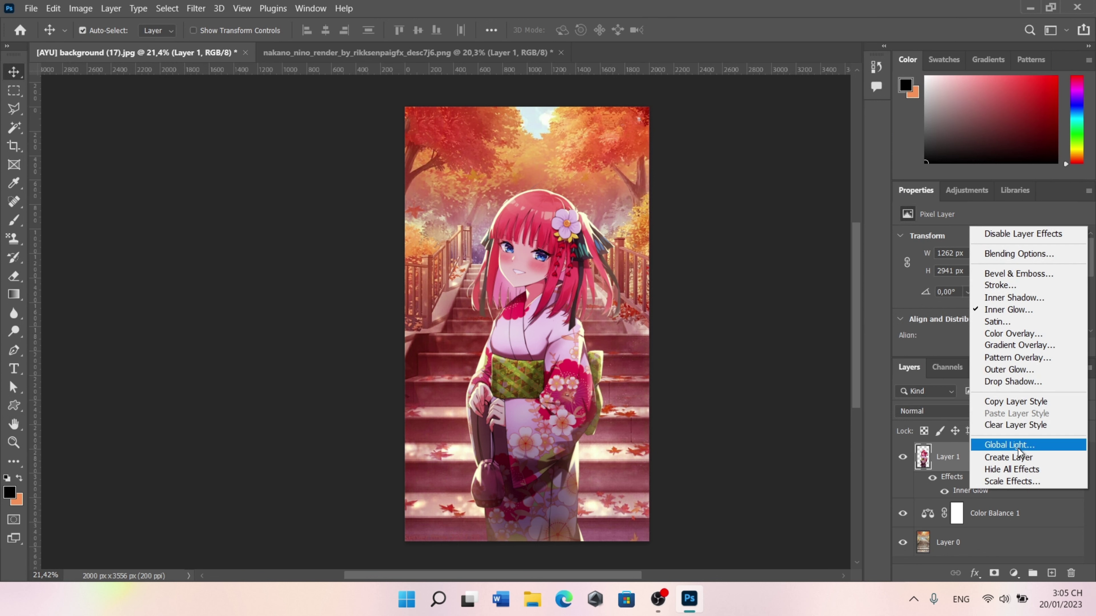
left_click(1014, 458)
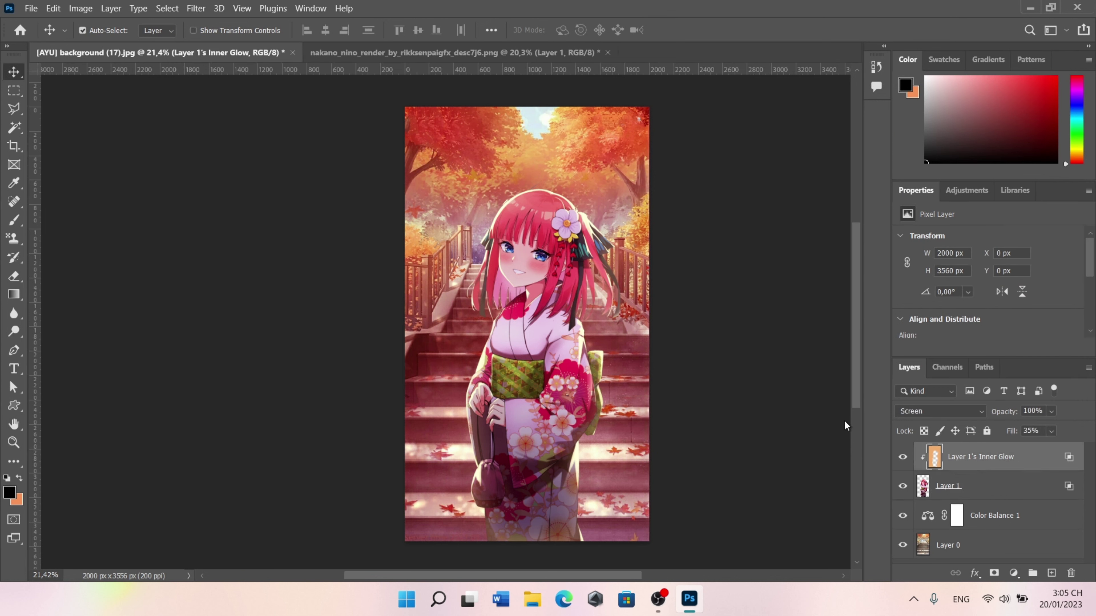
- Erase the glow over the lower kimono, then duplicate the glow layer as a clipping mask
left_click(17, 282)
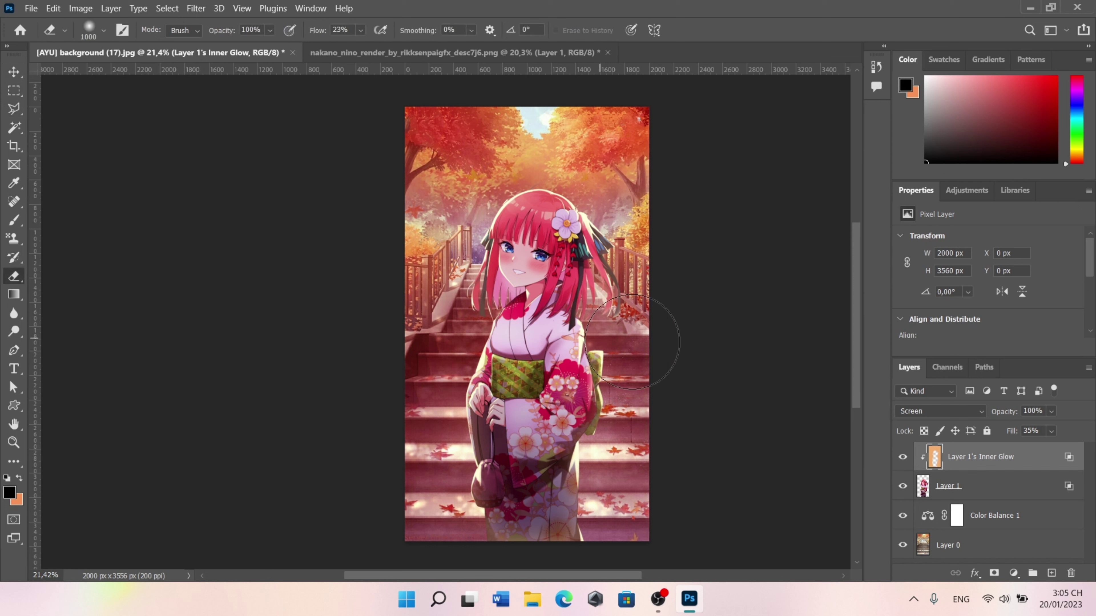
left_click_drag(592, 469, 567, 530)
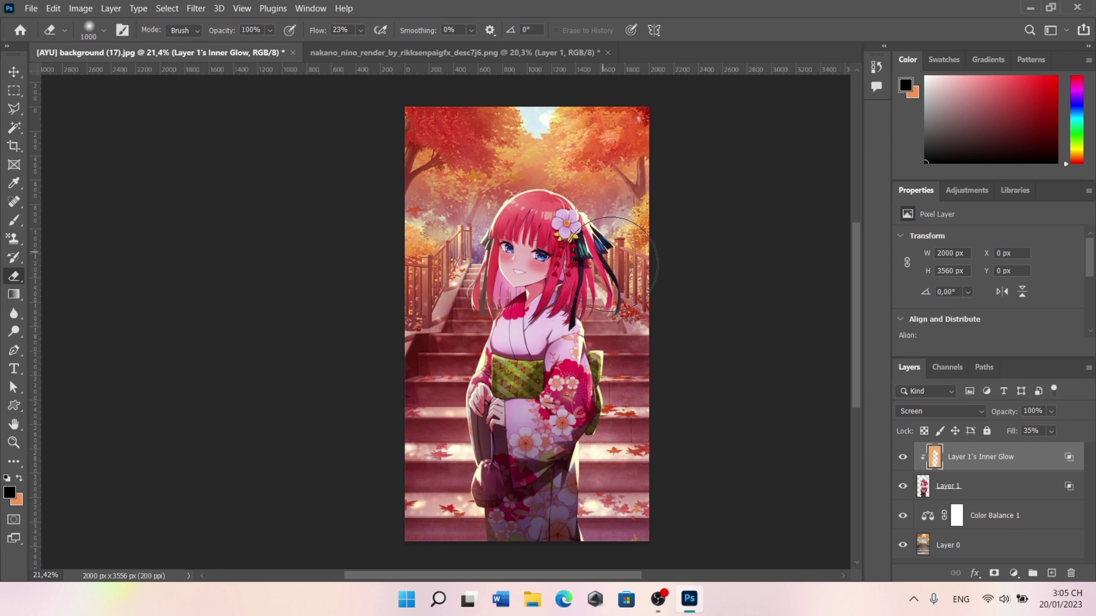
key("ctrl+j")
right_click(992, 459)
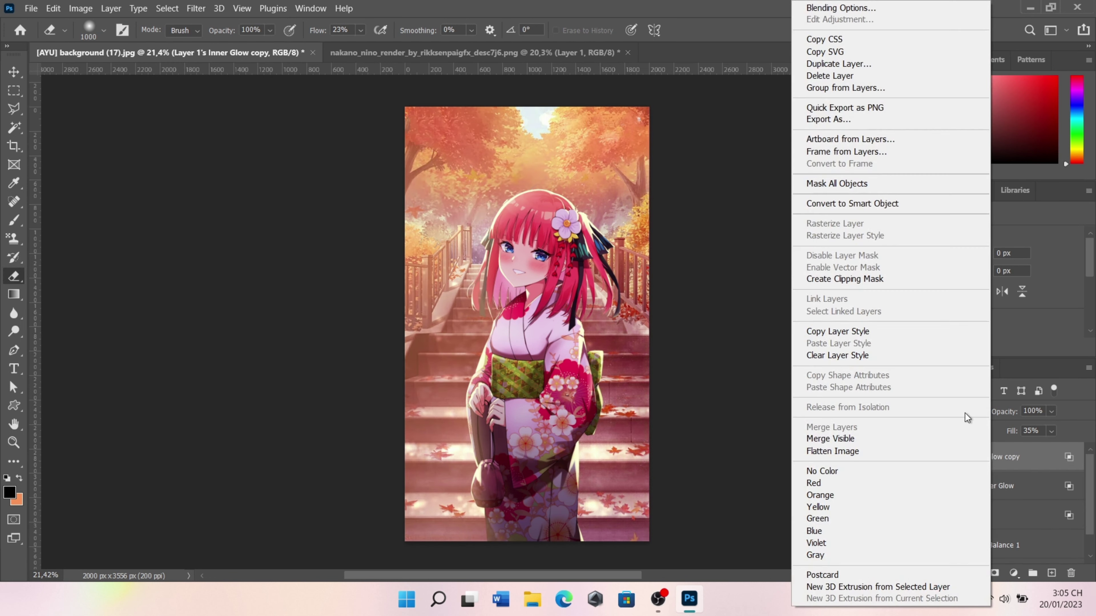
left_click(839, 281)
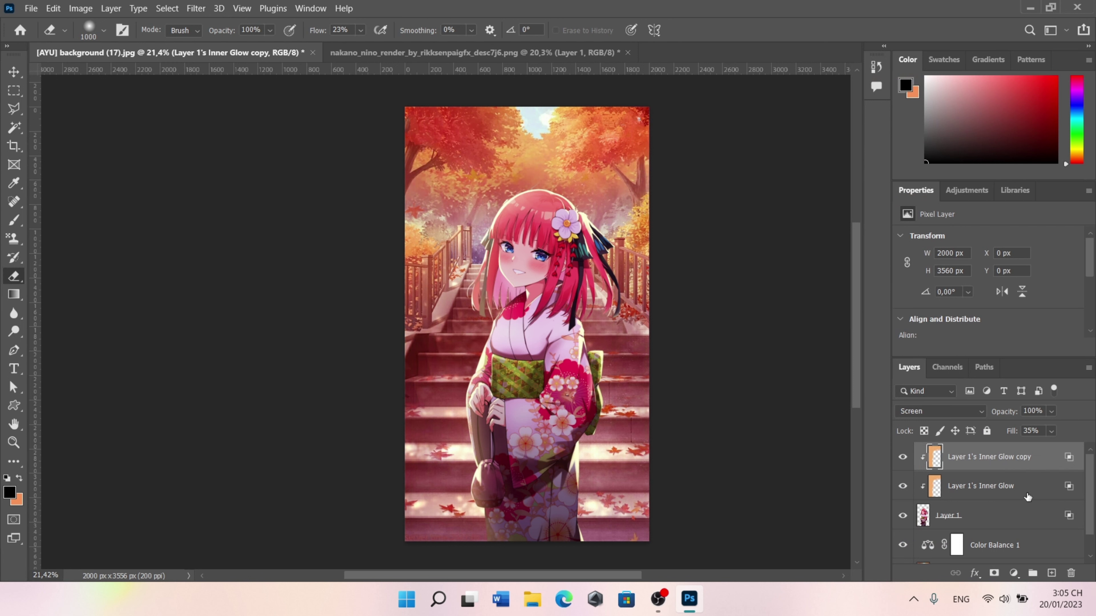
- Add a black Color Fill 1 layer with 20% opacity and 40% fill
left_click(1013, 573)
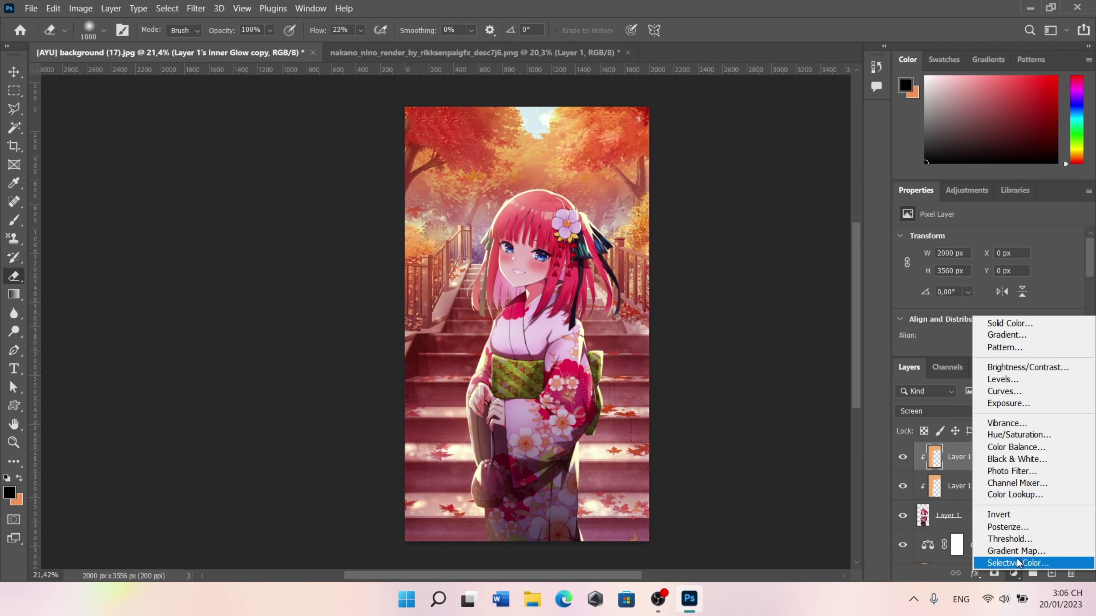
left_click(1010, 323)
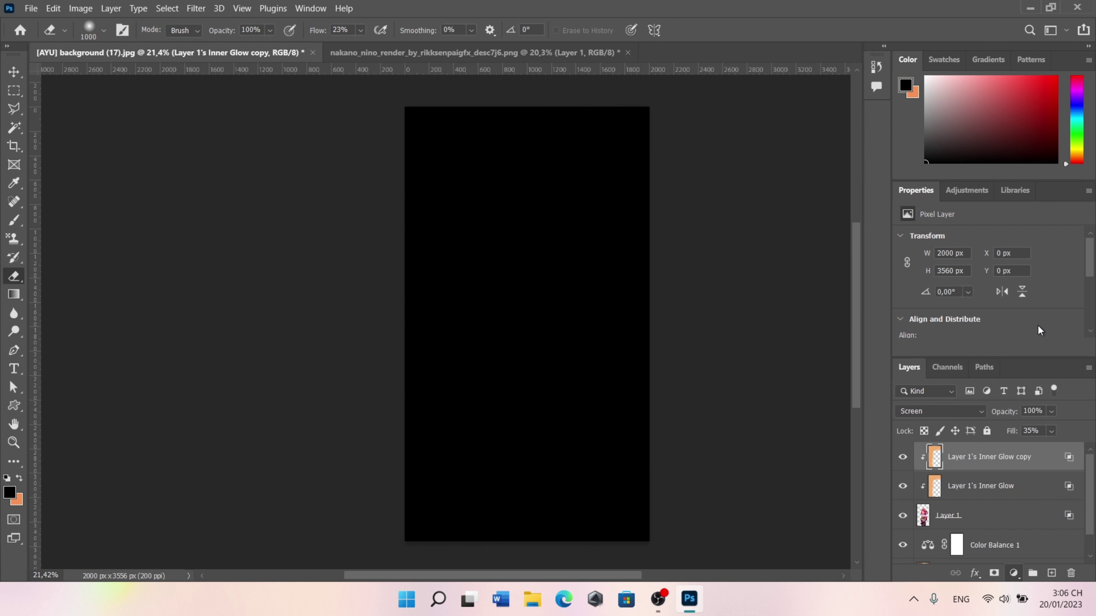
left_click(989, 326)
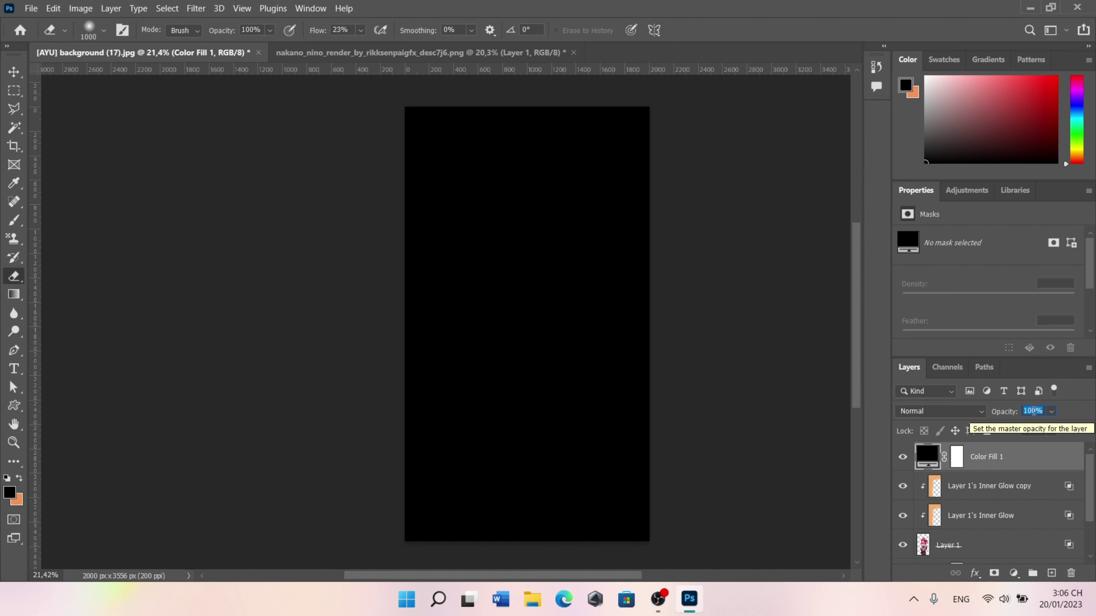
left_click_drag(1001, 412, 941, 414)
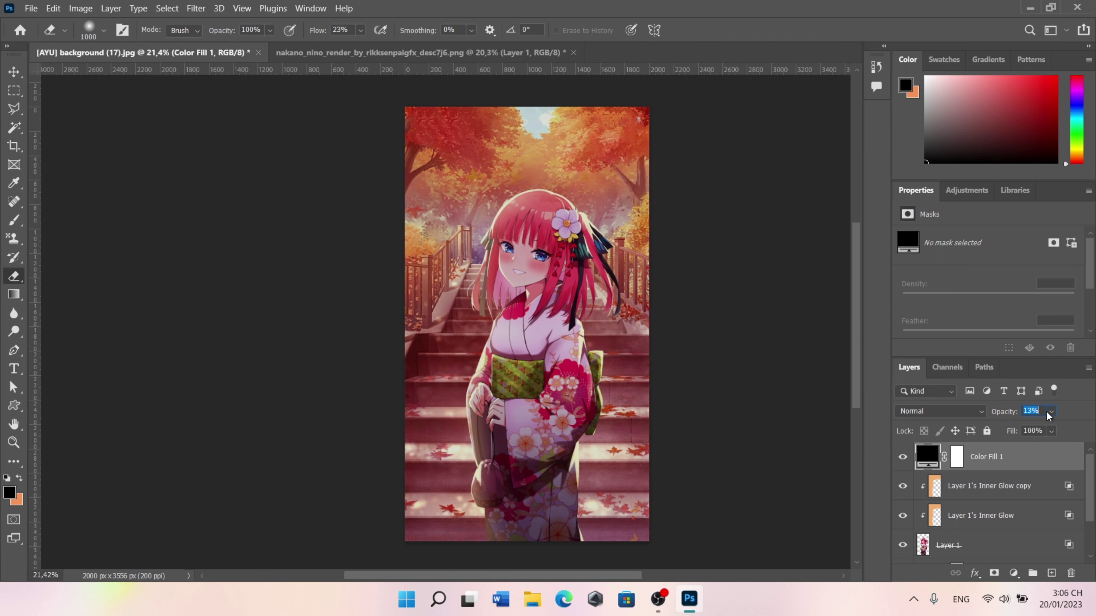
type("20")
key("Return")
left_click(1040, 429)
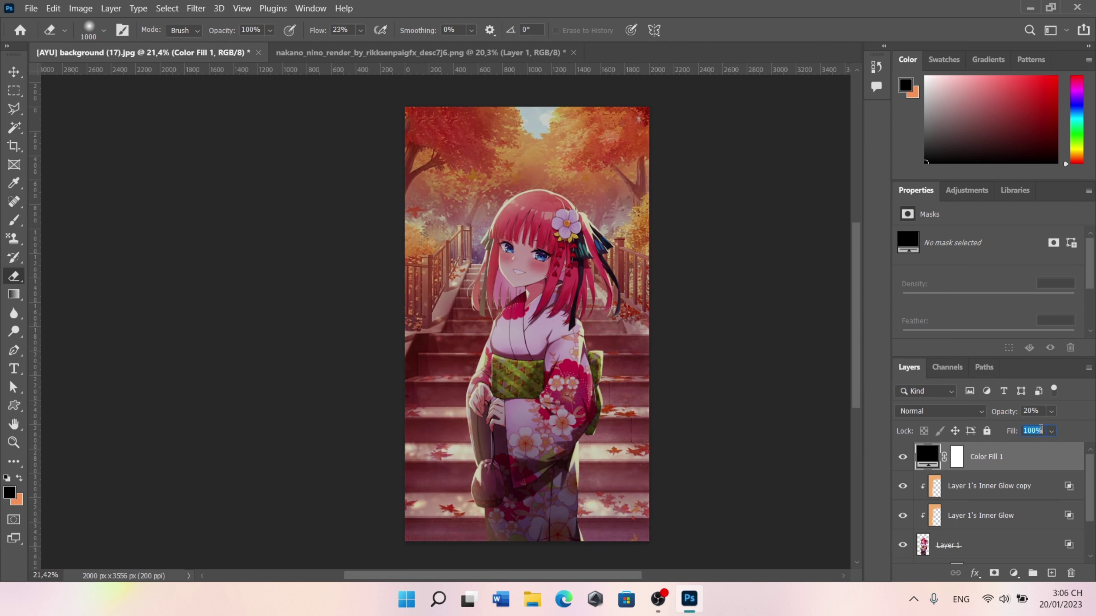
type("40")
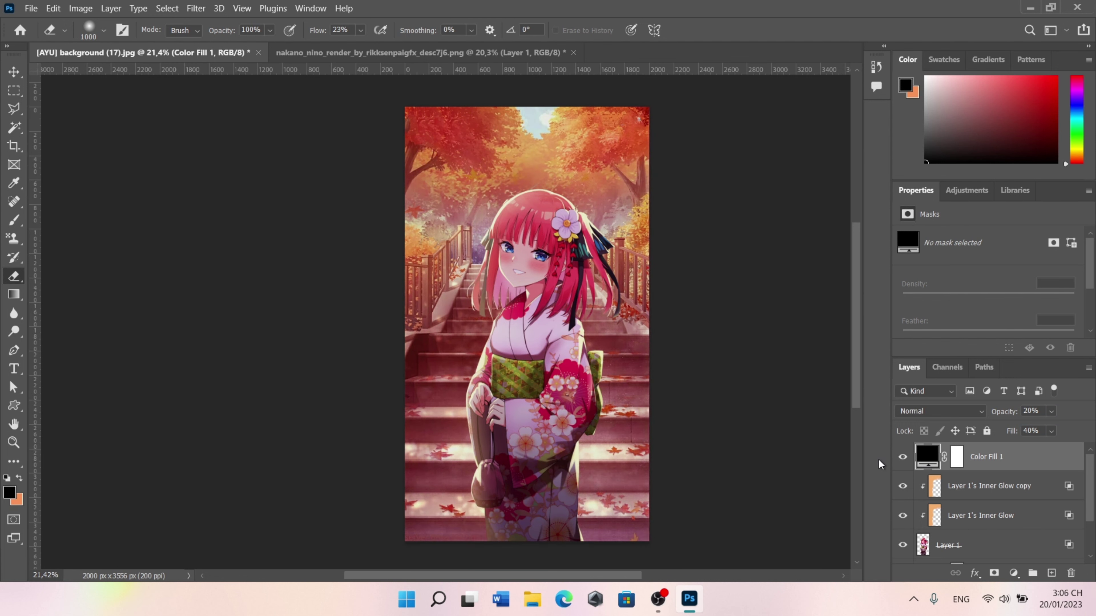
- Clip Color Fill 1 to the glow, erase it over the kimono, and raise opacity to 28%
right_click(964, 468)
left_click(910, 281)
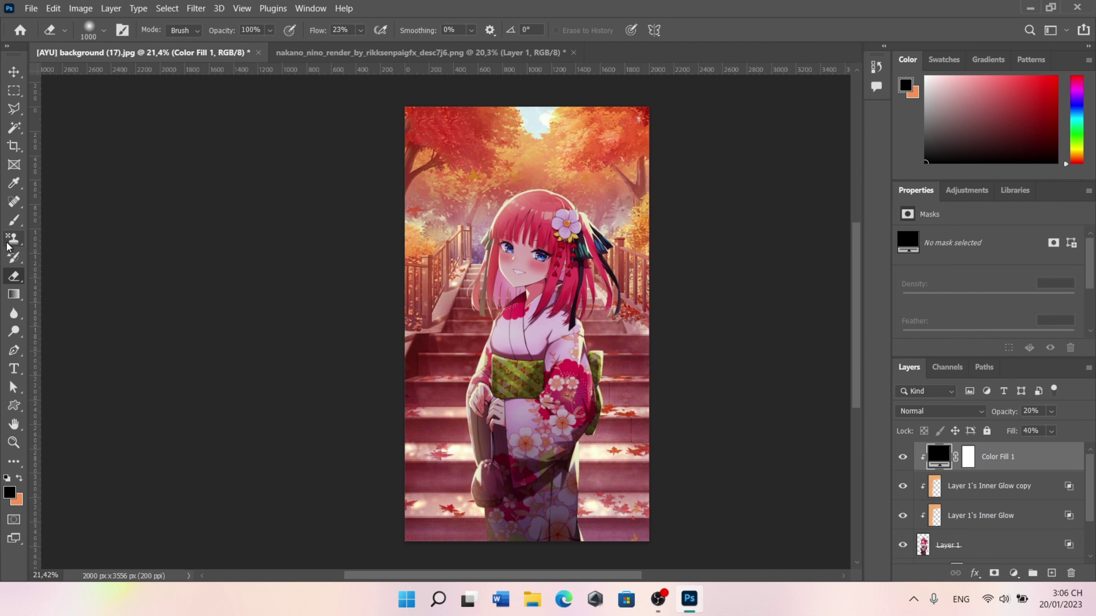
left_click(431, 227)
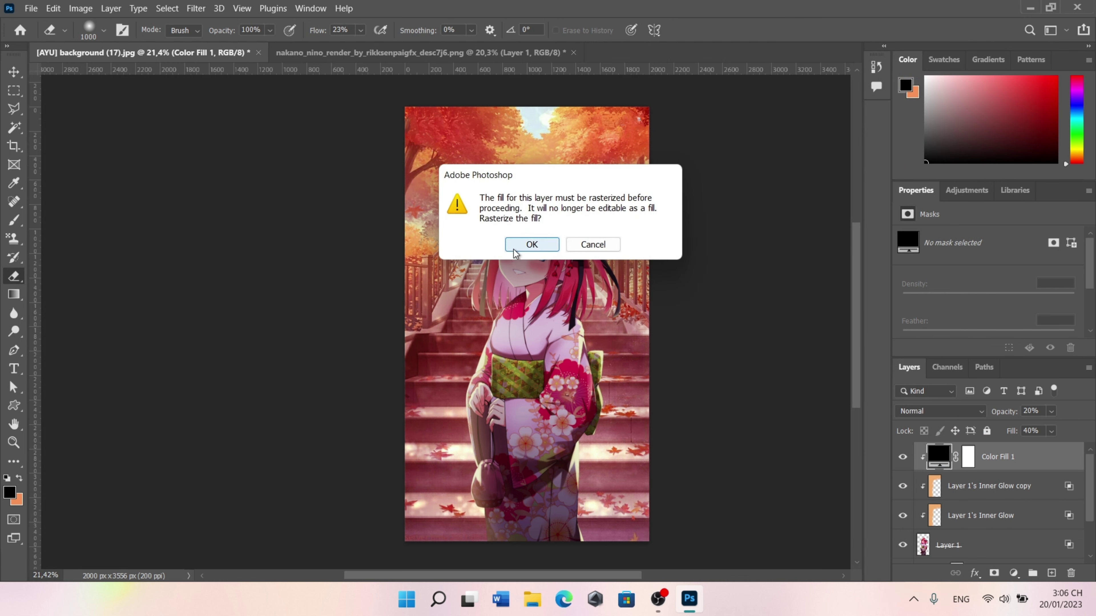
key("Escape")
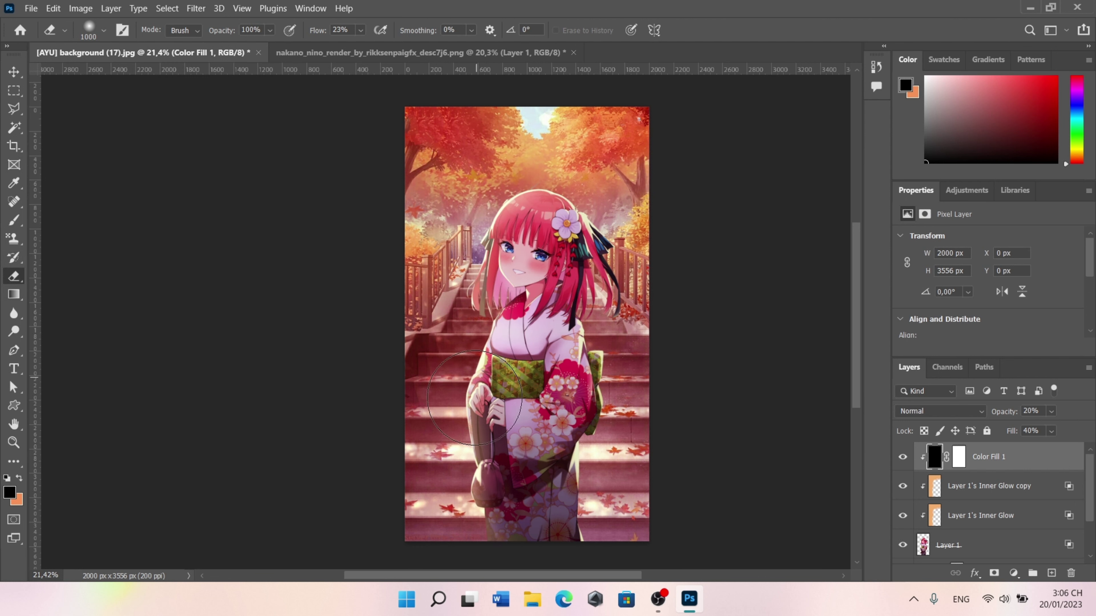
left_click_drag(483, 459, 514, 552)
left_click_drag(1005, 413, 1009, 414)
- Duplicate Layer 1 and reselect the original Layer 1
scroll(987, 525, "down", 1)
left_click(981, 494)
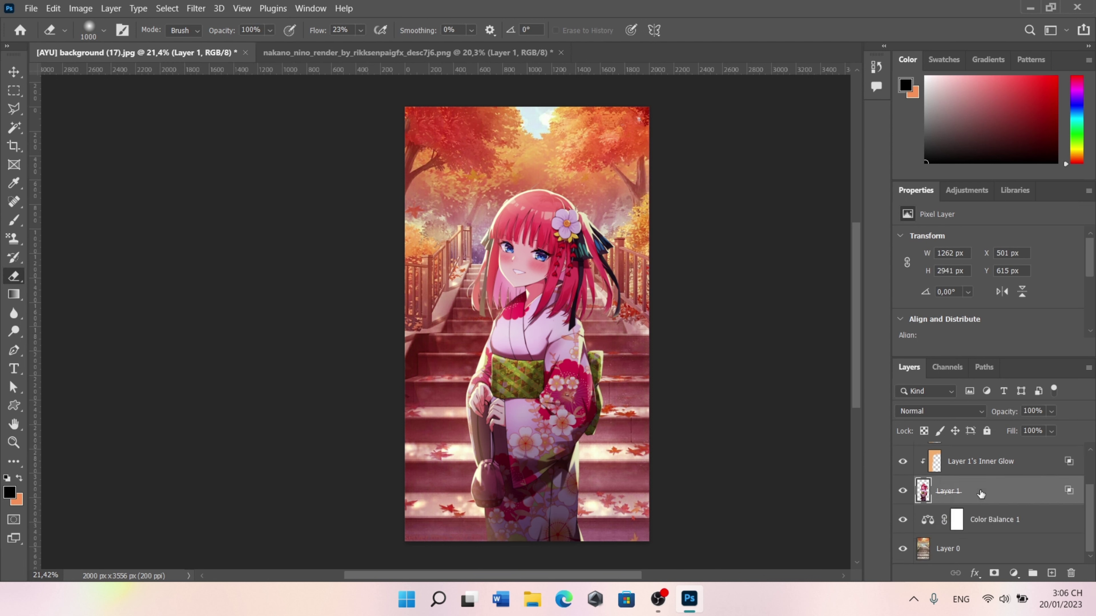
key("ctrl+j")
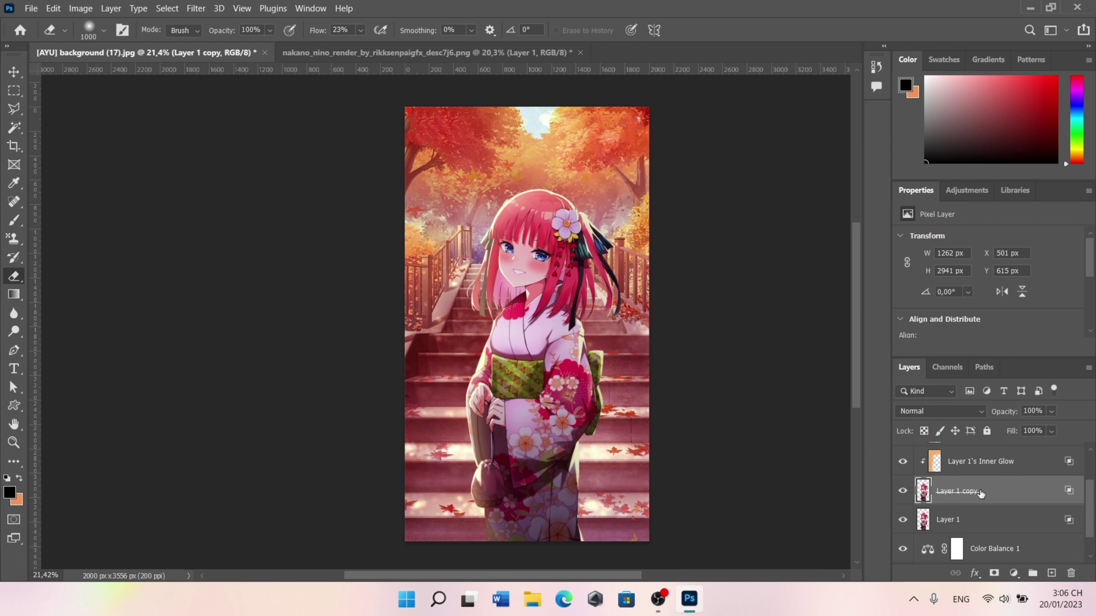
left_click(980, 520)
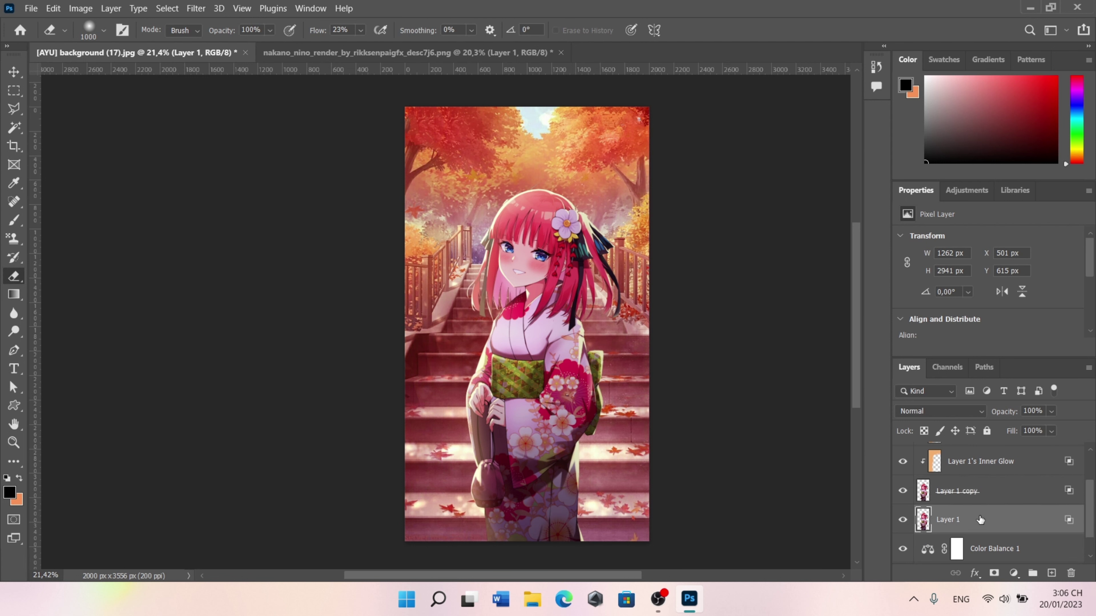
- Add a black Color Fill 2 clipped to the original Layer 1
left_click(1013, 573)
left_click(1053, 327)
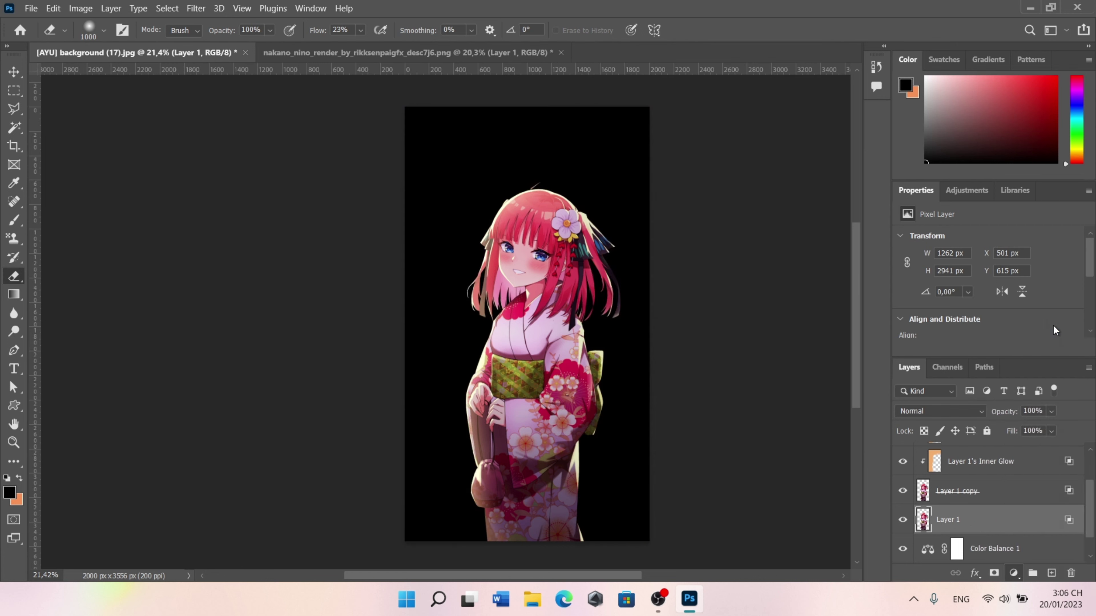
left_click(1022, 328)
right_click(1015, 516)
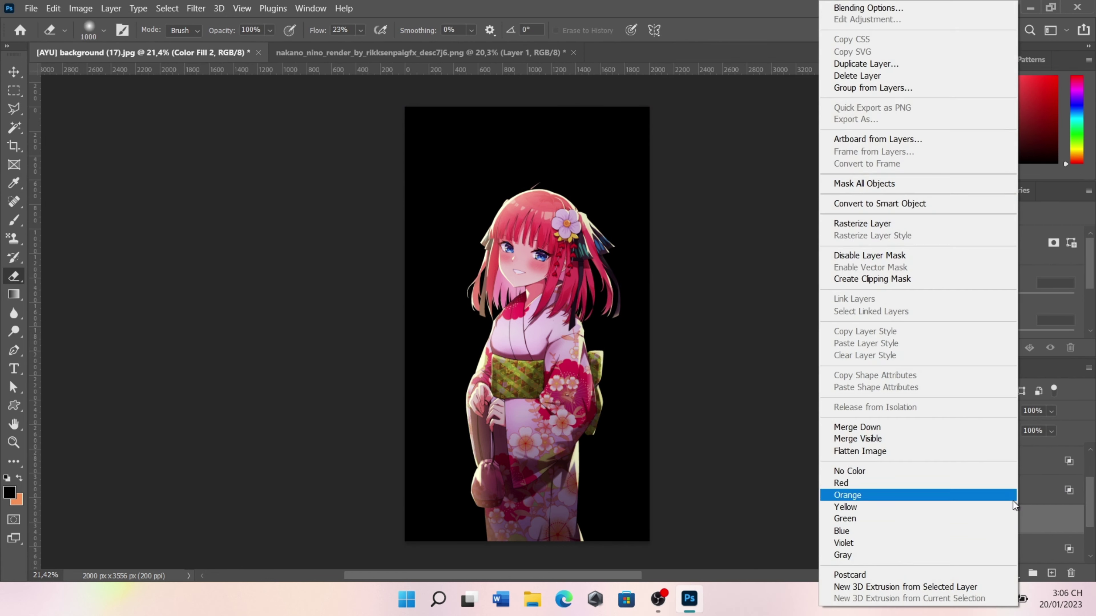
left_click(922, 281)
scroll(945, 476, "down", 1)
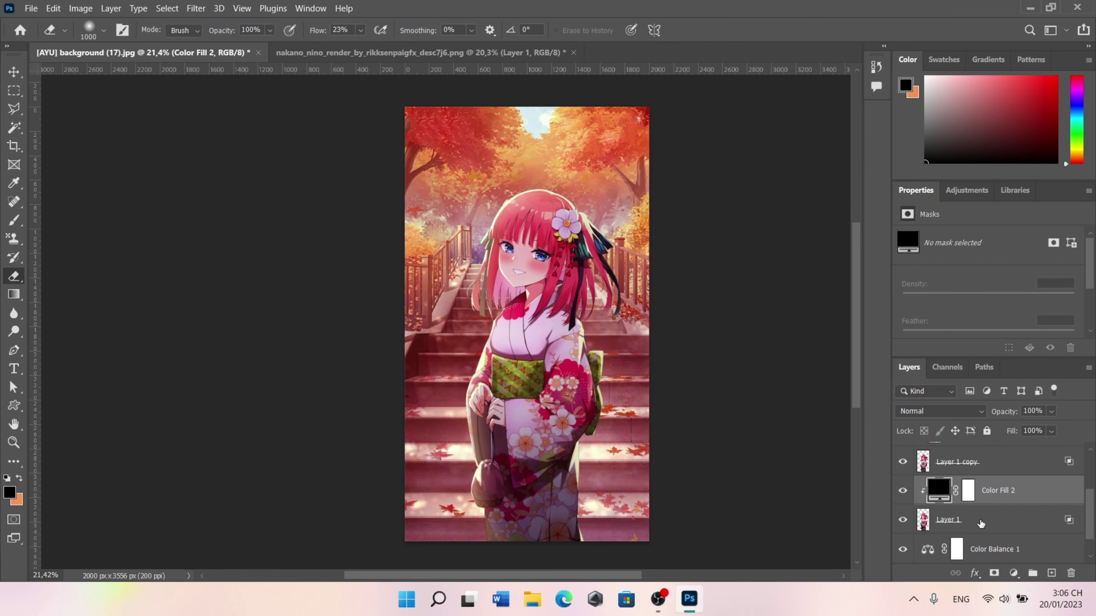
left_click(980, 523)
key("ctrl+t")
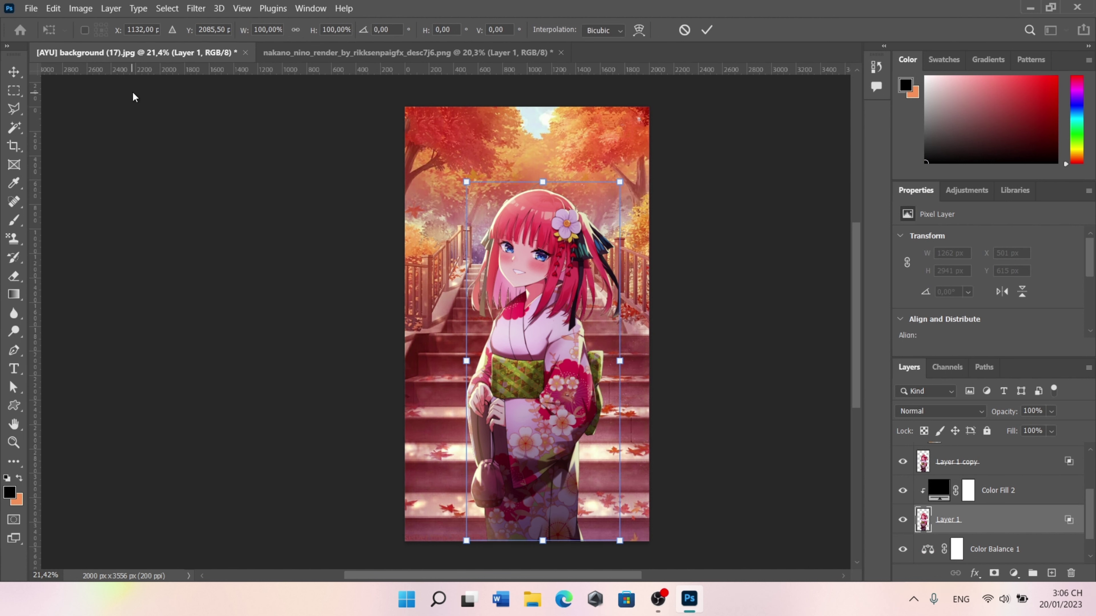
- Shift the black silhouette right of the girl and skew its top toward the right
left_click(14, 73)
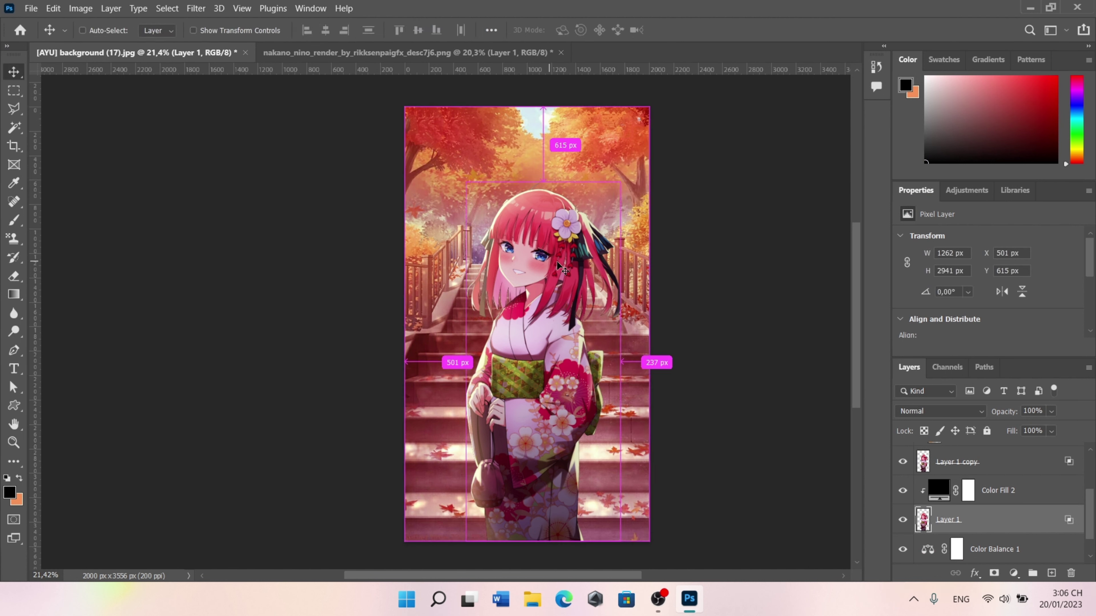
key("ctrl+t")
left_click_drag(558, 326, 602, 333)
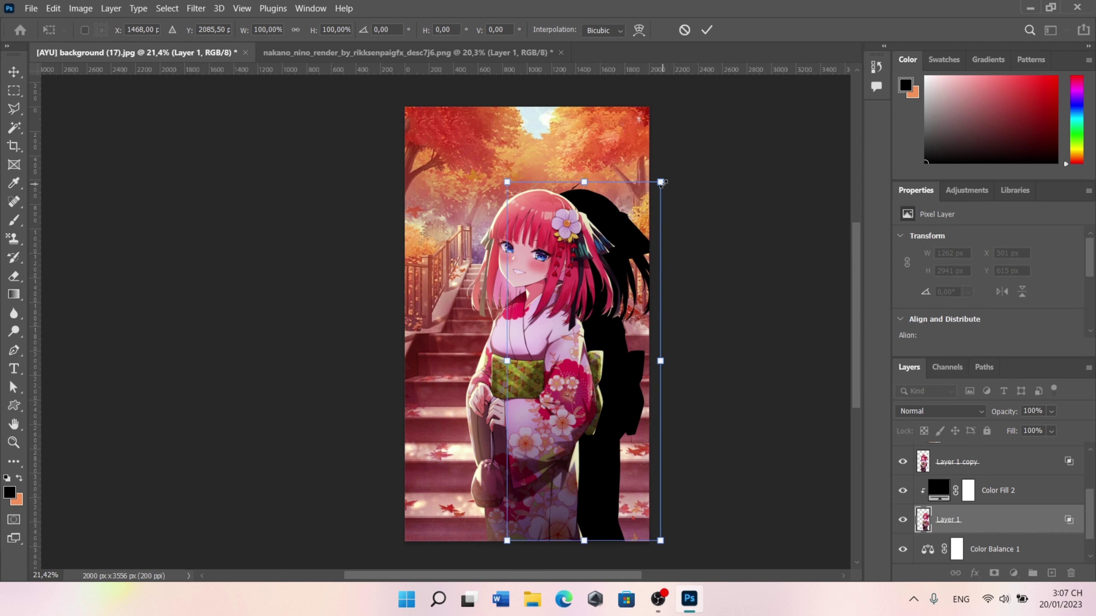
left_click_drag(663, 185, 712, 331)
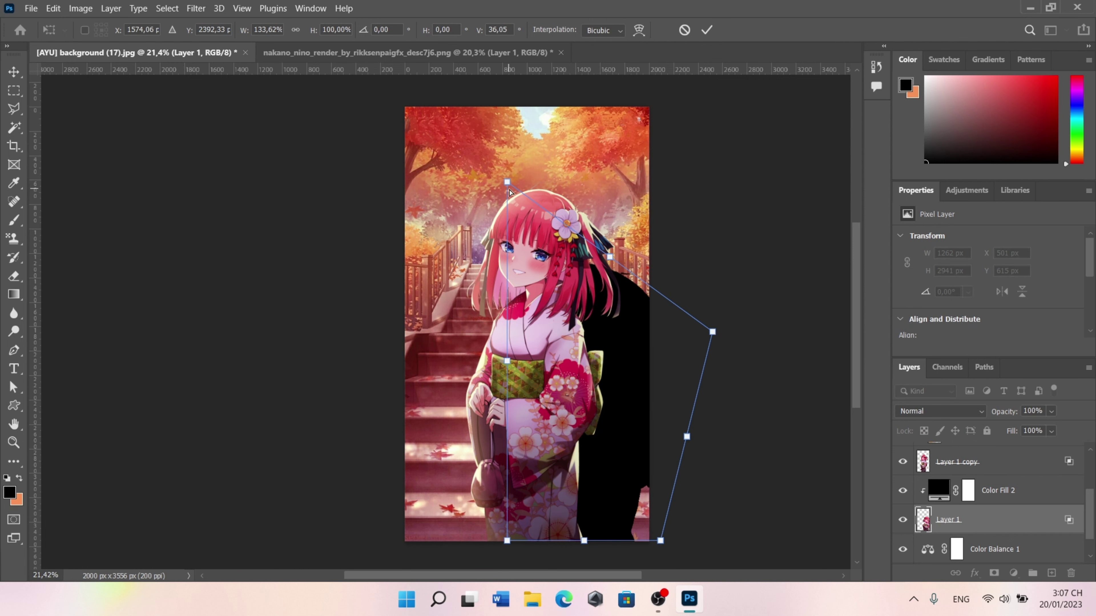
left_click_drag(508, 183, 580, 330)
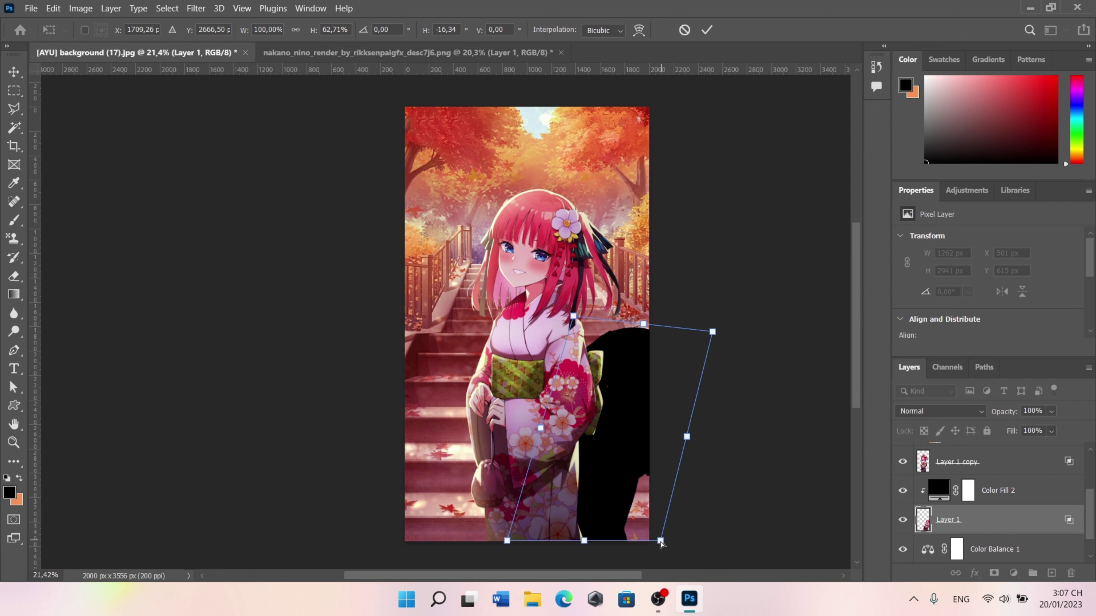
- Refine the shadow's corners into a slanted cast shadow of 1162 × 1853 px
left_click_drag(661, 542, 613, 550)
left_click_drag(507, 542, 520, 542)
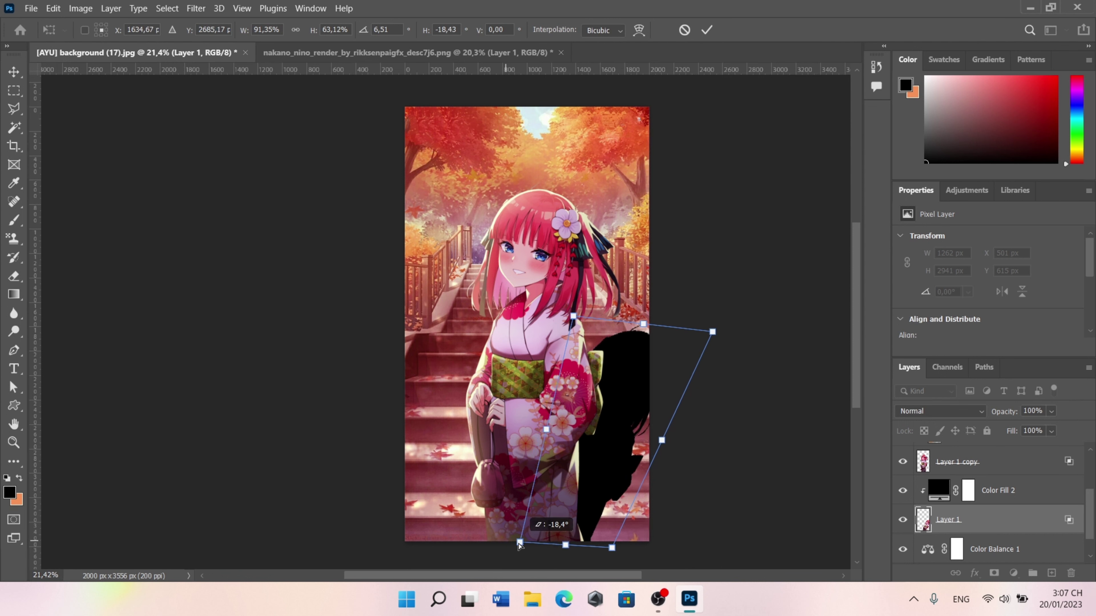
left_click_drag(572, 317, 584, 323)
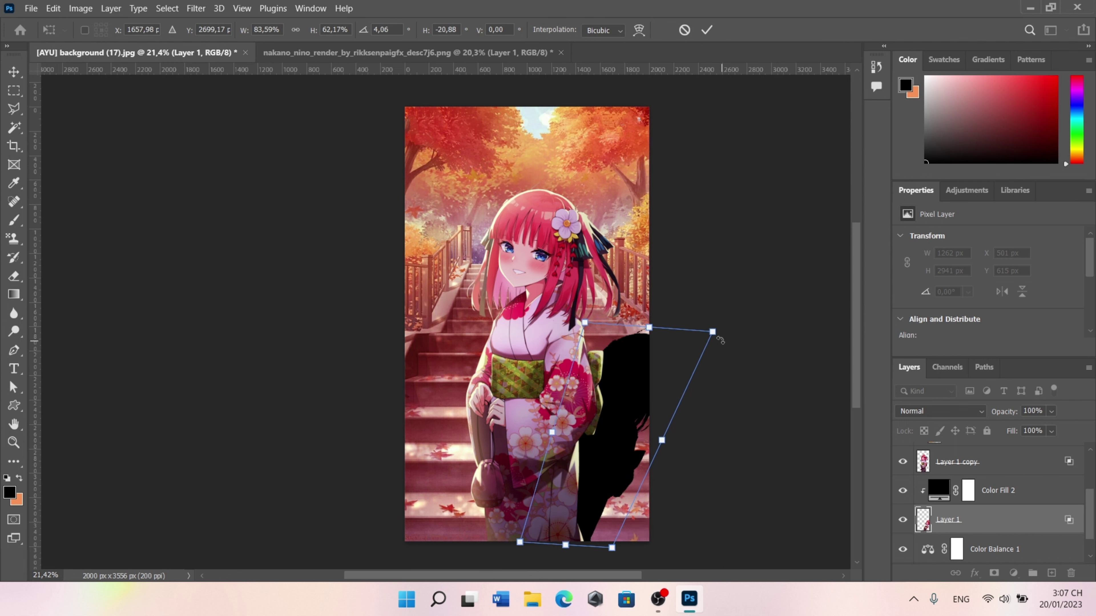
left_click_drag(713, 332, 686, 337)
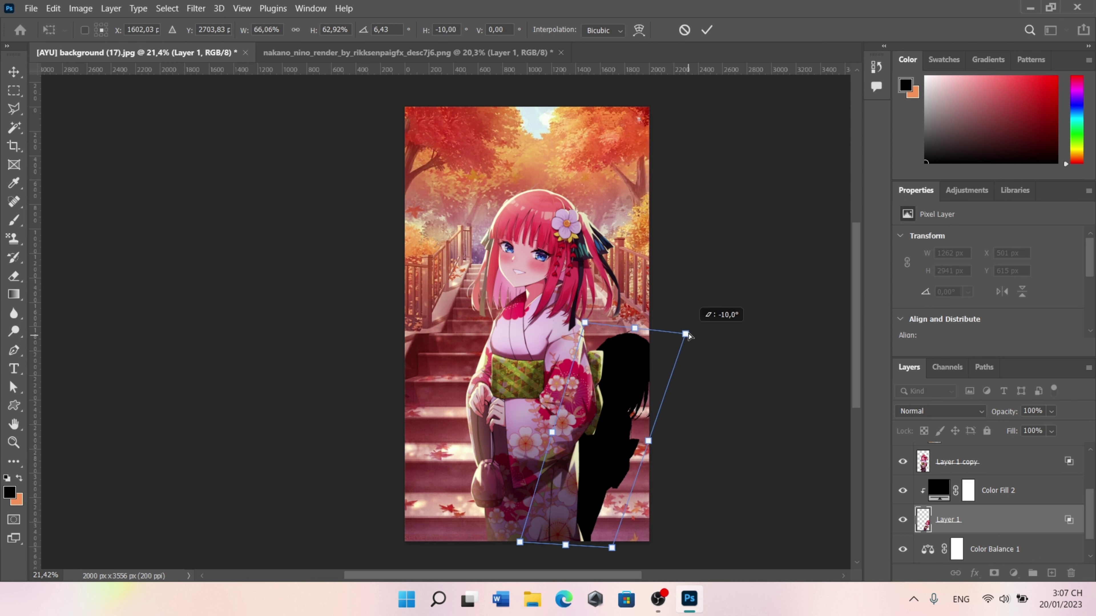
left_click_drag(586, 326, 580, 303)
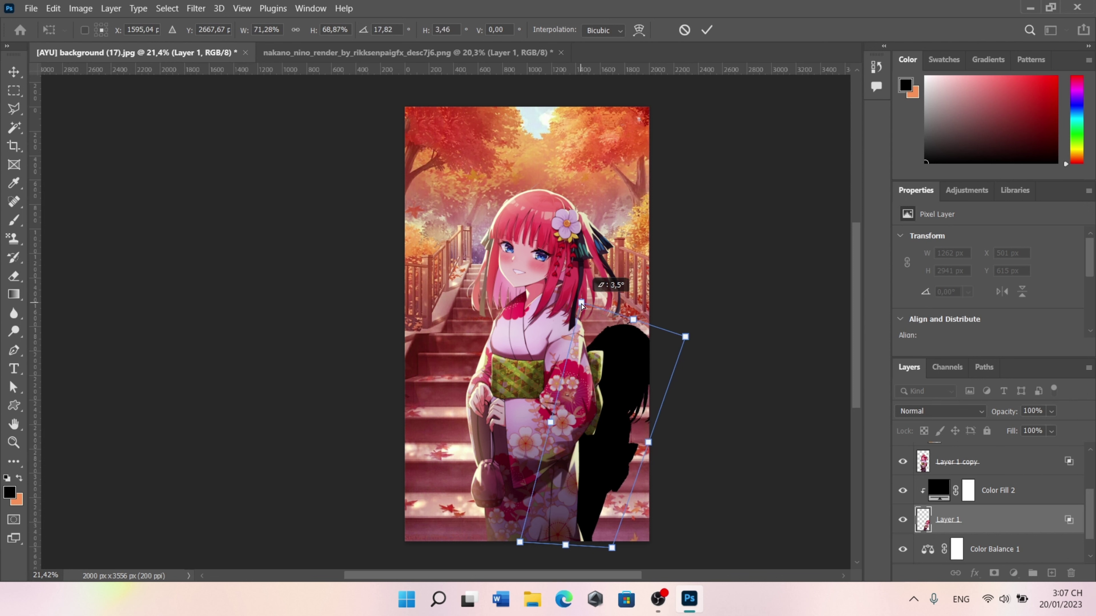
left_click_drag(580, 305, 582, 303)
left_click_drag(648, 437, 655, 438)
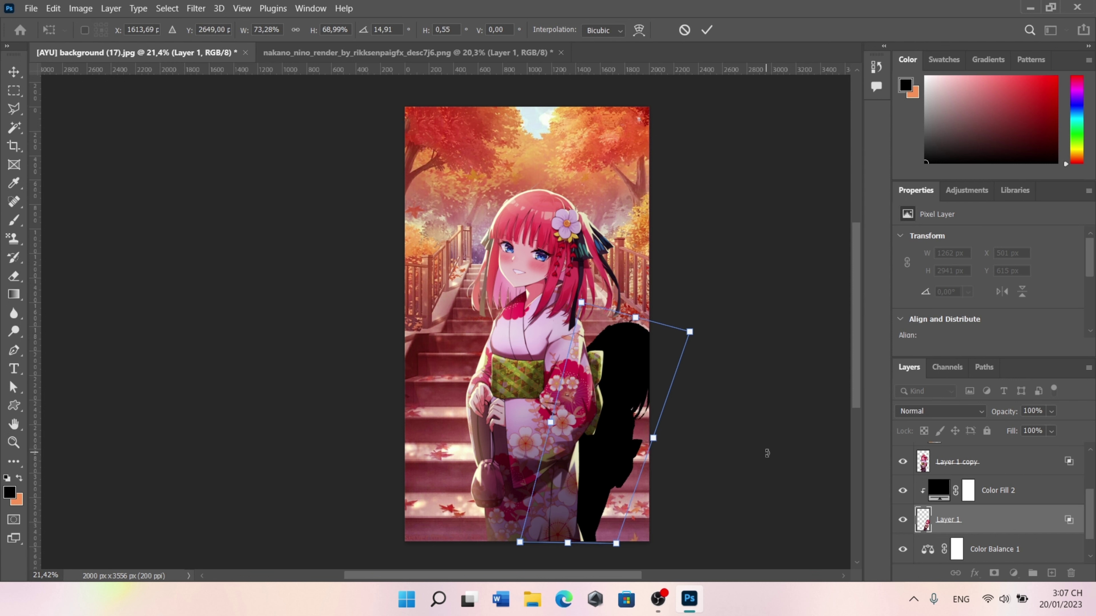
key("Return")
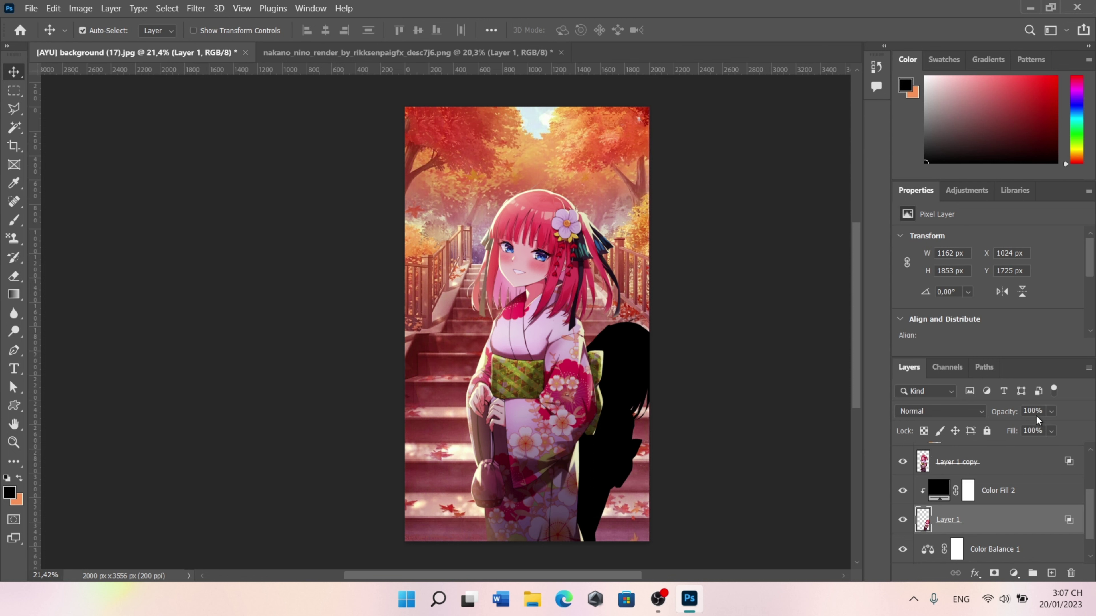
- Fade the shadow to 27% opacity, widen and tilt its right side, and nudge it to X 1005 px
mouse_move(1009, 417)
left_mouse_down()
mouse_move(954, 423)
mouse_move(962, 449)
left_mouse_up()
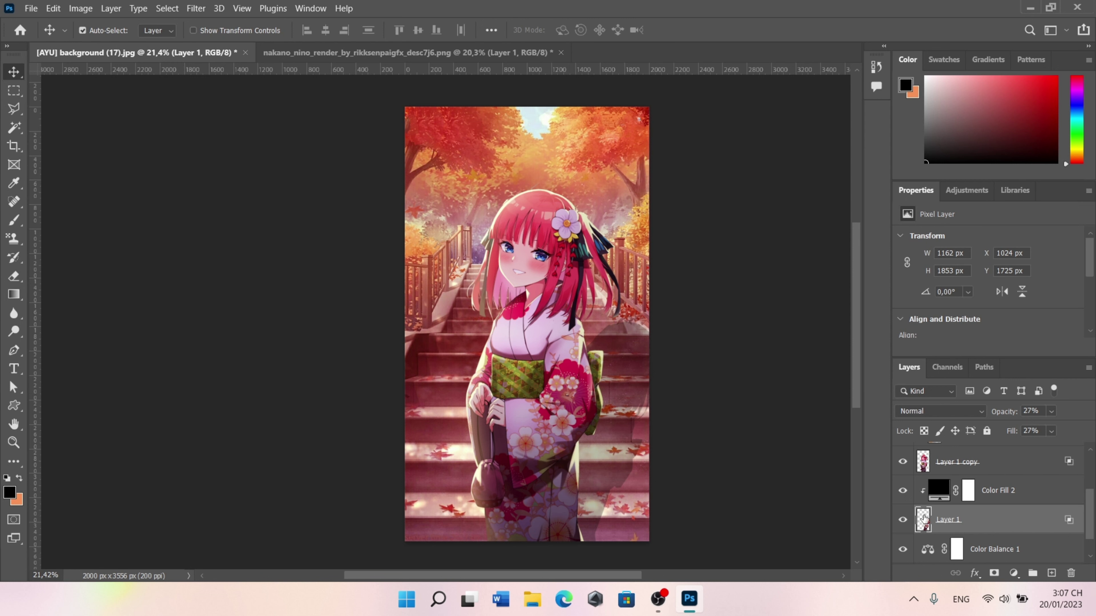
key("ctrl+t")
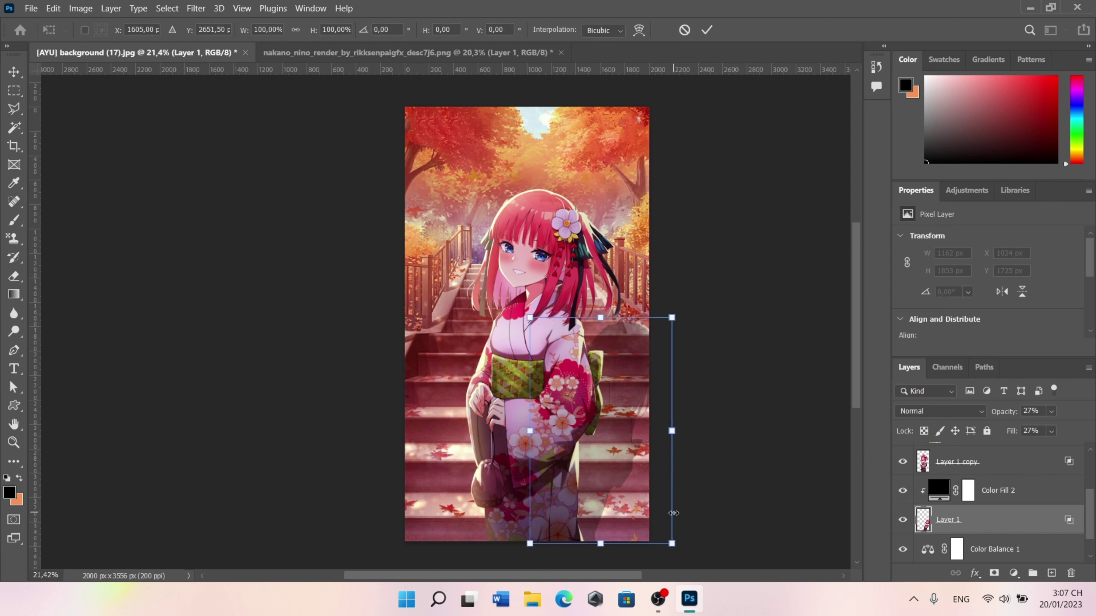
left_click_drag(674, 442, 678, 505)
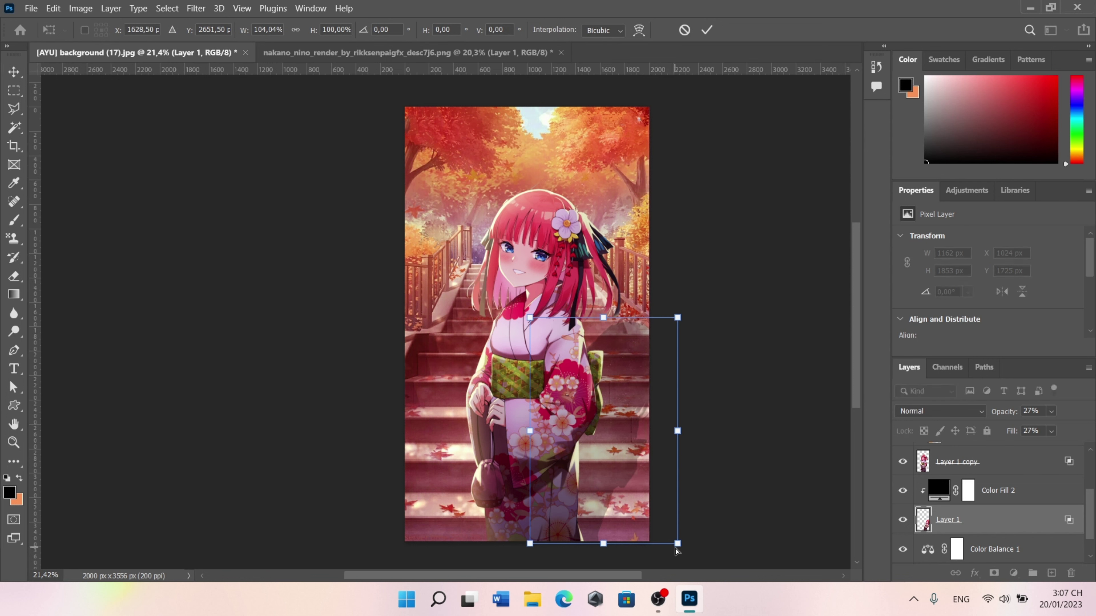
left_click_drag(676, 551, 654, 558)
key("Return")
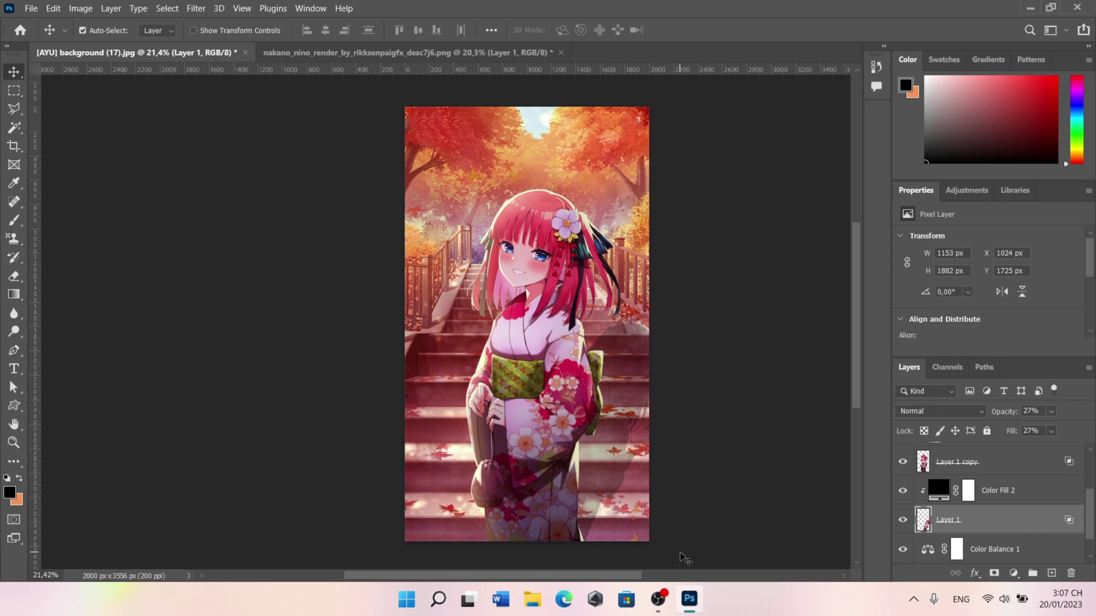
key("Right")
key("Right")
key("Right")
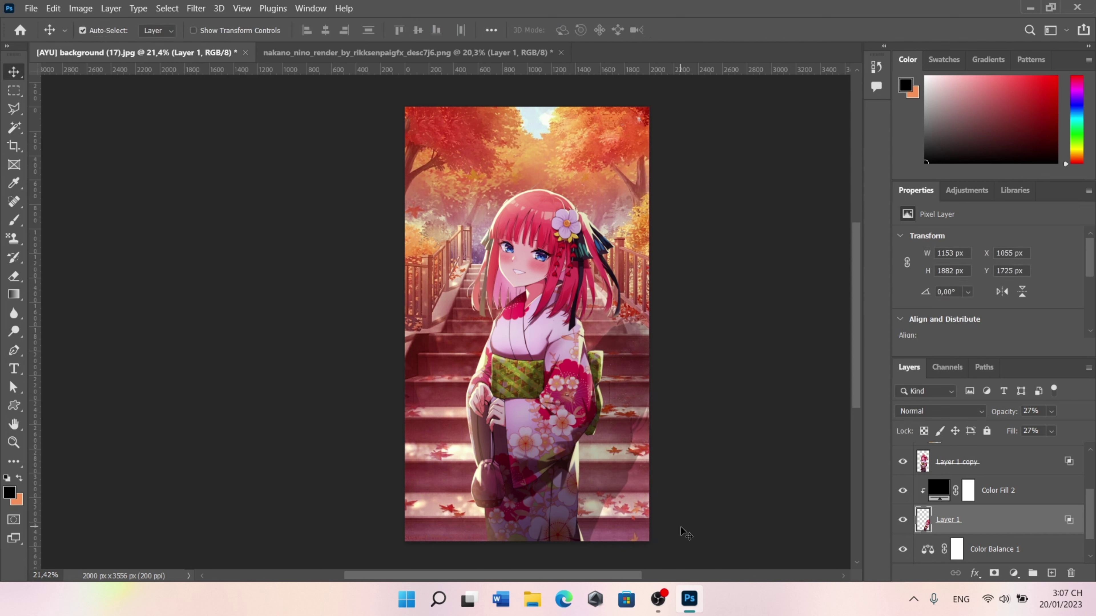
key("shift+Left")
key("shift+Left")
key("shift+Left")
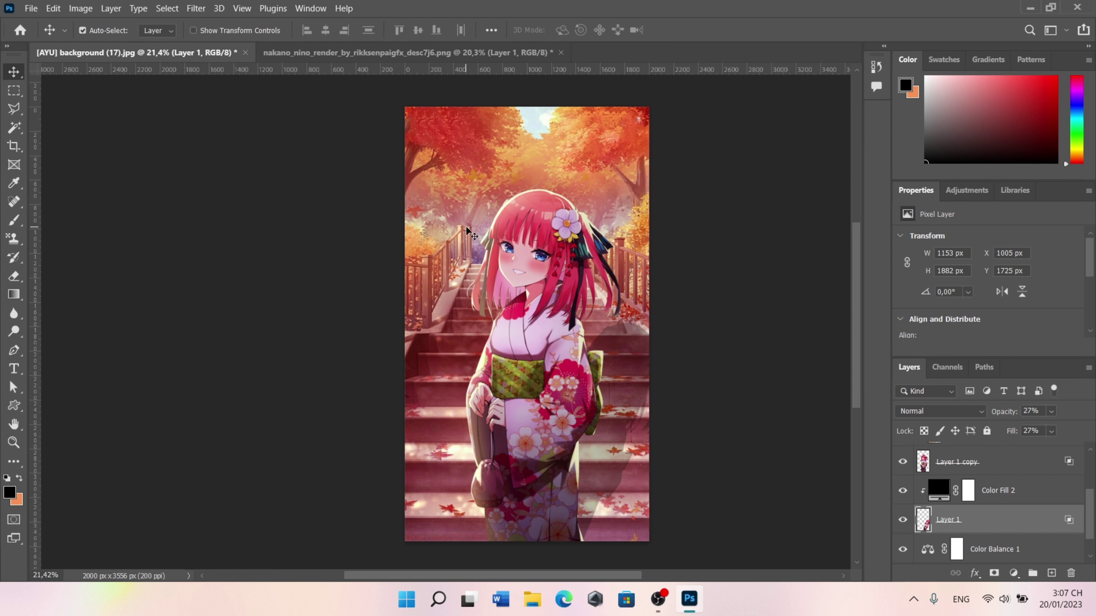
- Apply a Gaussian Blur of about 40 px radius to the shadow layer
left_click(195, 8)
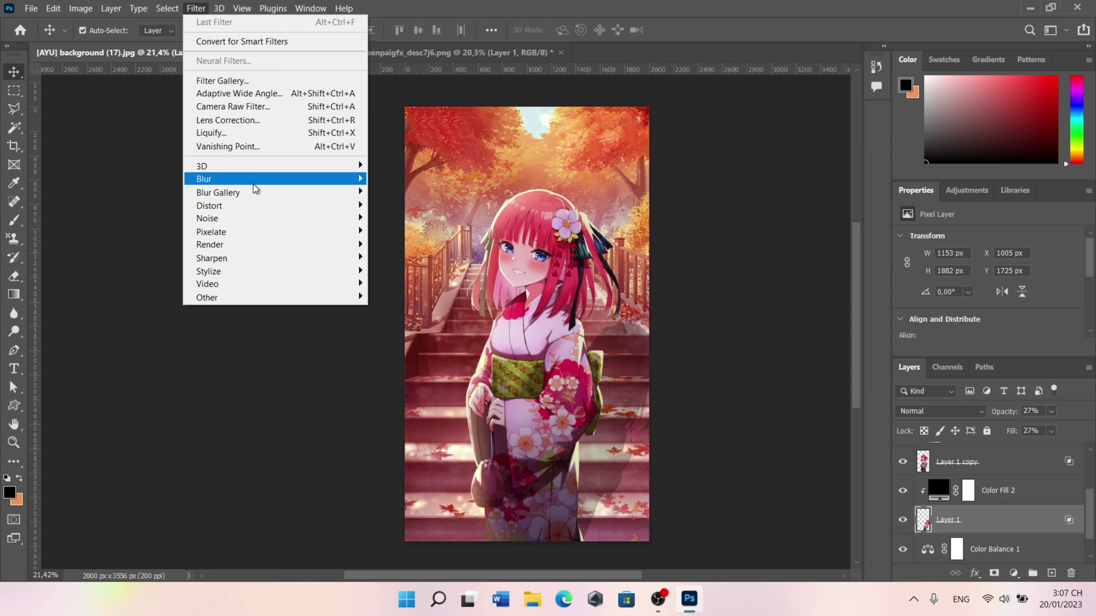
mouse_move(203, 179)
left_click(418, 237)
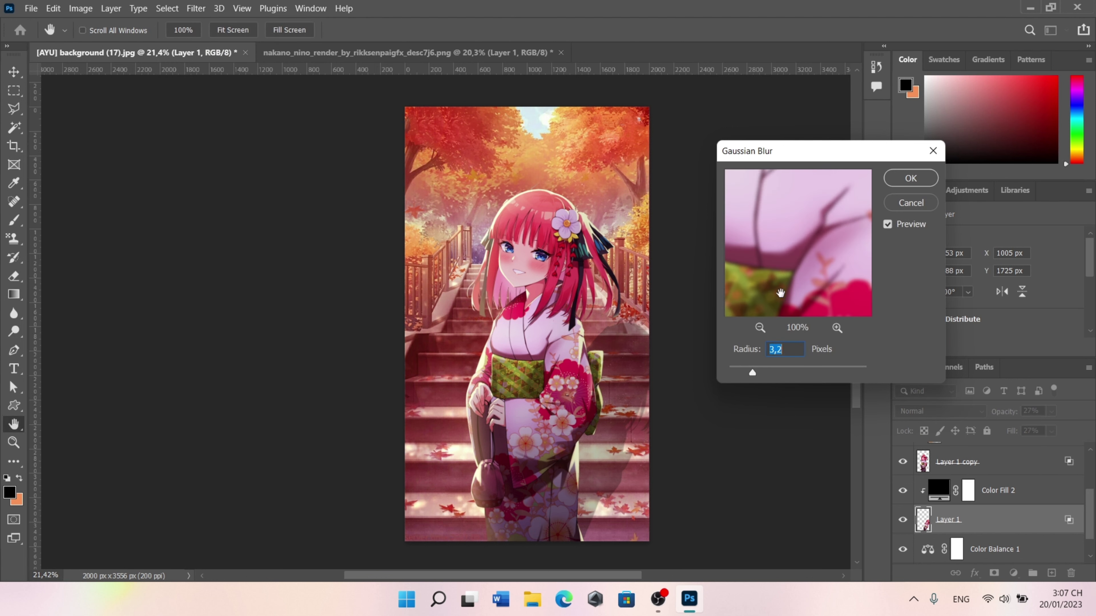
mouse_move(753, 372)
left_mouse_down()
mouse_move(809, 373)
mouse_move(799, 371)
left_mouse_up()
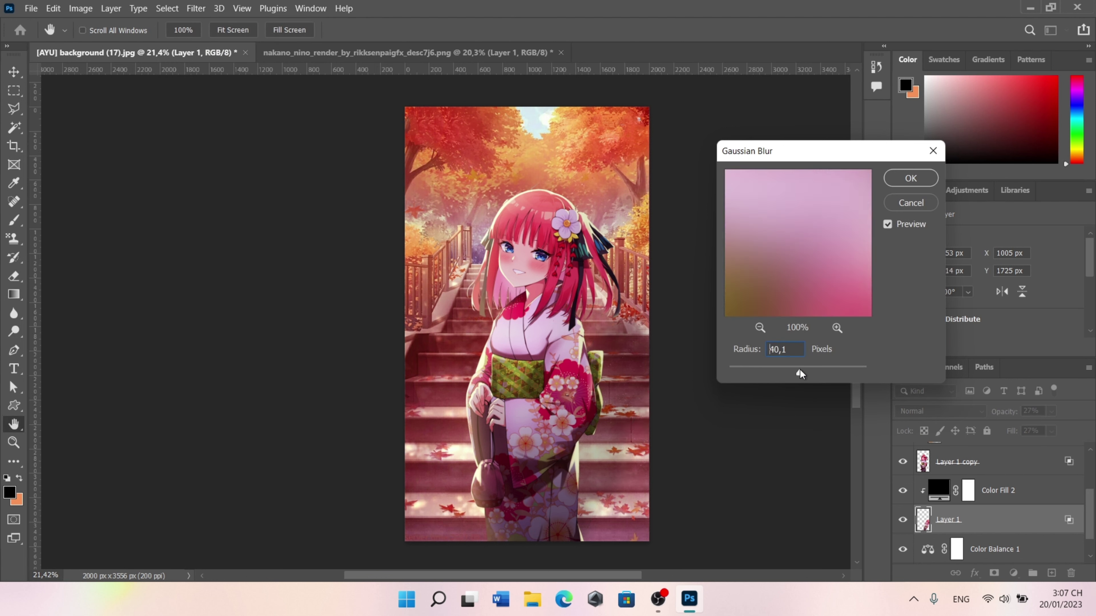
left_click(927, 181)
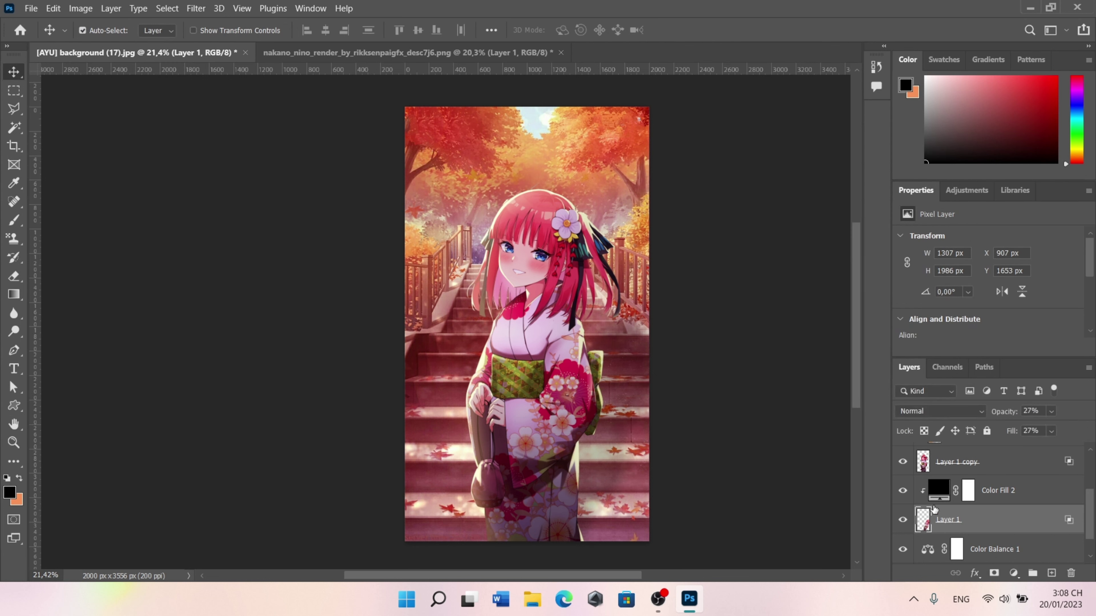
scroll(988, 517, "down", 1)
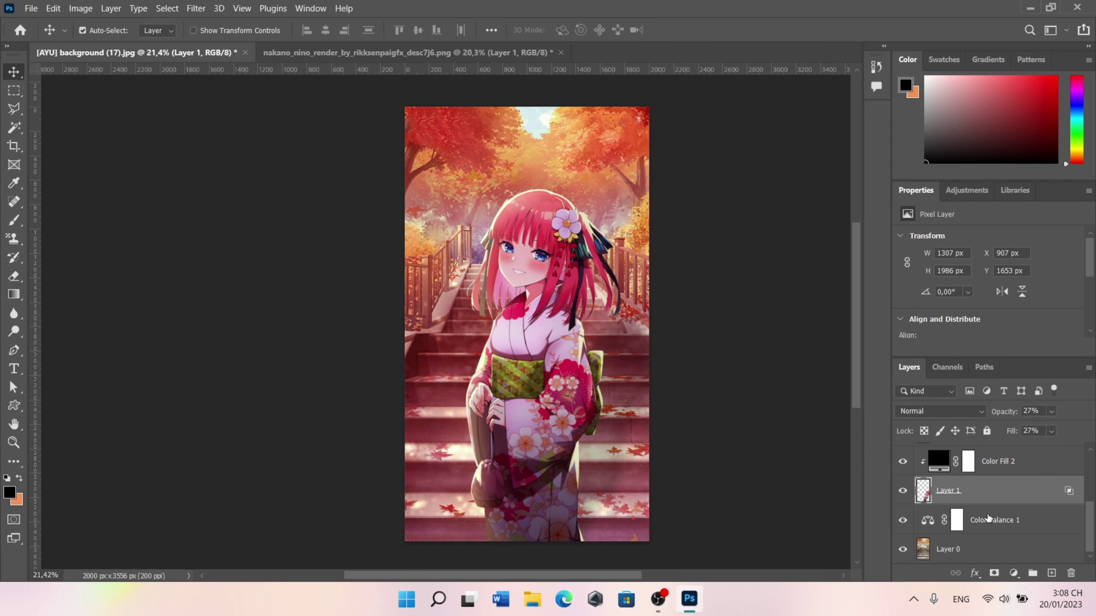
- Gather all the character, glow, fill and shadow layers into Group 1
left_click(971, 556)
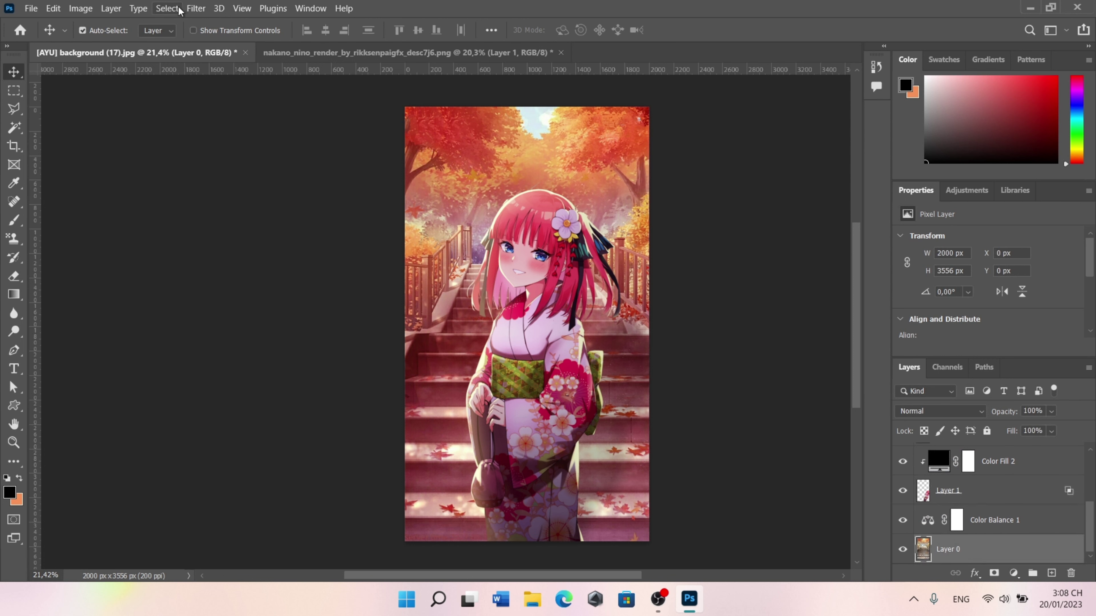
left_click(194, 9)
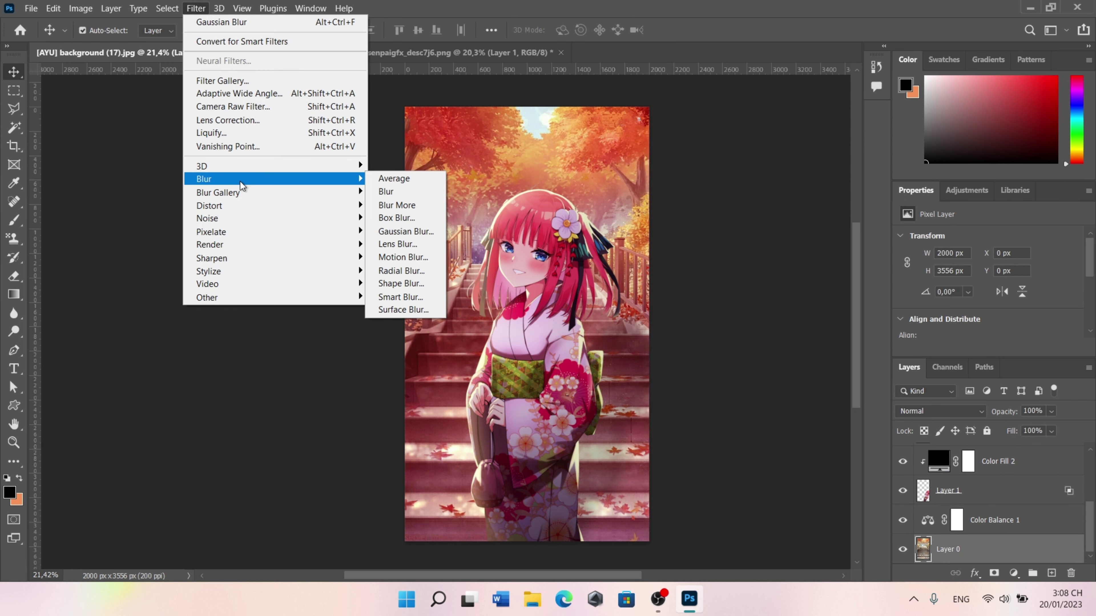
left_click(831, 465)
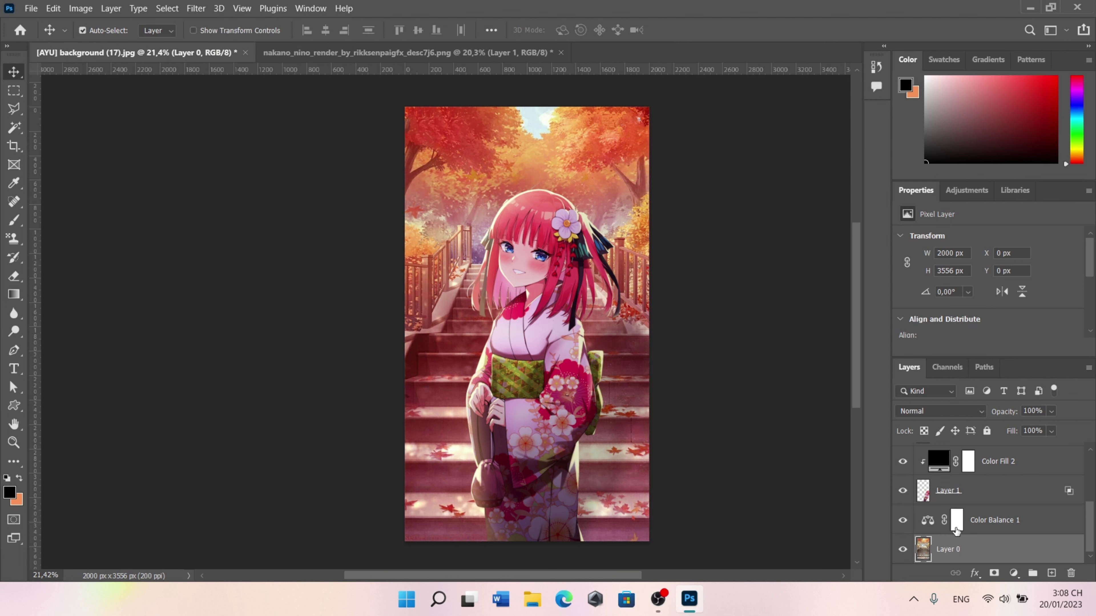
left_click(985, 490)
scroll(985, 490, "up", 5)
left_click(990, 456, "shift")
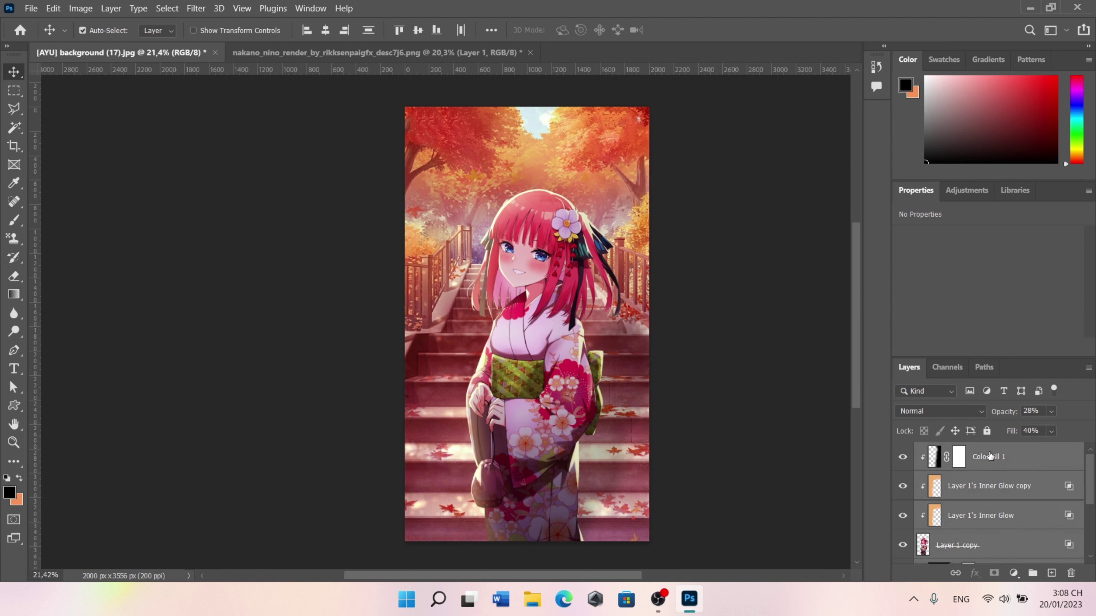
left_click(1032, 572)
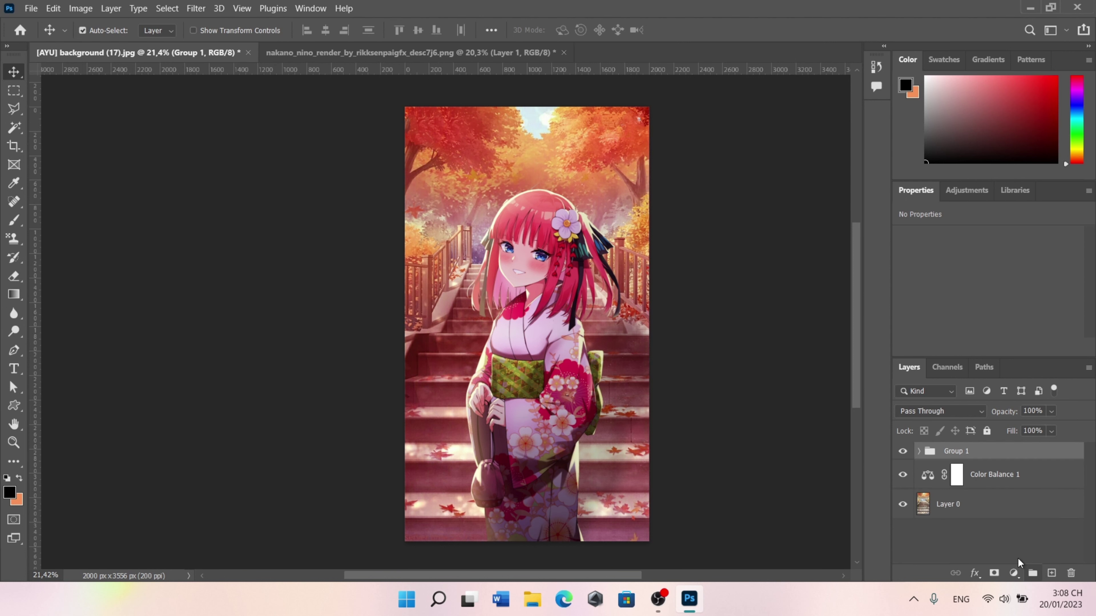
- Hide Group 1 so only the red-tinted stairway background shows
left_click(908, 492)
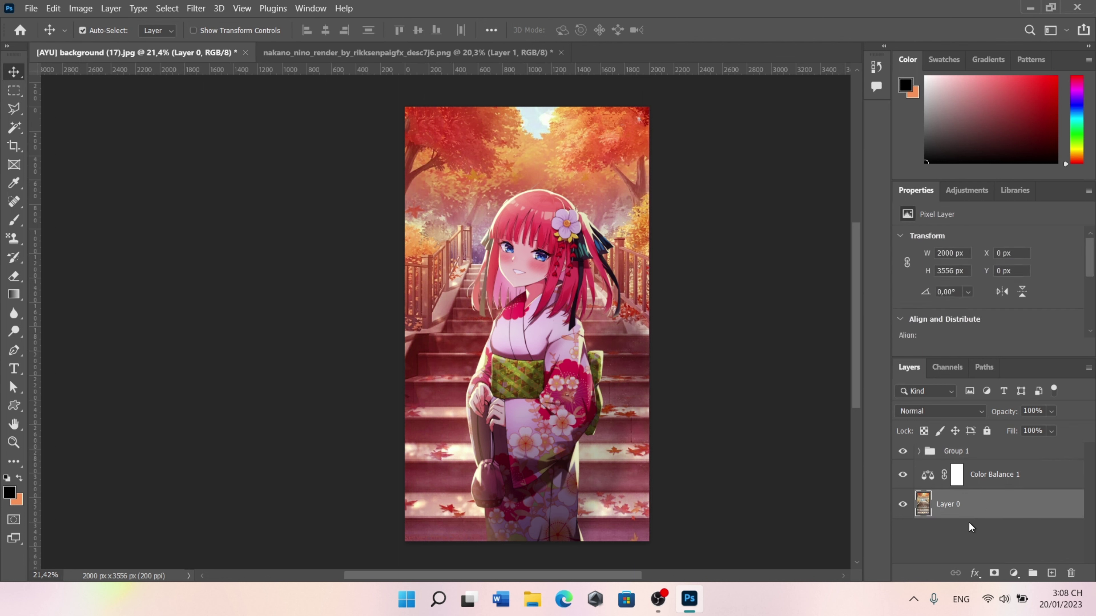
left_click(902, 451)
left_click(966, 546)
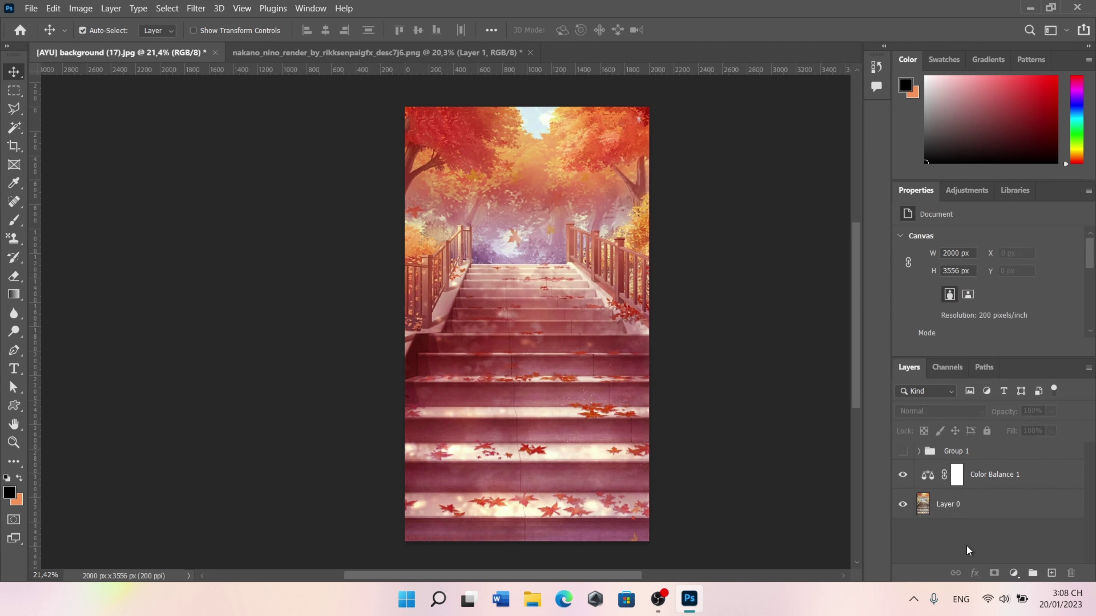
- Stamp the visible scene into Layer 2 above Group 1, then blur Layer 0 by 6.4 px
key("ctrl+shift+alt+e")
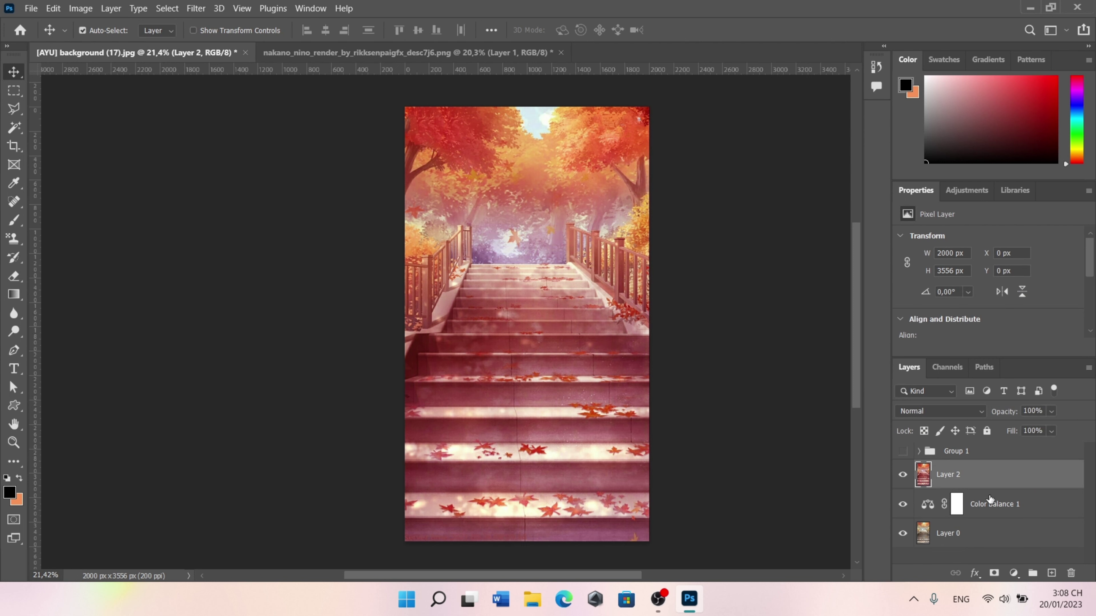
left_click_drag(992, 484, 996, 443)
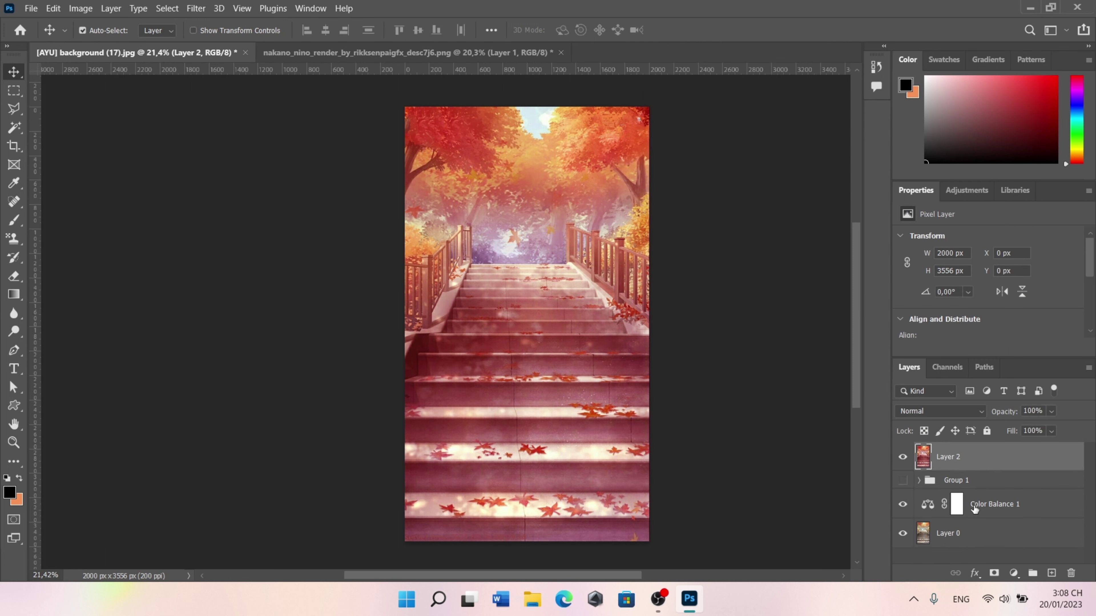
left_click(952, 539)
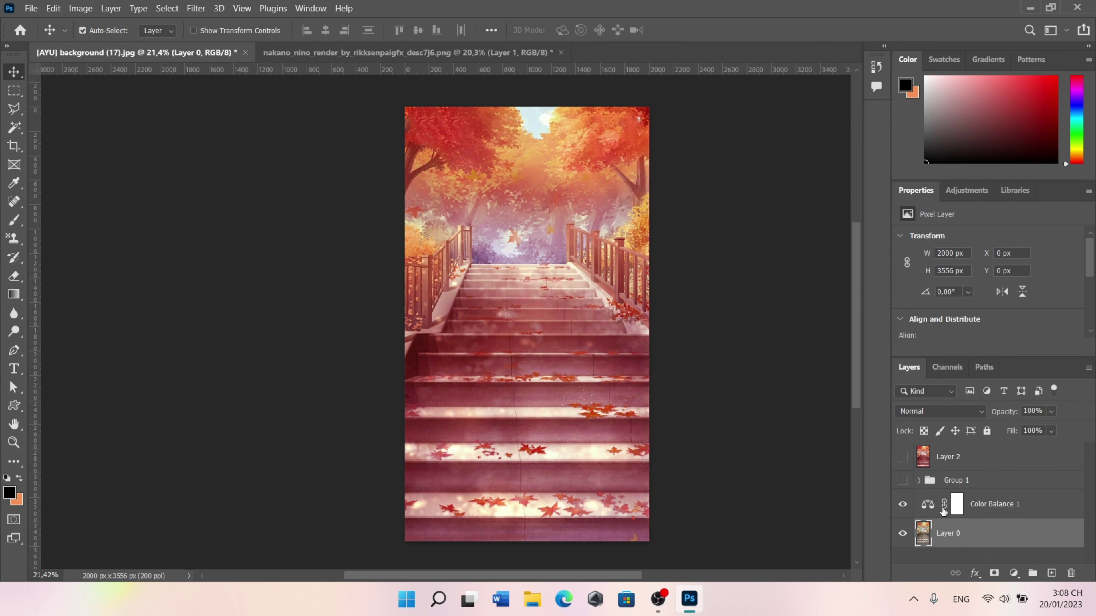
left_click(194, 8)
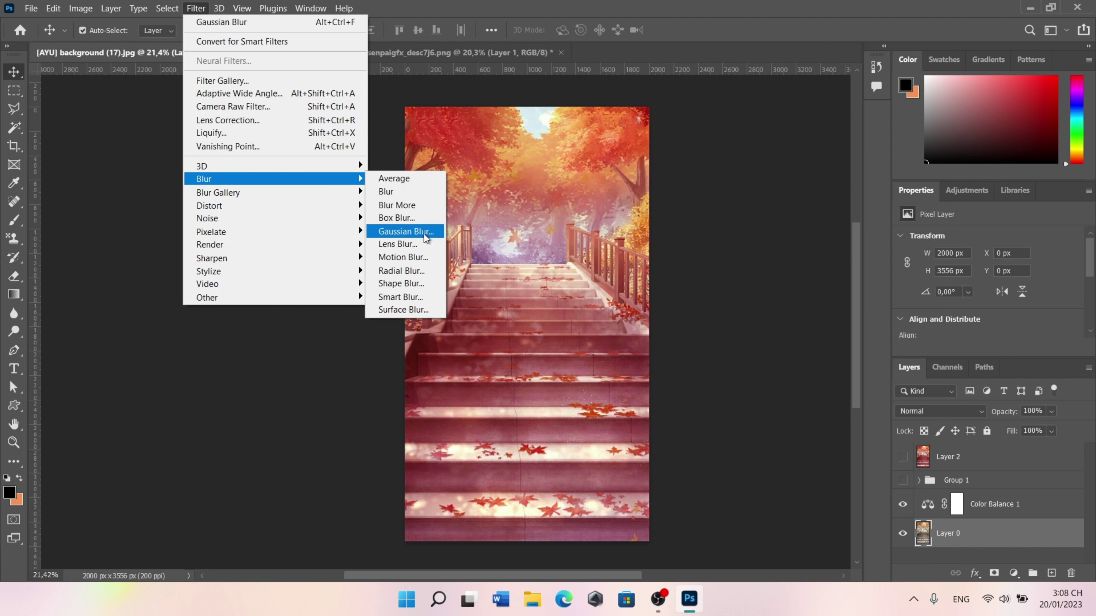
left_click(424, 233)
left_click_drag(799, 372, 764, 370)
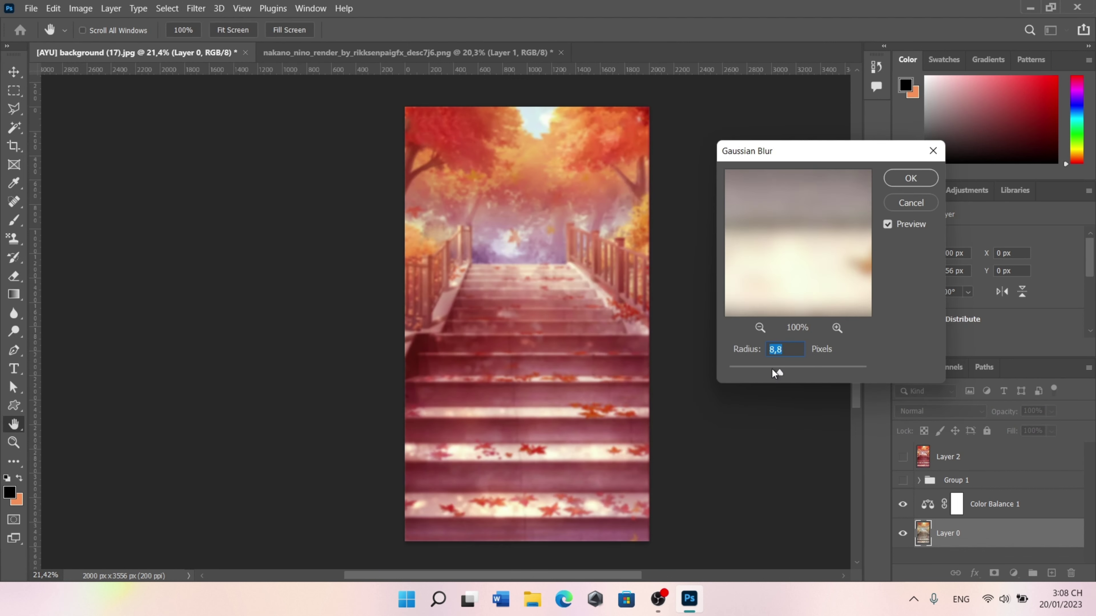
left_click(911, 178)
- Show Group 1 and Layer 2, and set Layer 2's blend mode to Linear Dodge (Add)
left_click(909, 479)
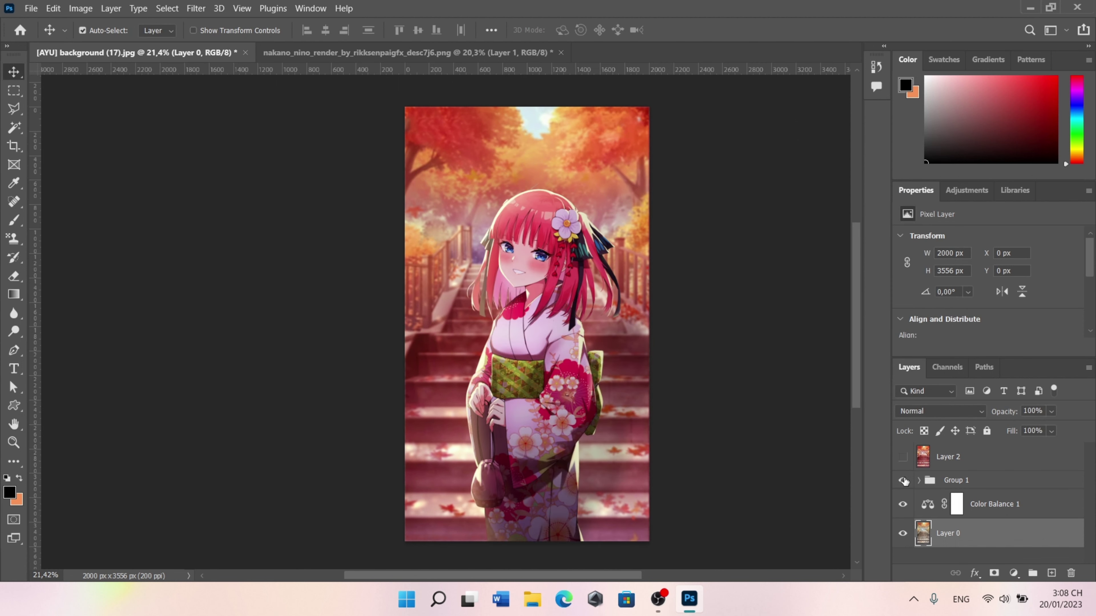
left_click(976, 457)
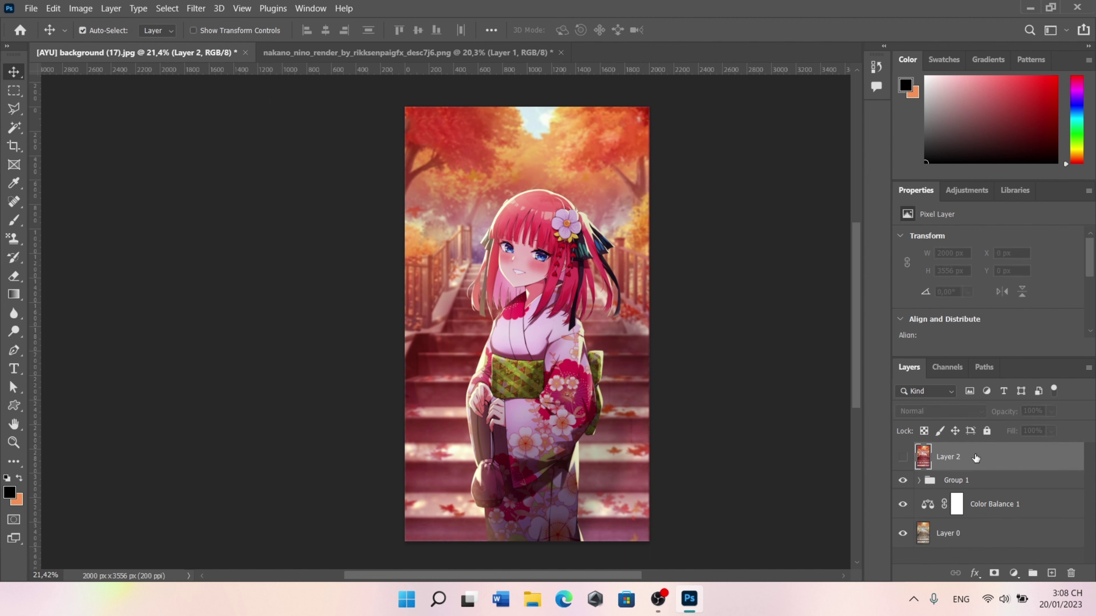
left_click(902, 460)
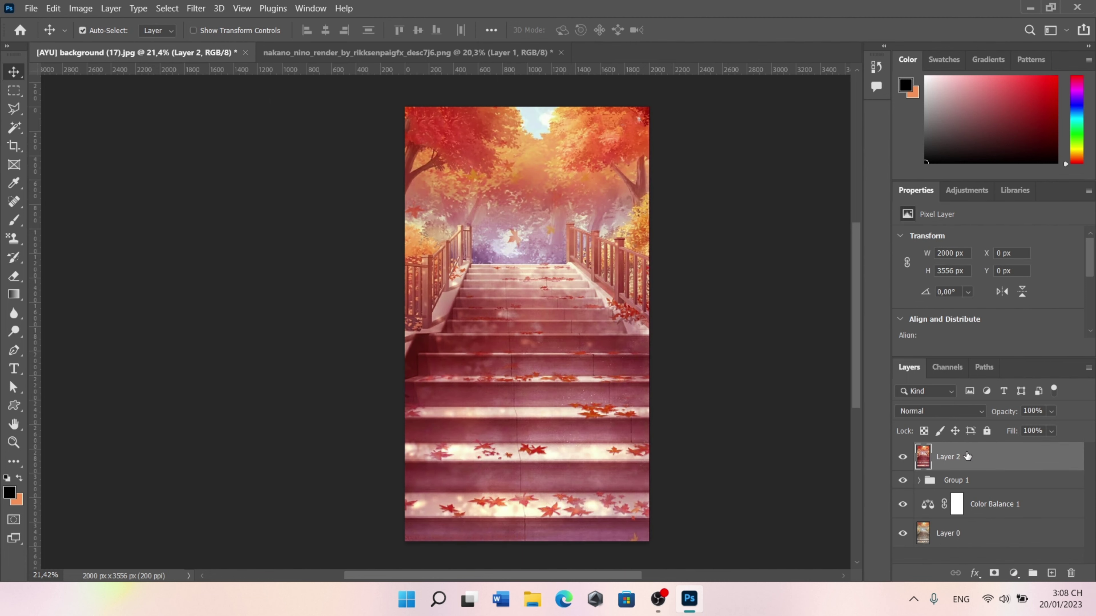
left_click(914, 411)
left_click(956, 360)
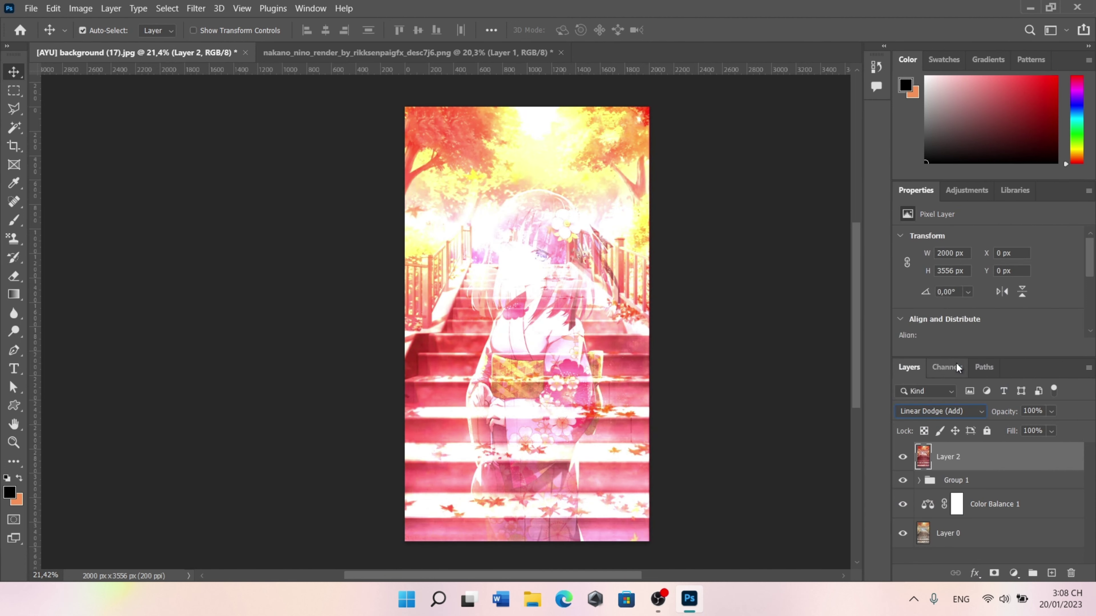
- Apply a heavy Gaussian Blur of about 35 px to Layer 2
left_click(197, 8)
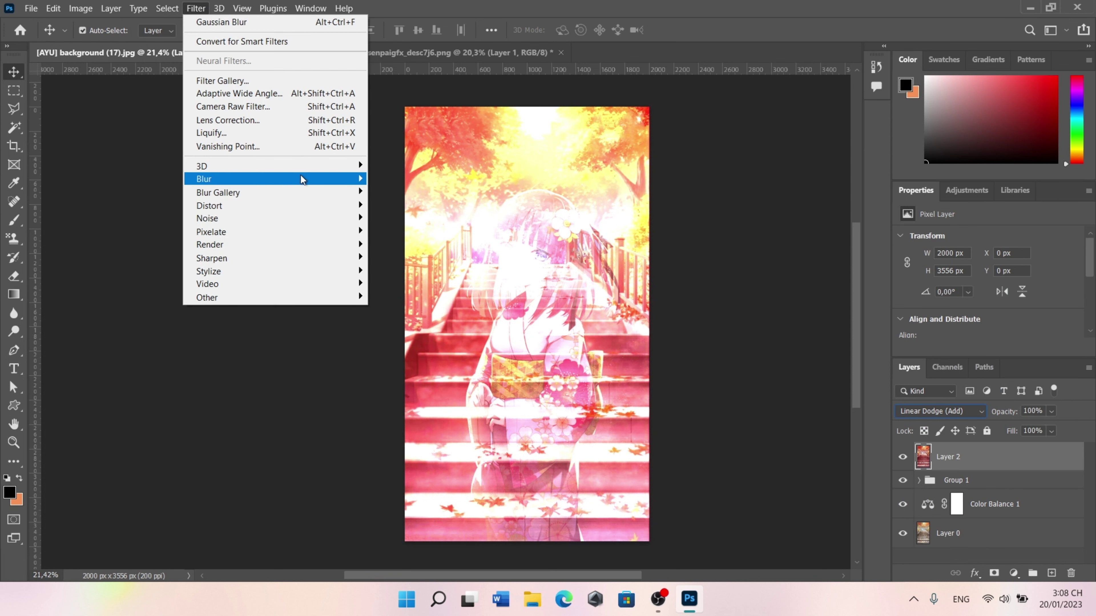
mouse_move(272, 178)
left_click(421, 237)
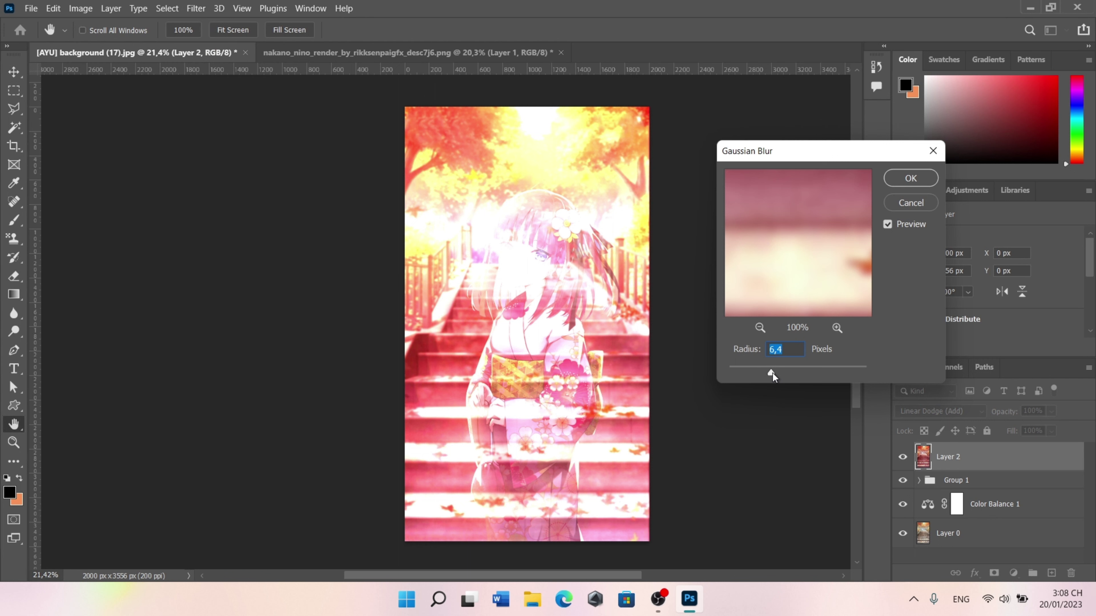
left_click_drag(772, 373, 799, 372)
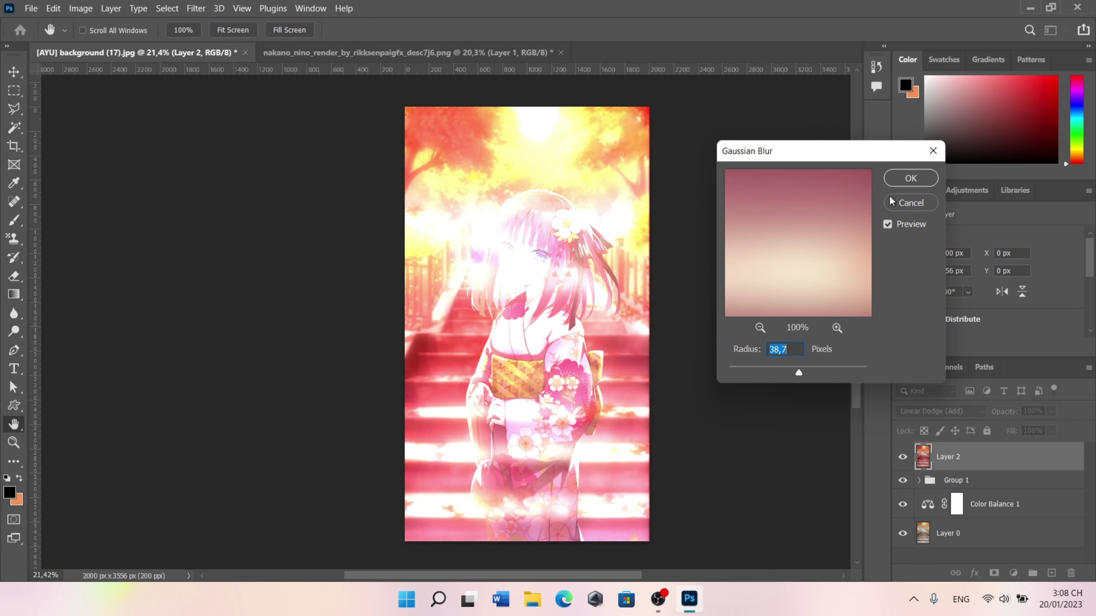
left_click_drag(801, 372, 796, 369)
left_click(910, 179)
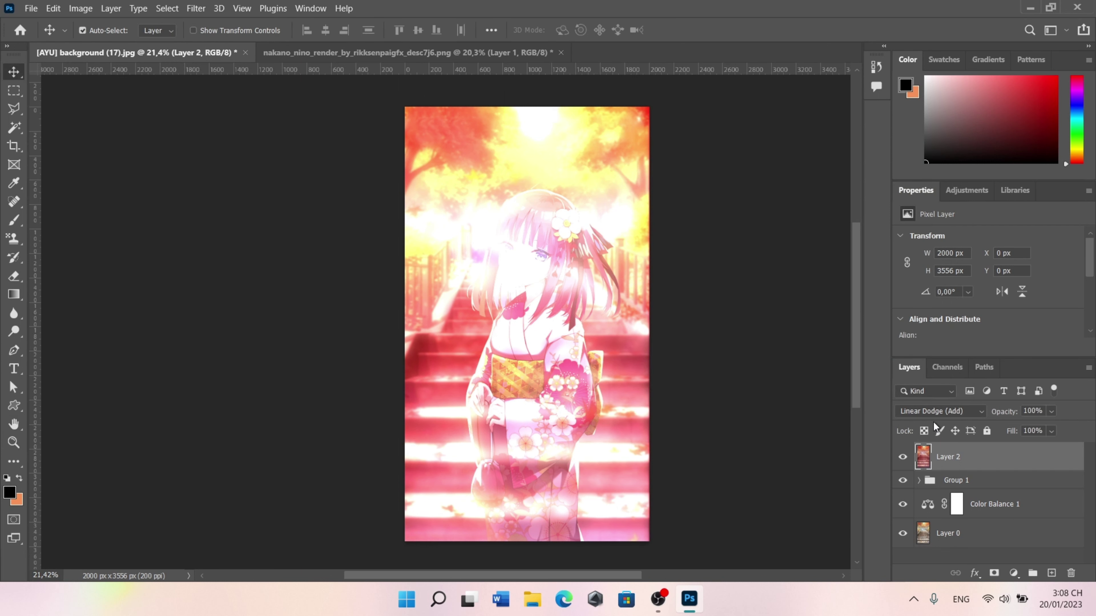
- Lower Layer 2 to 38% opacity and move it into the top of Group 1
left_click_drag(1010, 412, 1007, 435)
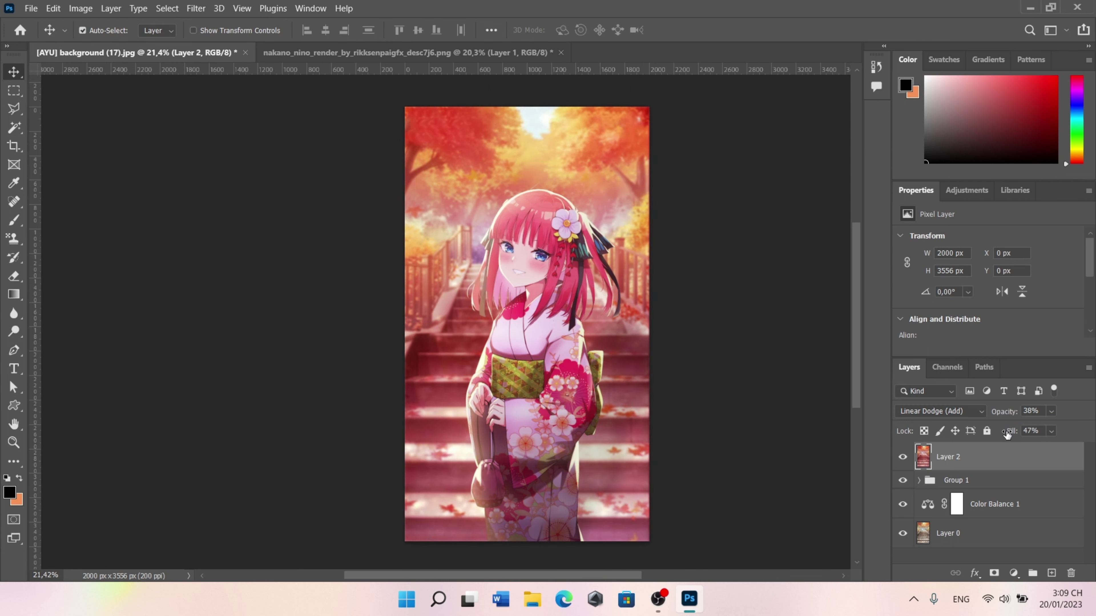
left_click(13, 277)
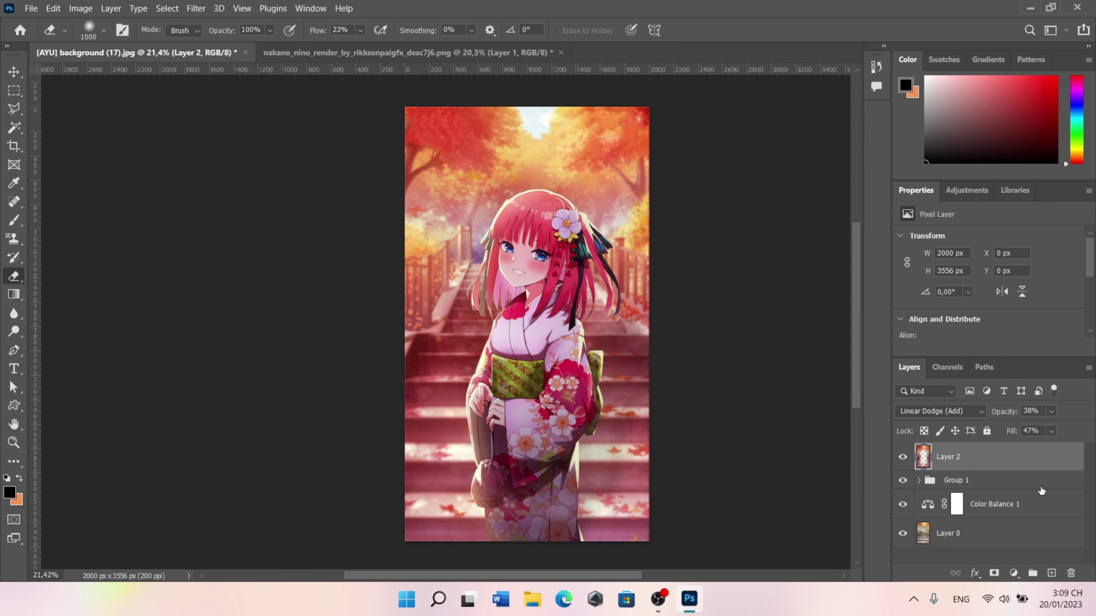
left_click(918, 483)
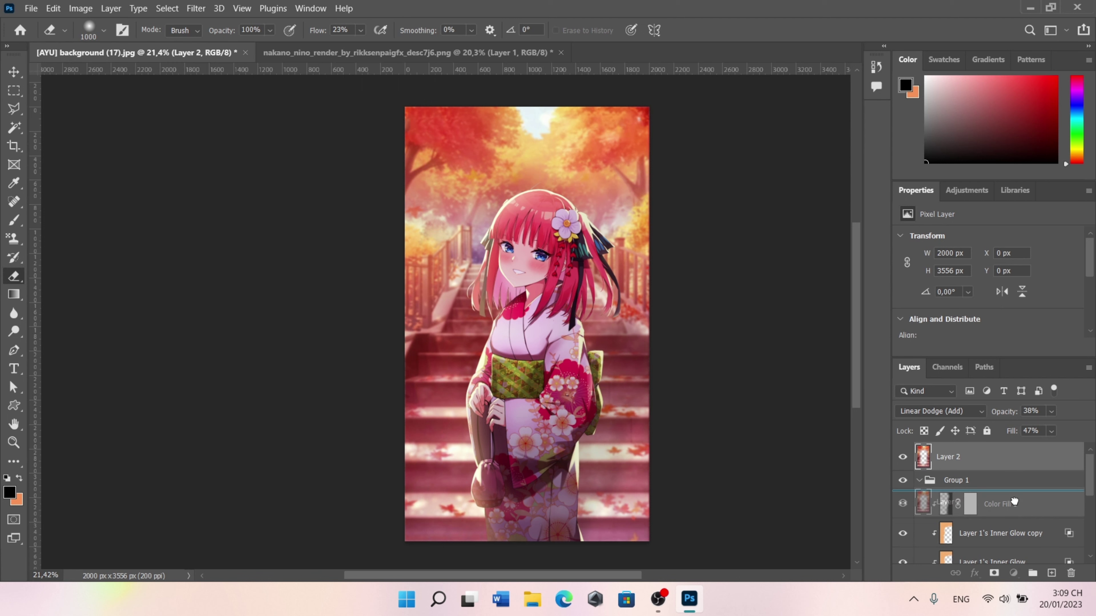
left_click_drag(949, 457, 1016, 500)
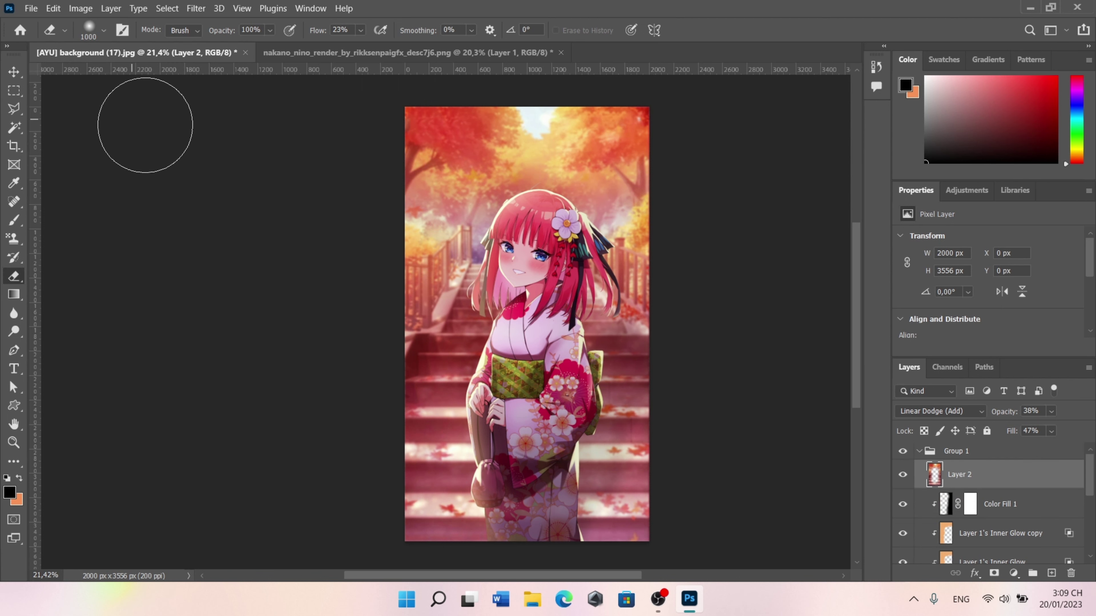
left_click(14, 72)
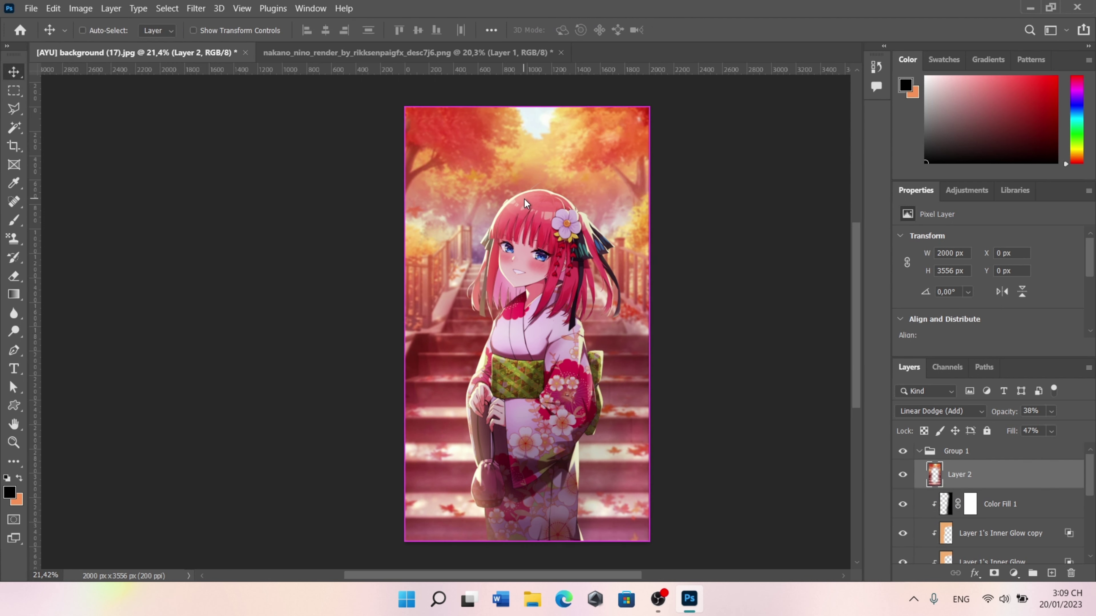
key("ctrl+o")
- Bring the 8.png lens flare into the artwork, flip it horizontally, and blend it in Screen mode
double_click(362, 167)
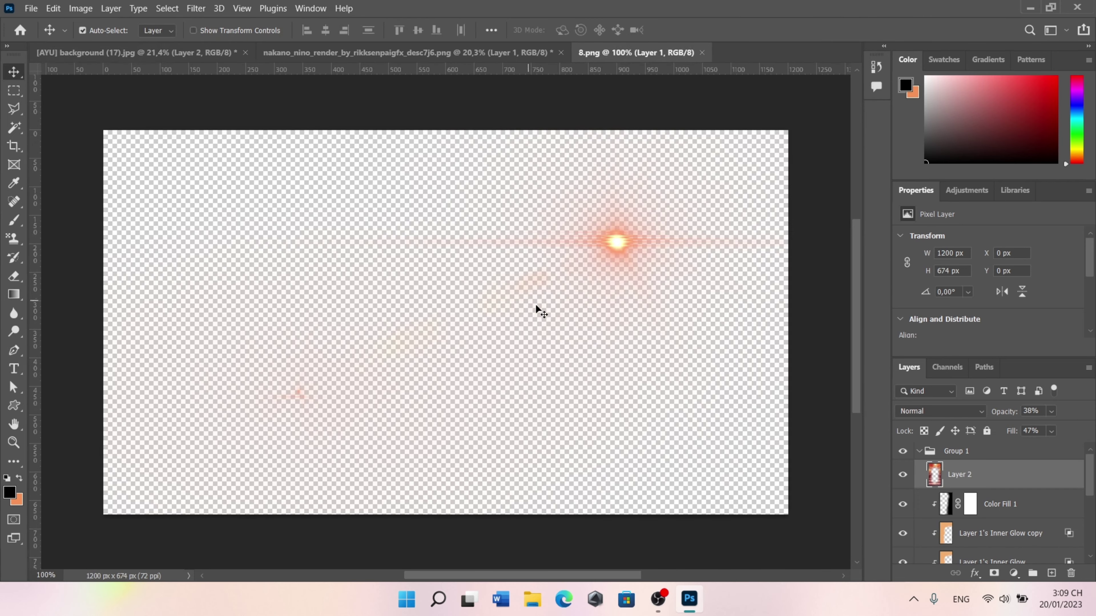
mouse_move(619, 239)
left_mouse_down()
mouse_move(174, 70)
mouse_move(533, 264)
left_mouse_up()
key("ctrl+t")
right_click(530, 260)
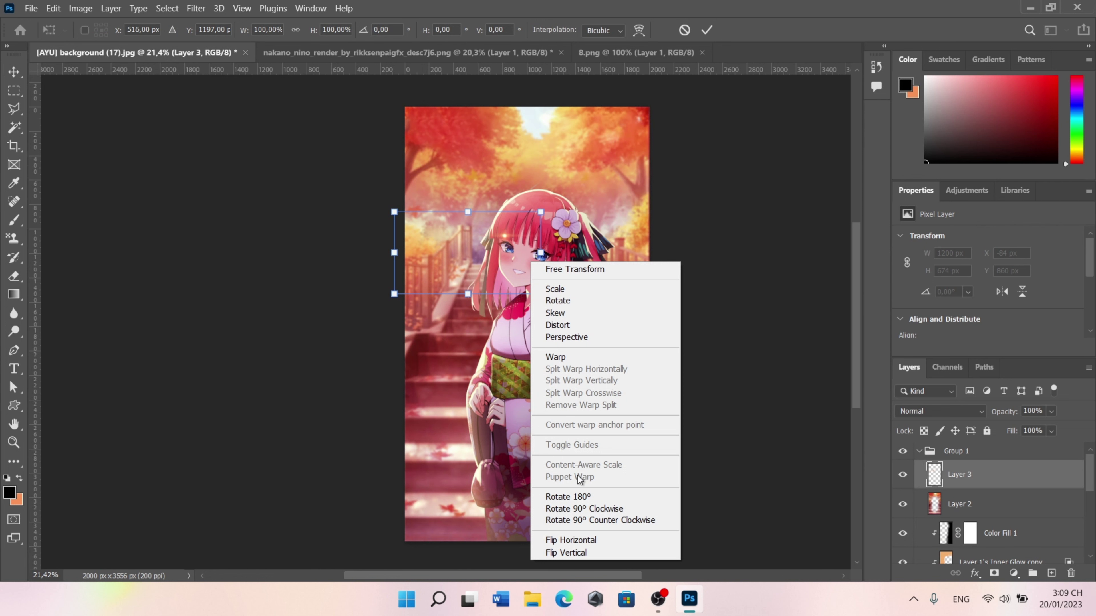
left_click(587, 544)
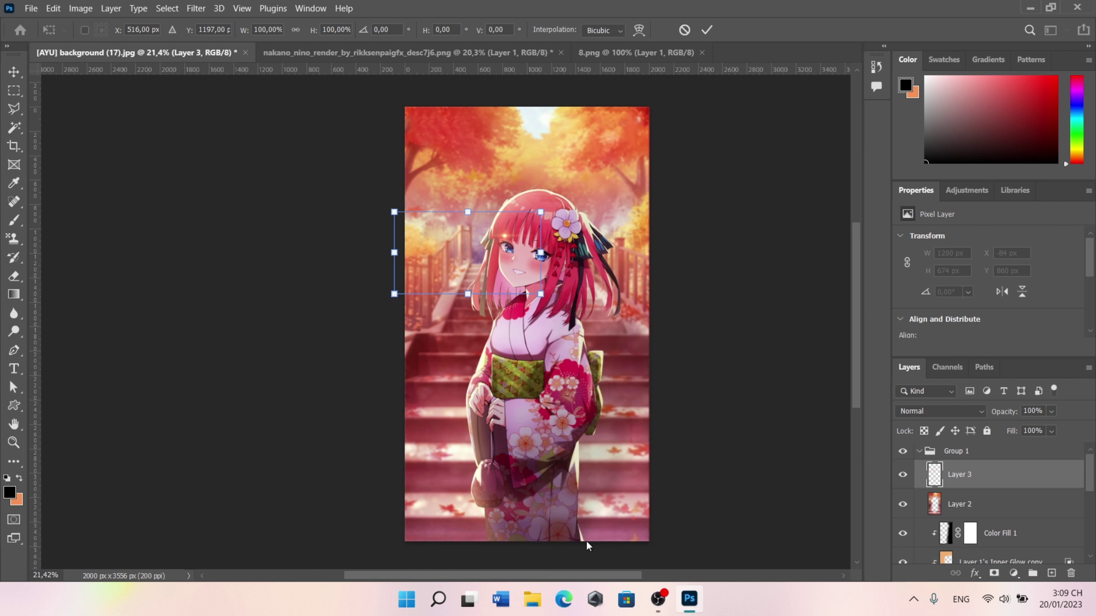
key("Return")
left_click(962, 413)
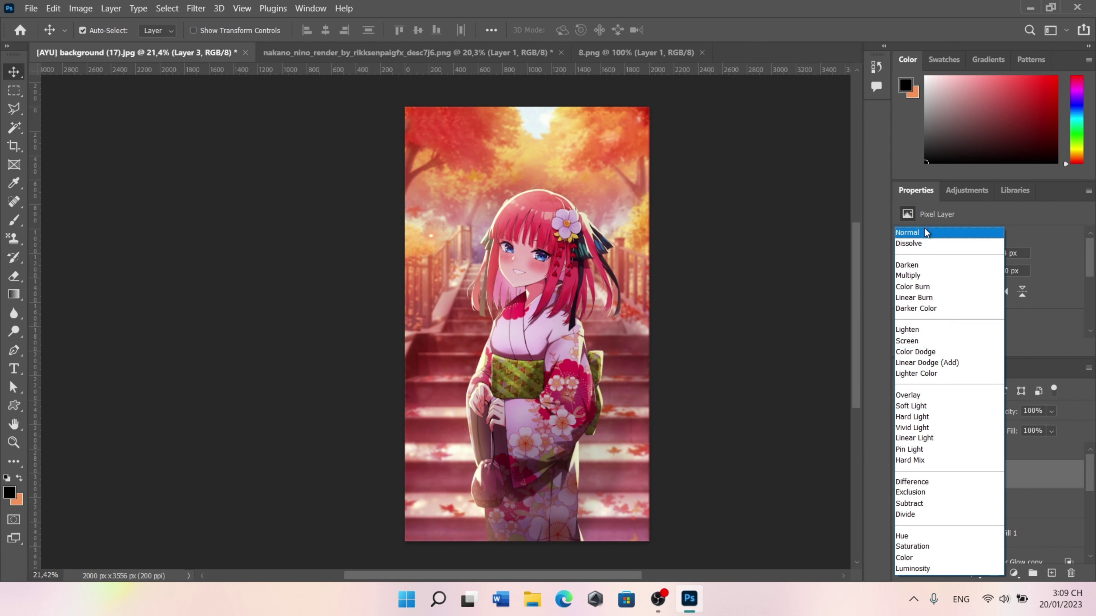
left_click(930, 341)
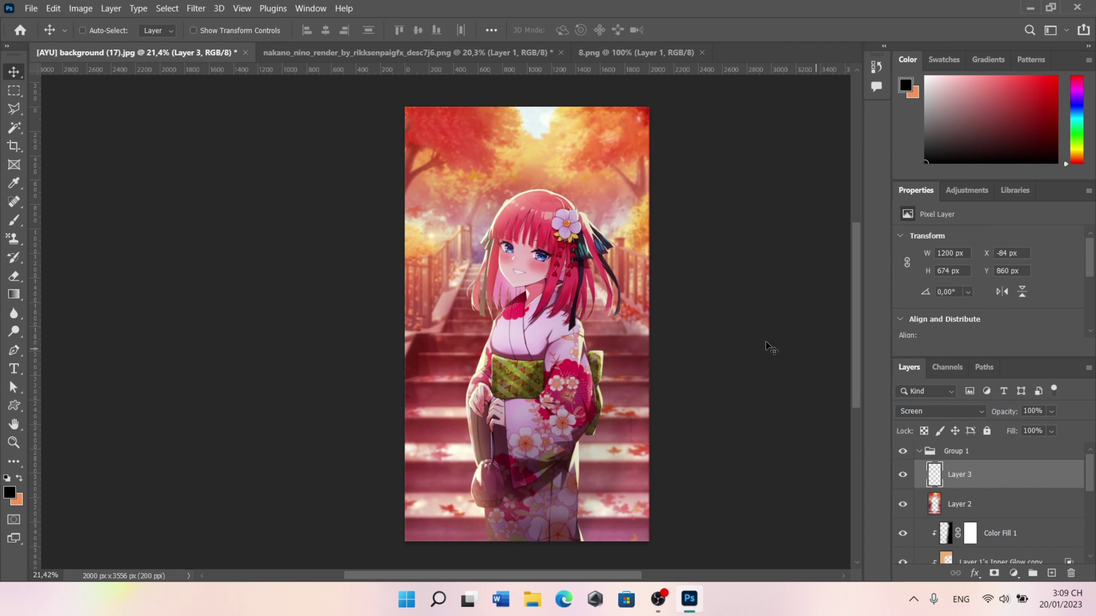
- Enlarge the flare to about 292% and move it up and right over the scene
key("ctrl+t")
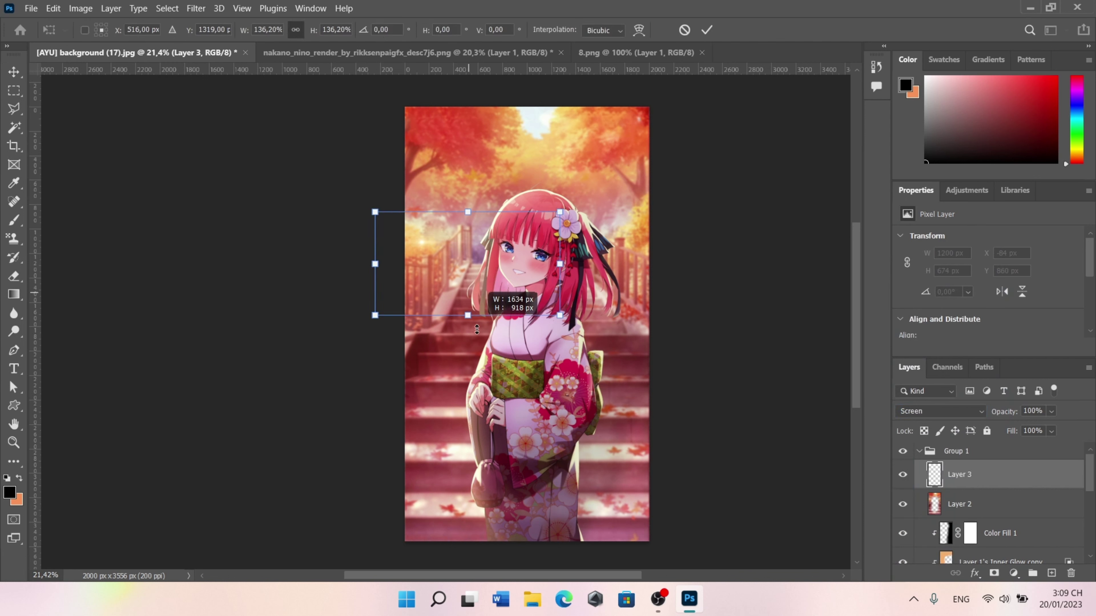
left_click_drag(468, 301, 511, 438)
mouse_move(588, 358)
left_mouse_down()
mouse_move(594, 224)
mouse_move(632, 192)
mouse_move(624, 184)
left_mouse_up()
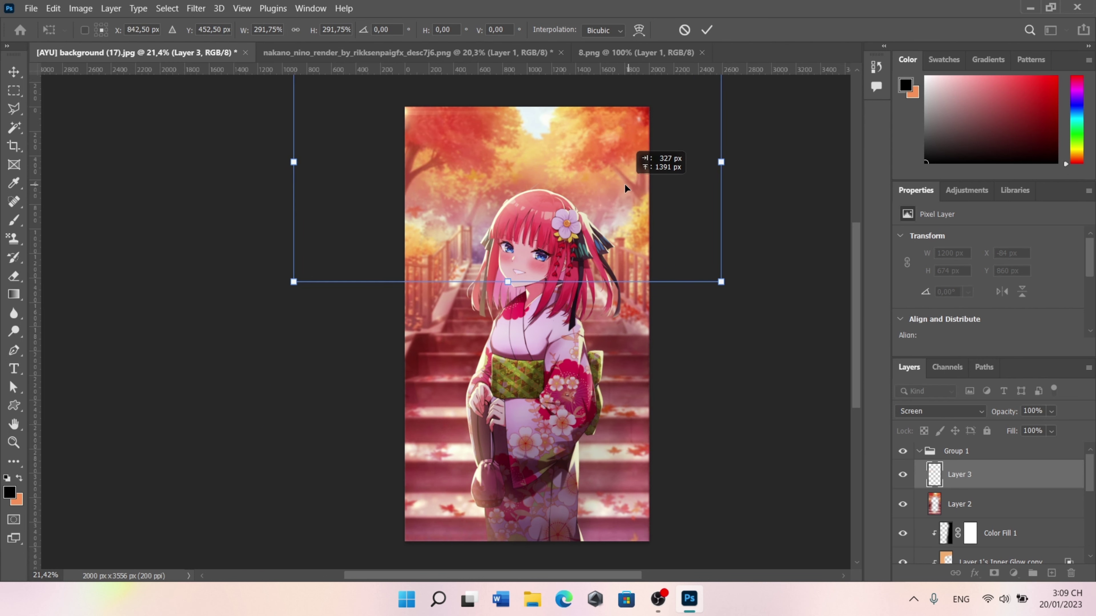
key("Return")
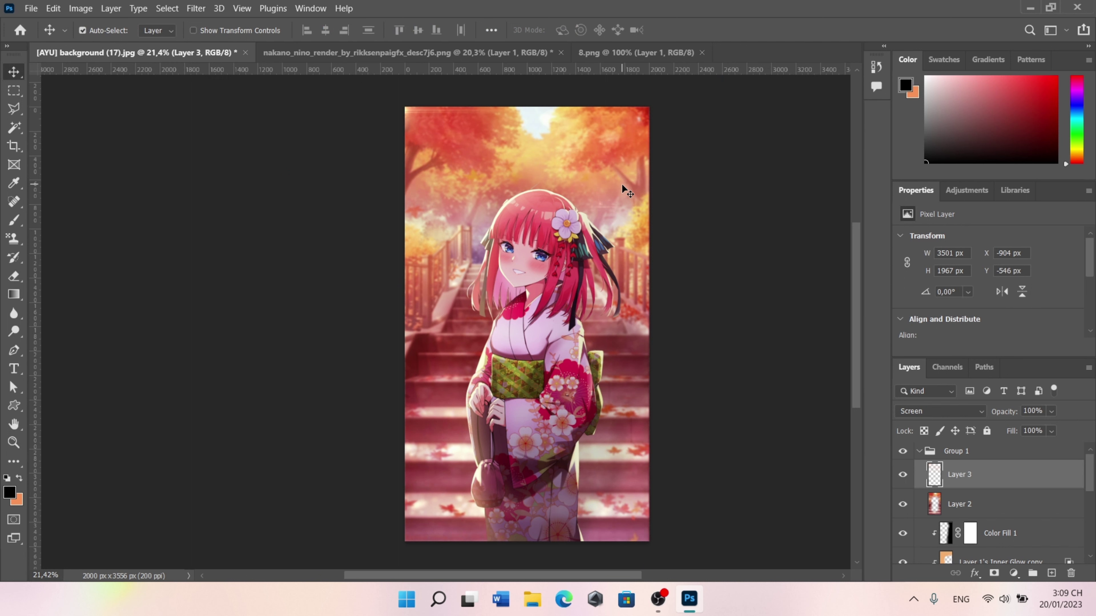
- Erase the light over the top-left trees and rotate the layer about 4.90°
left_click(13, 276)
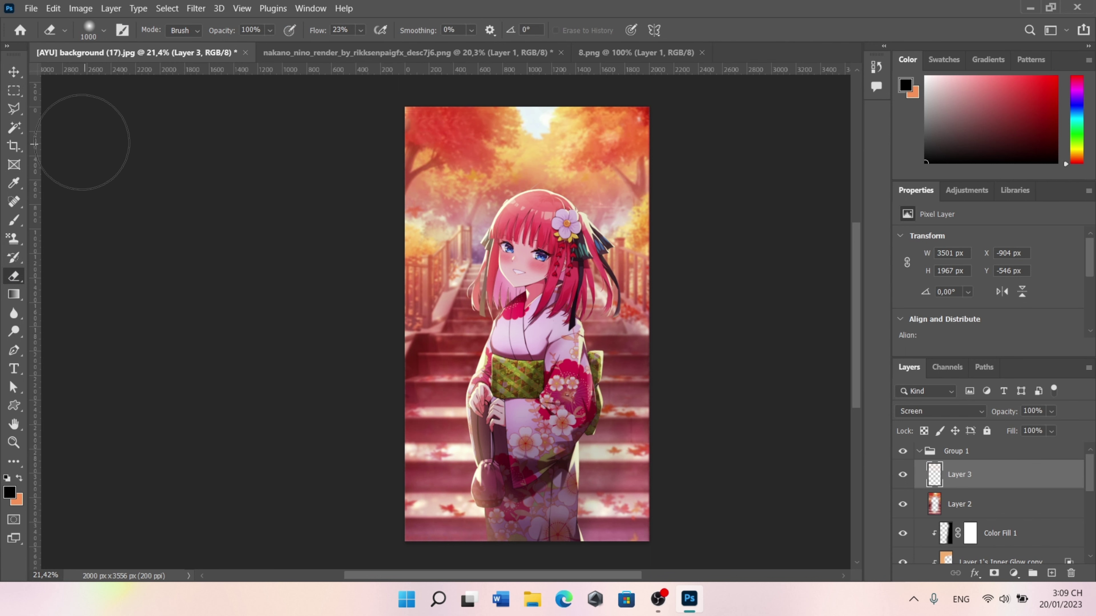
left_click_drag(432, 127, 487, 148)
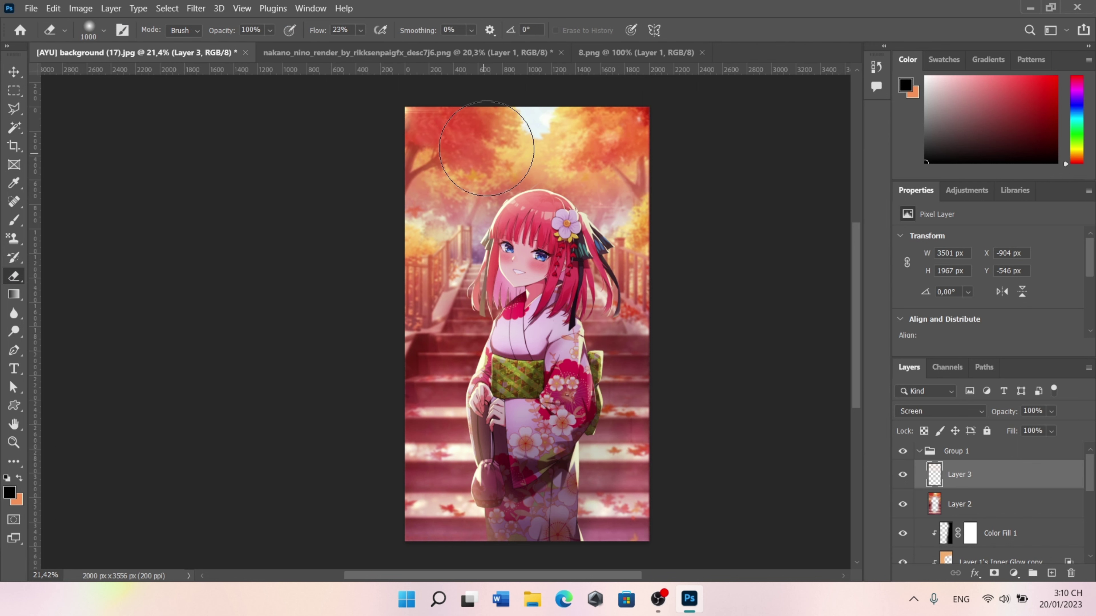
left_click(18, 74)
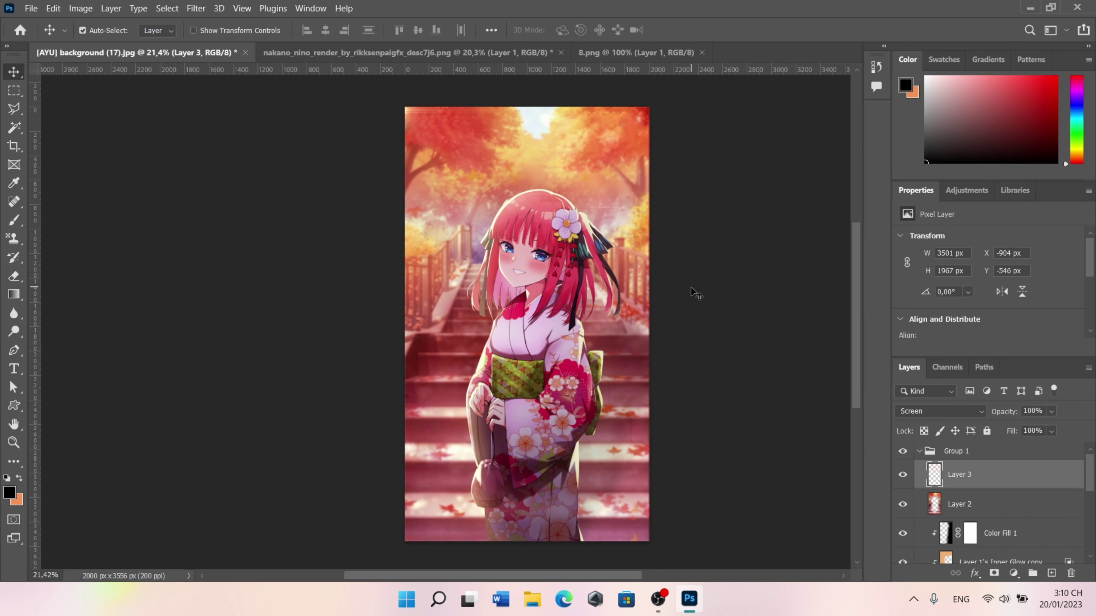
key("ctrl+t")
left_click_drag(729, 295, 716, 301)
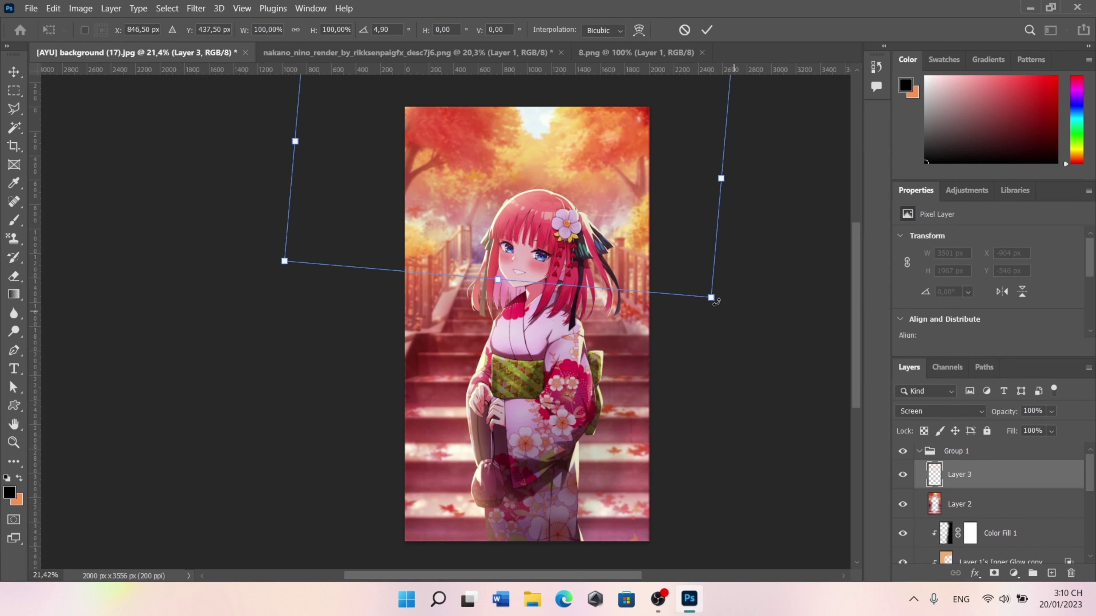
left_click_drag(656, 241, 654, 242)
key("Return")
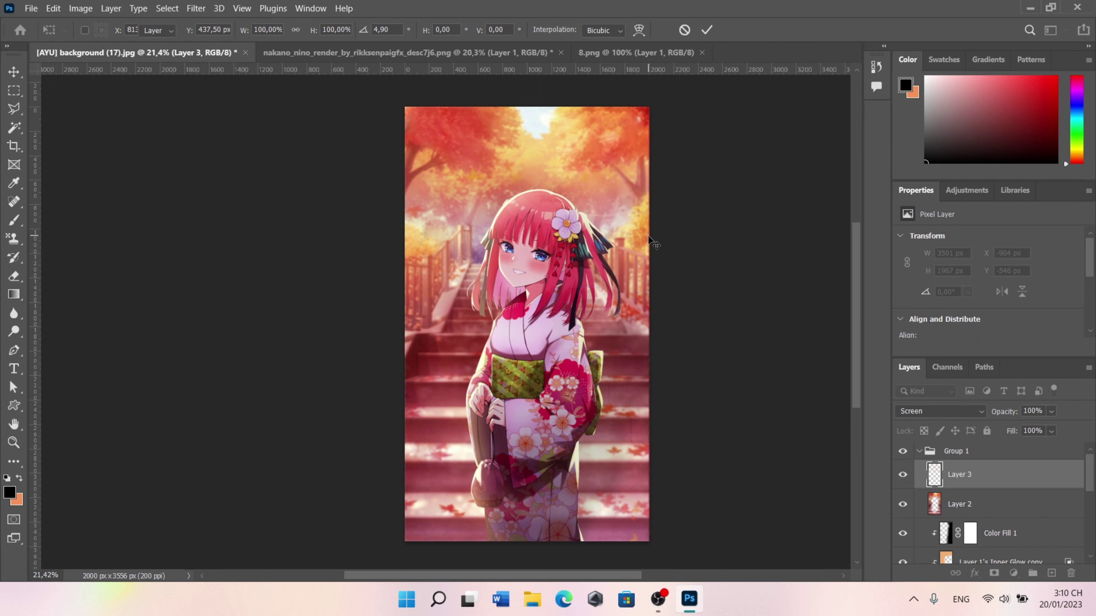
- Duplicate the light layer and move the Layer 3 copy down to Y −67 px
key("ctrl+j")
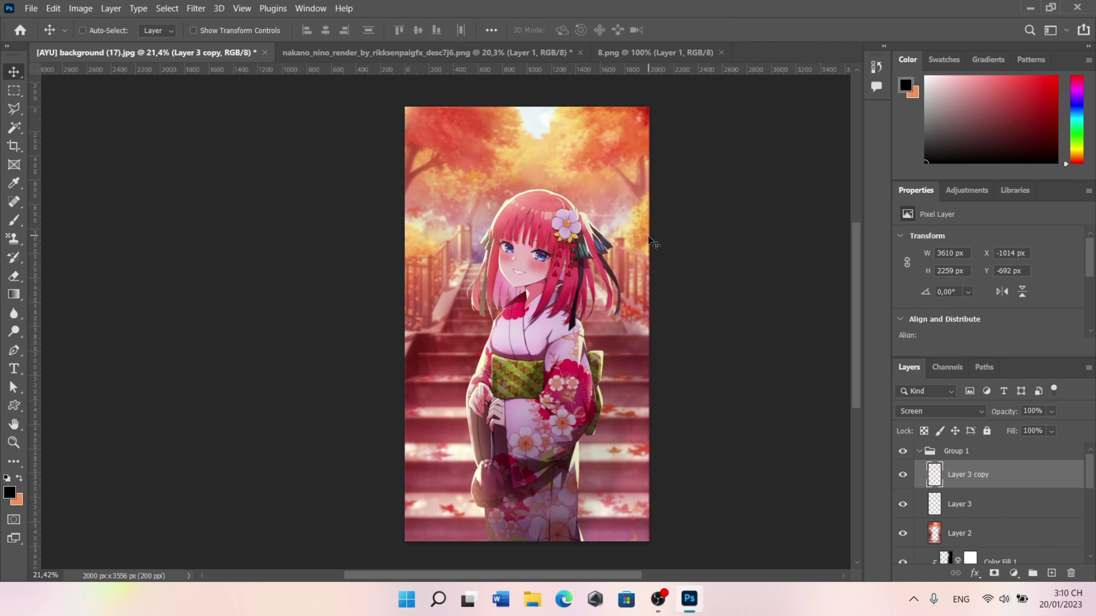
key("ctrl+t")
left_click_drag(547, 187, 531, 261)
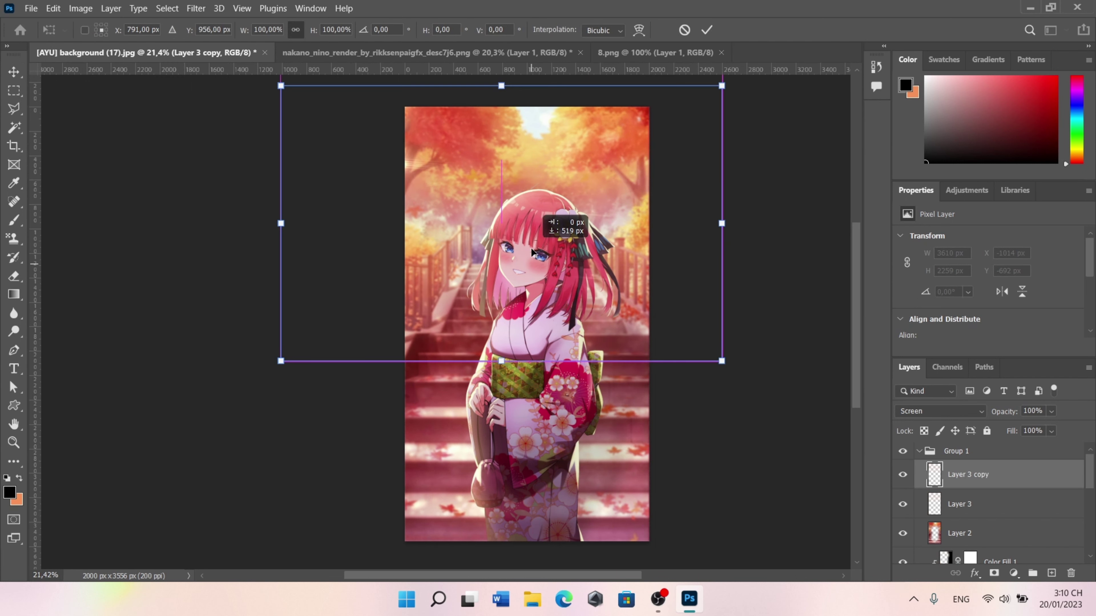
key("Return")
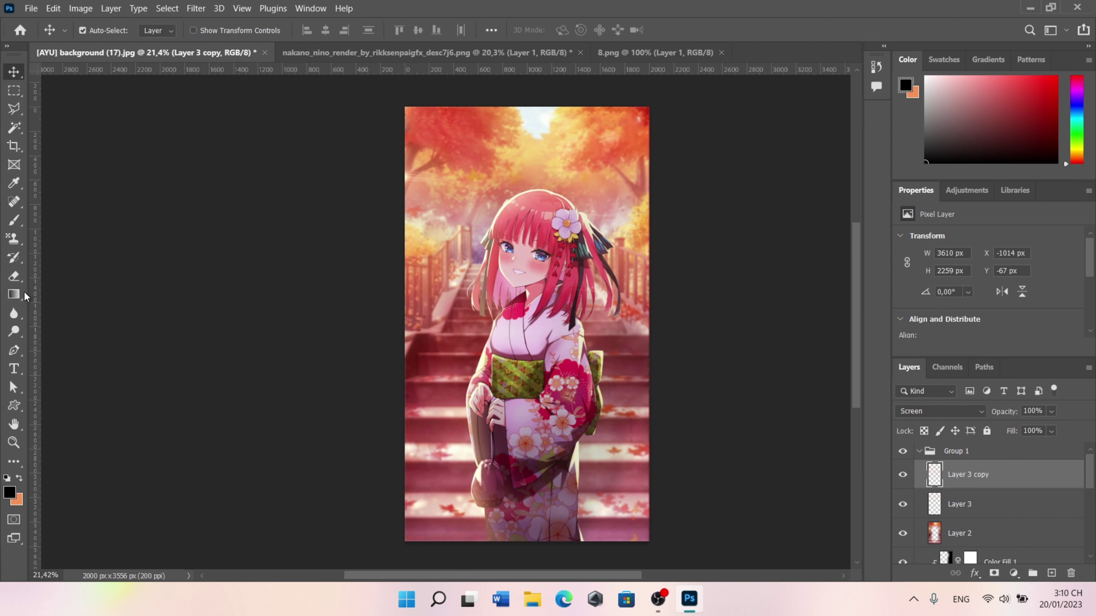
left_click(13, 276)
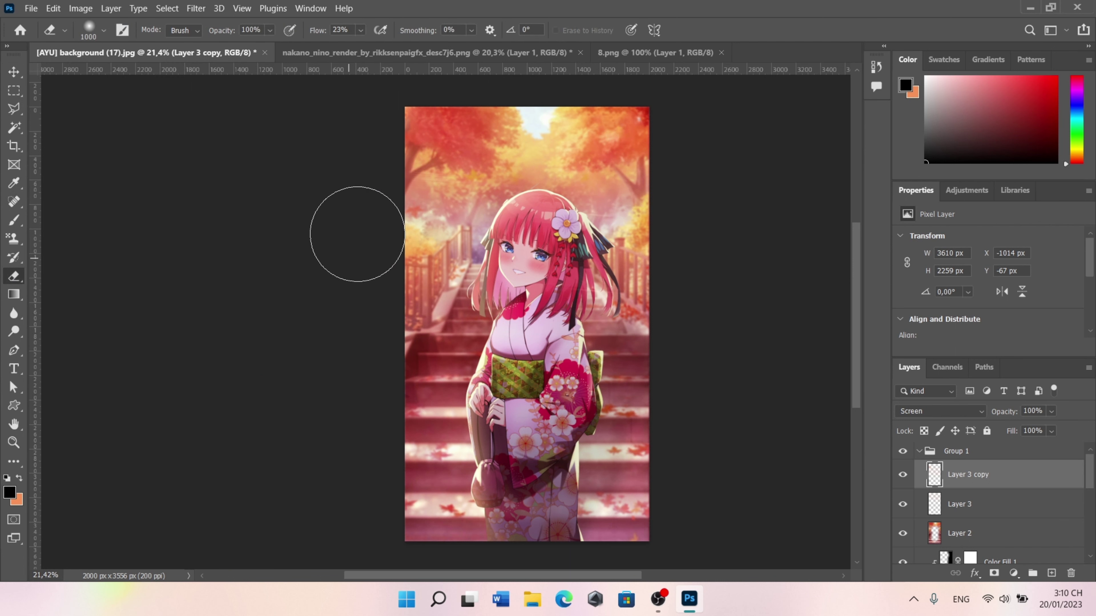
left_click(14, 71)
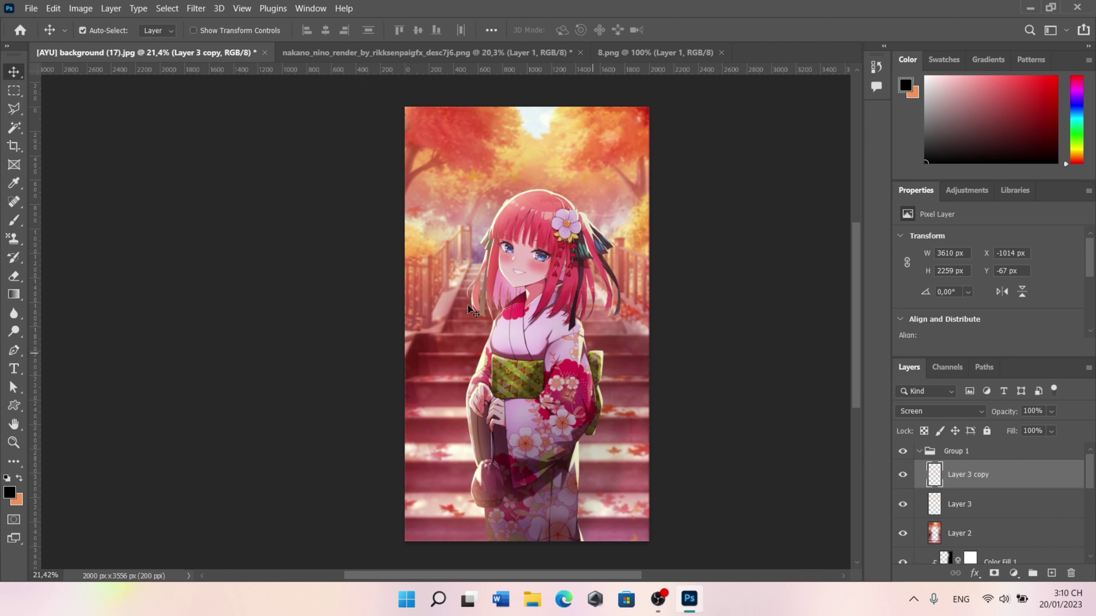
- Open Light-texture-04, unlock its layer, and drop it into the kimono artwork as Layer 4
key("ctrl+o")
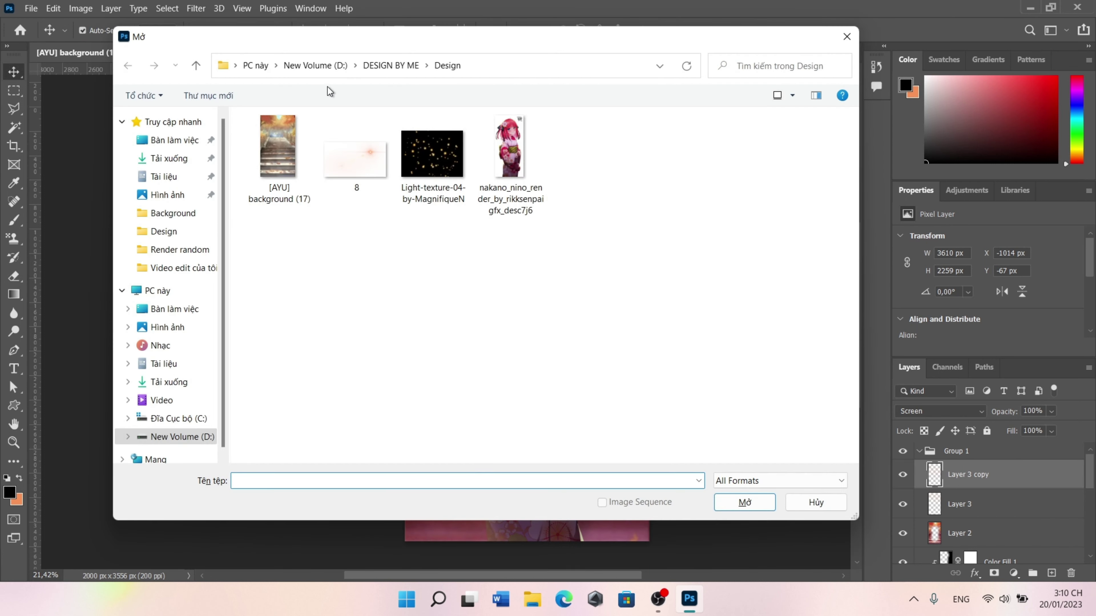
double_click(422, 182)
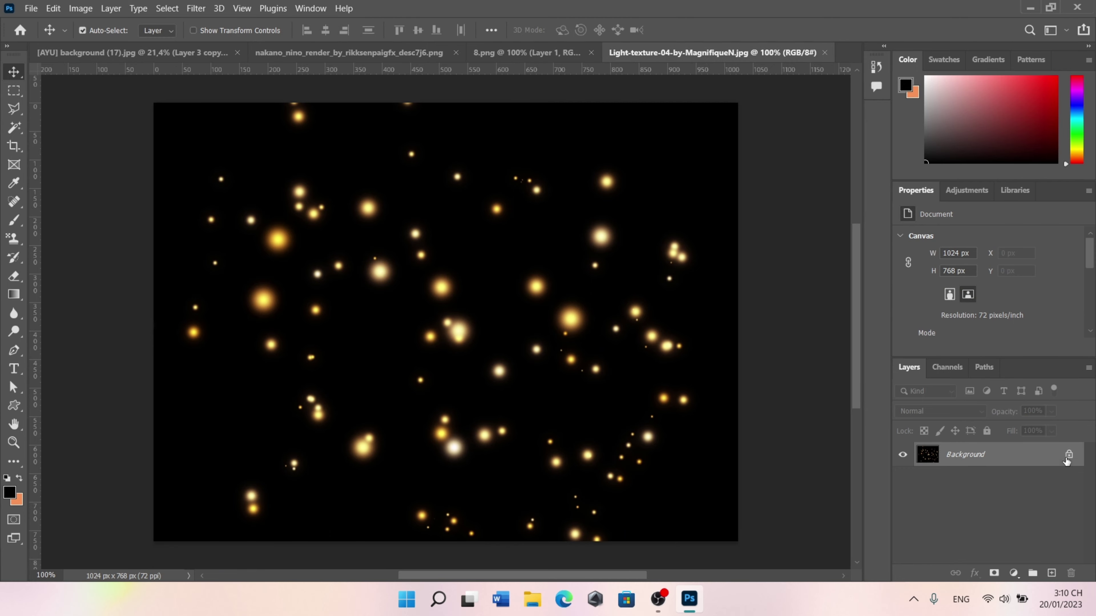
left_click(1067, 457)
left_click_drag(520, 285, 187, 56)
left_click_drag(514, 305, 515, 307)
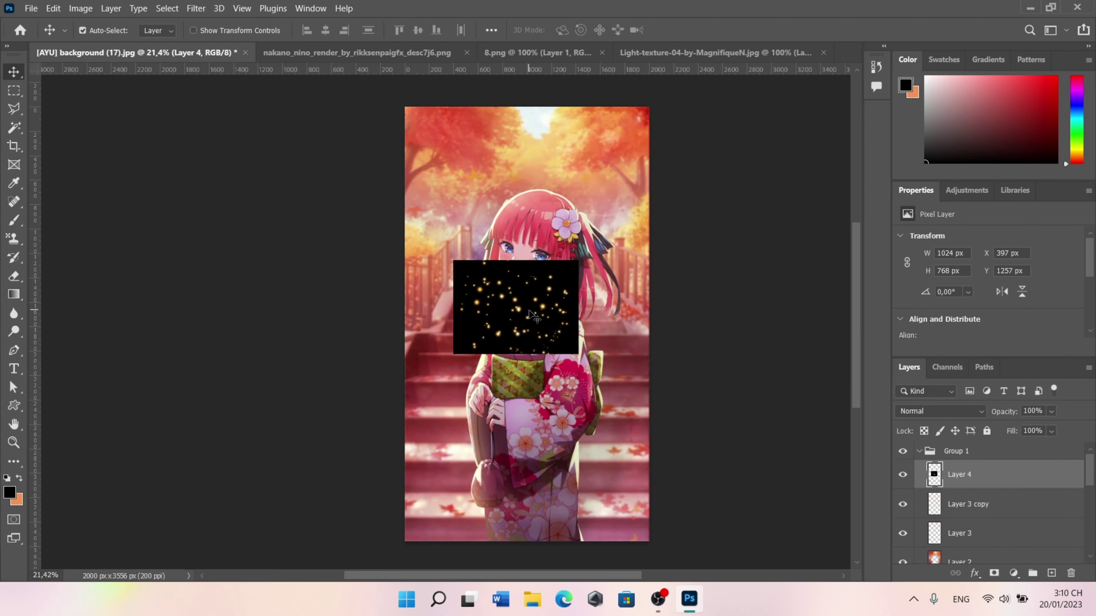
- Enlarge the bokeh to about 228% over the lower stairway and blend it in Screen mode
key("ctrl+t")
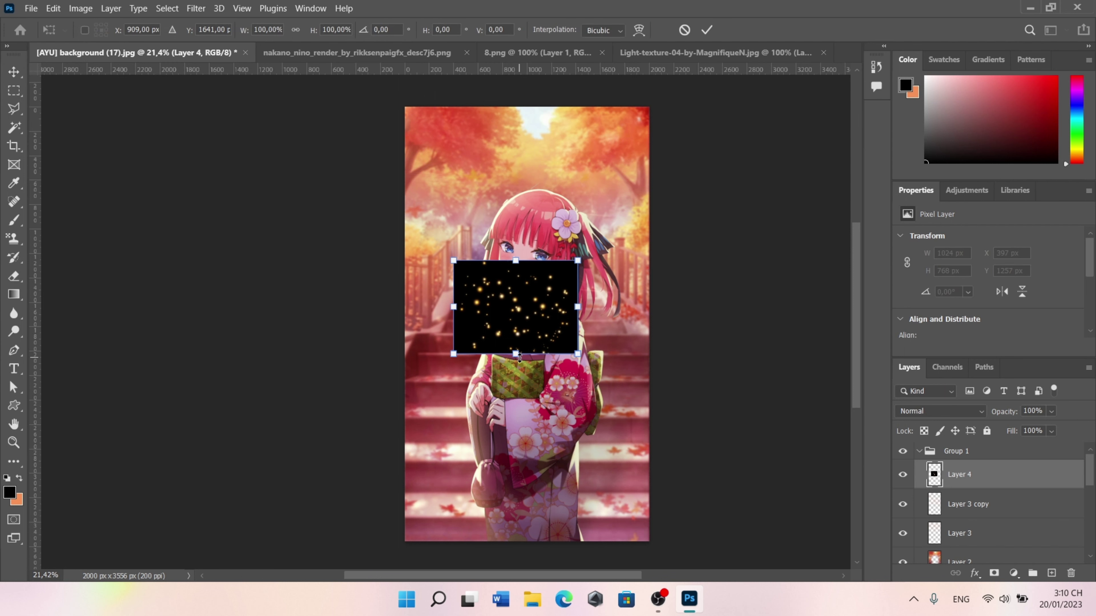
left_click_drag(516, 354, 520, 474)
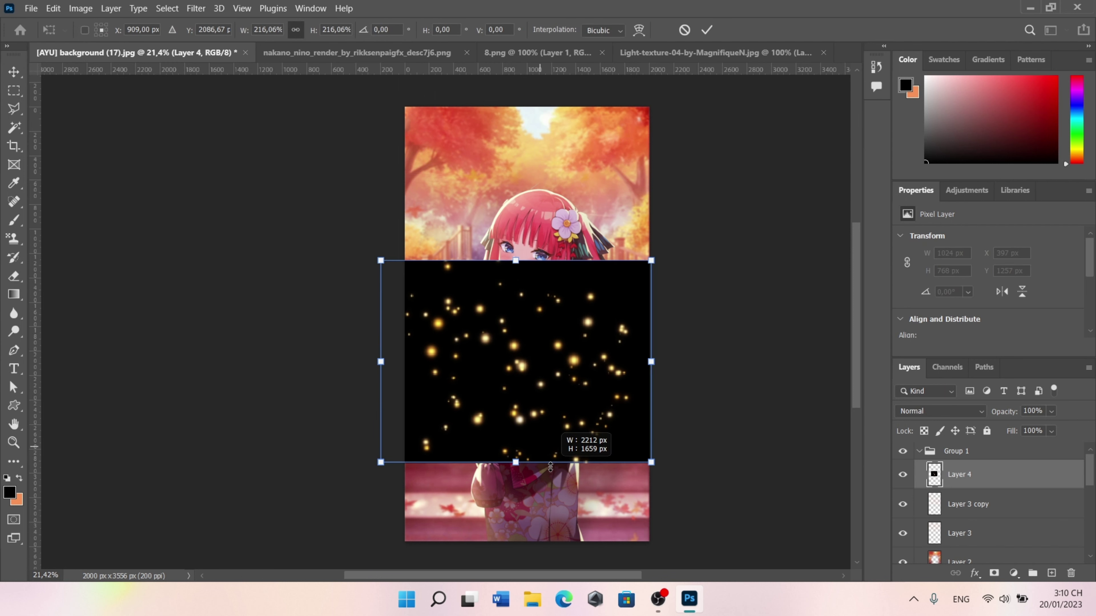
left_click_drag(600, 396, 609, 472)
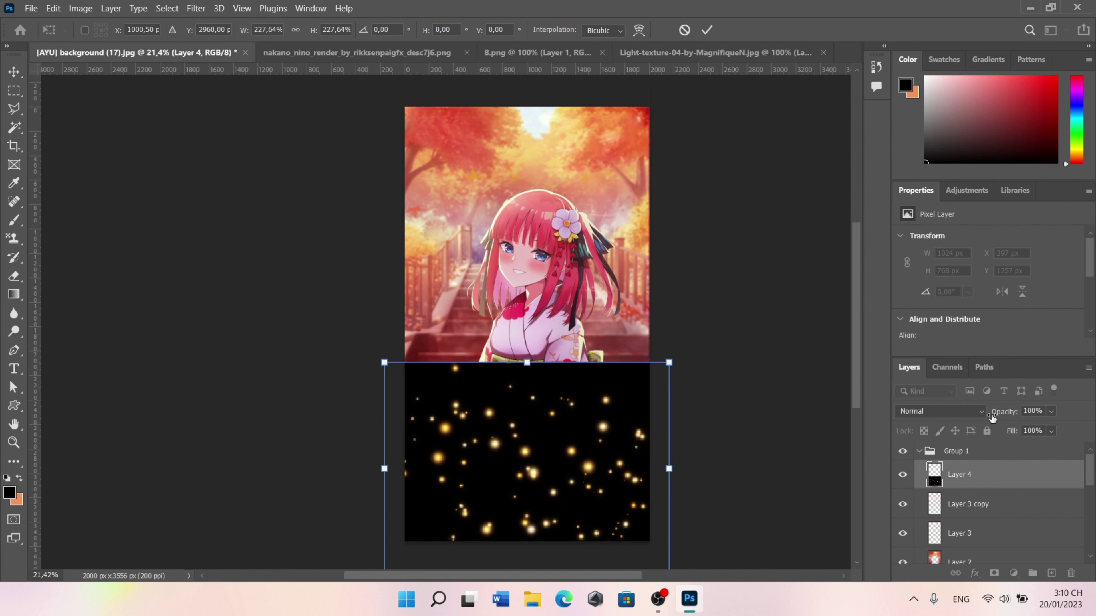
key("Return")
left_click(963, 415)
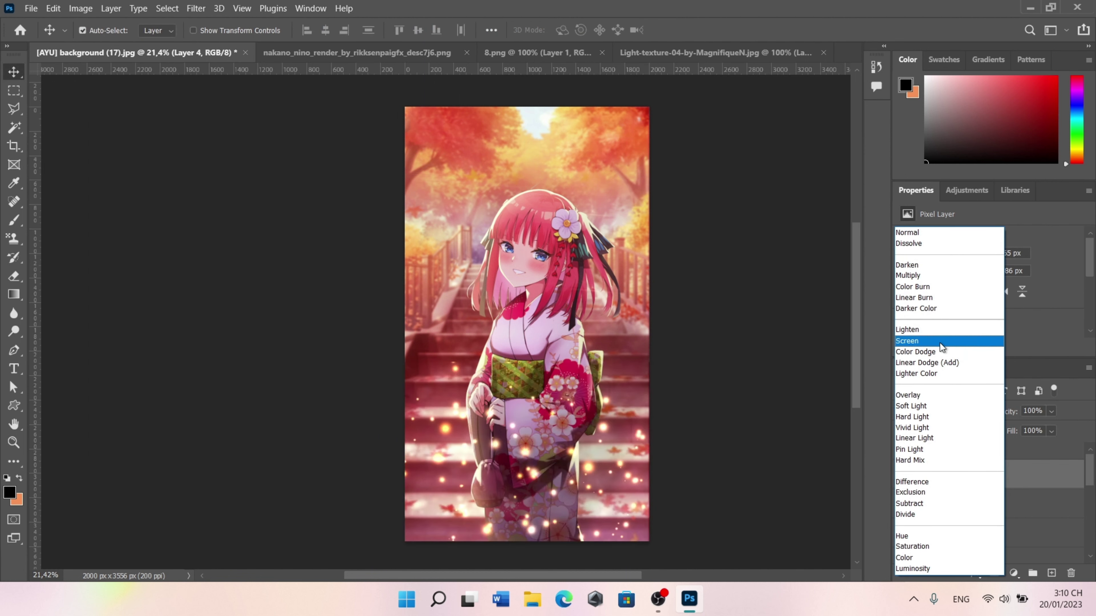
left_click(932, 341)
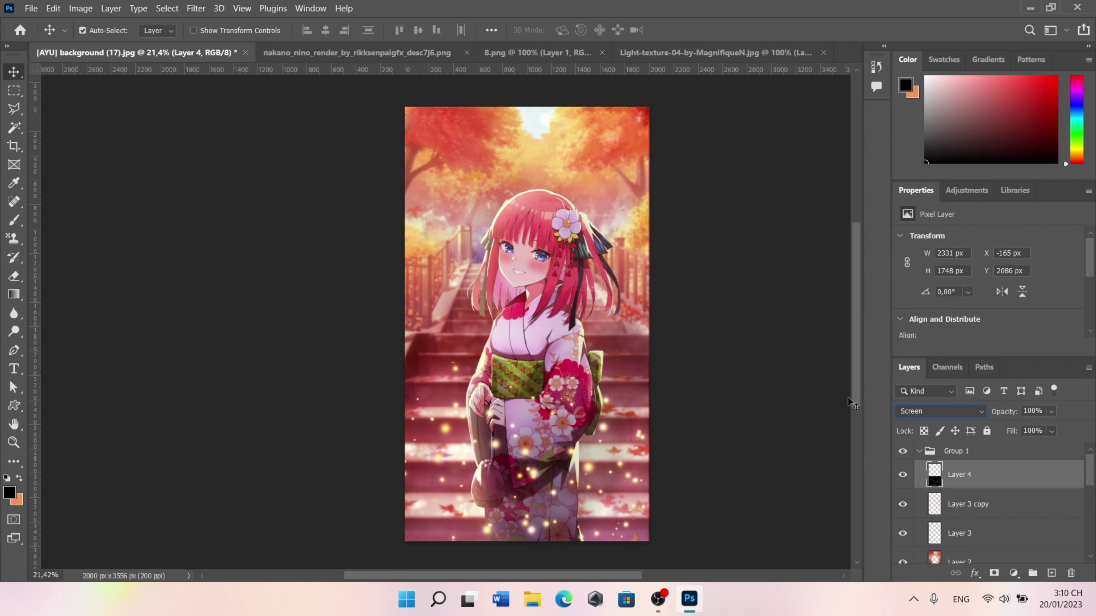
key("ctrl+t")
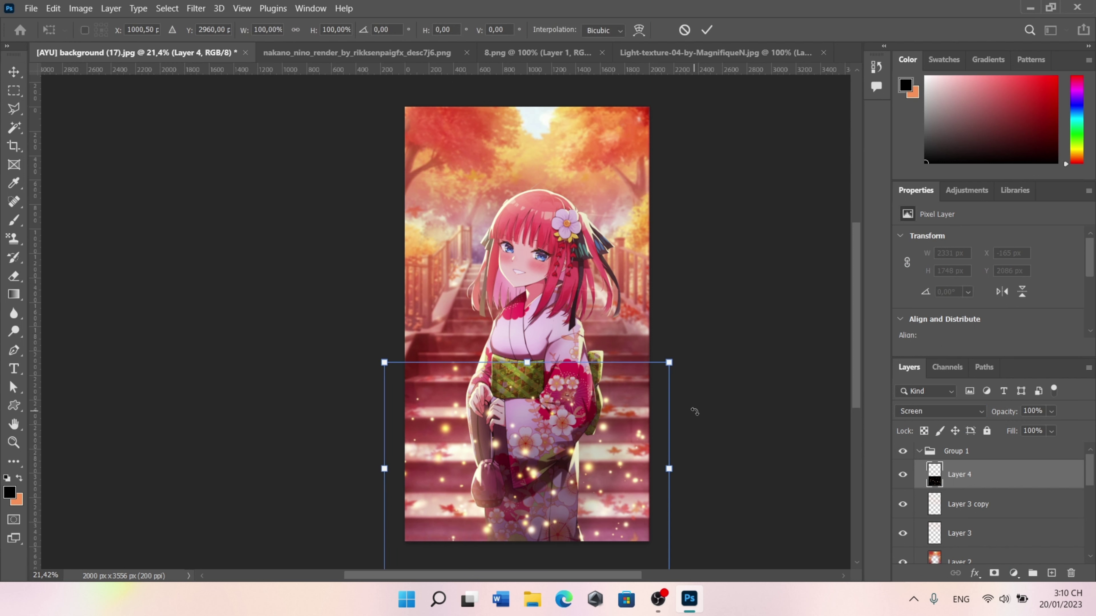
- Duplicate the bokeh layer and move the Layer 4 copy up over the trees
key("Return")
key("ctrl+j")
key("ctrl+t")
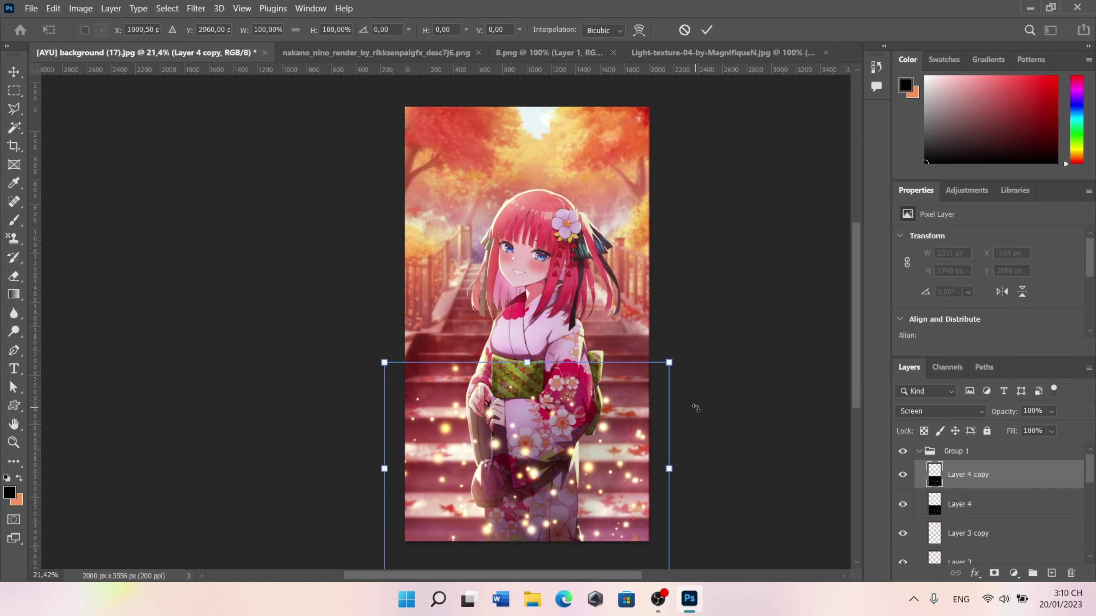
left_click_drag(570, 432, 568, 206)
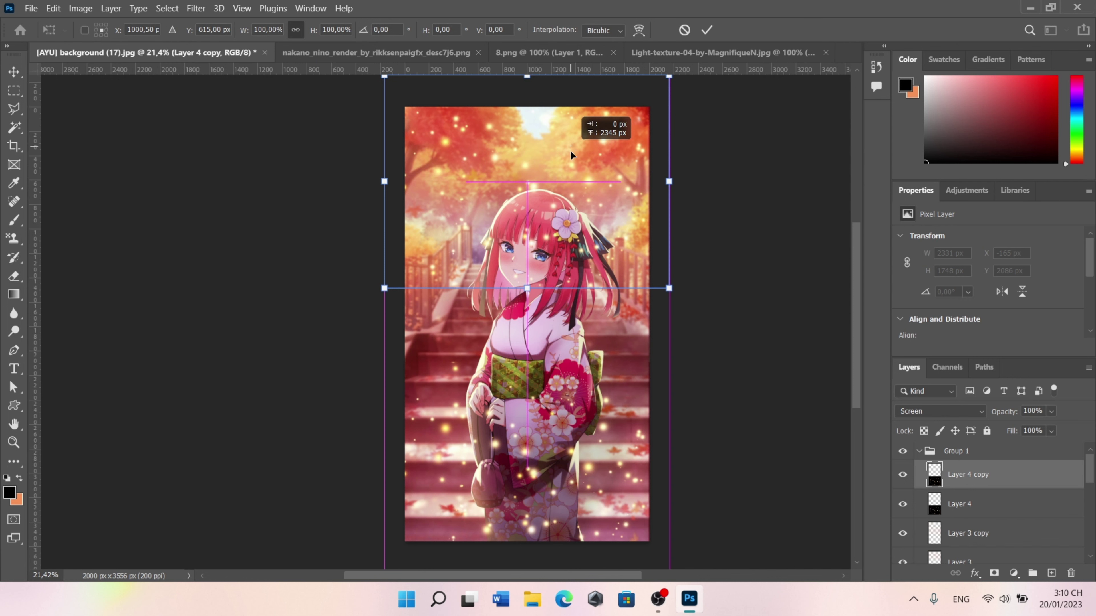
left_click_drag(570, 145, 569, 161)
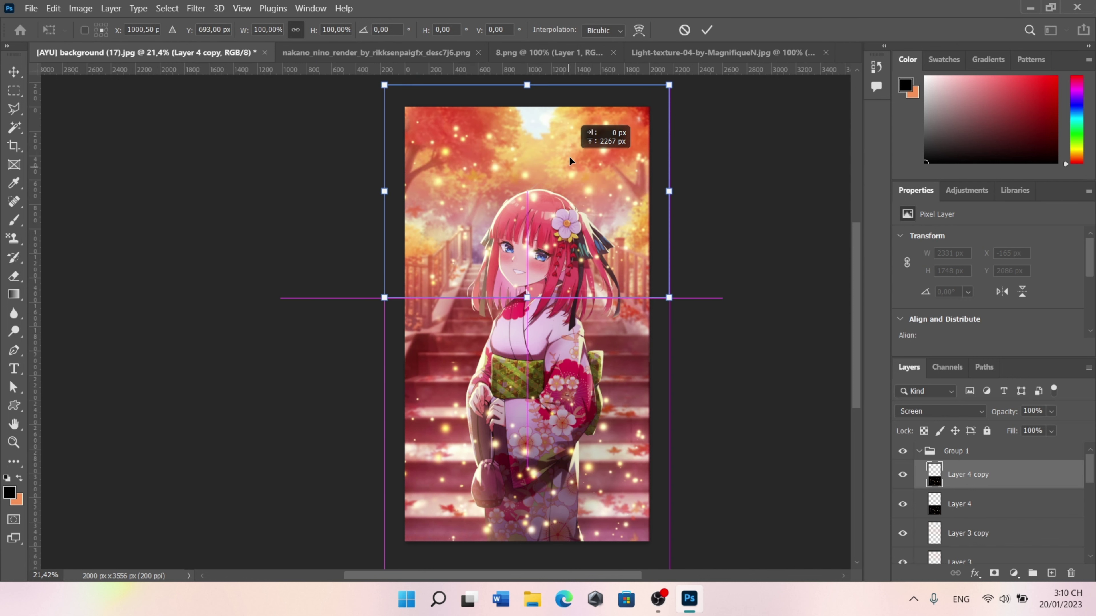
key("Return")
- Raise the original Layer 4 slightly to Y 1836 px
left_click(969, 507)
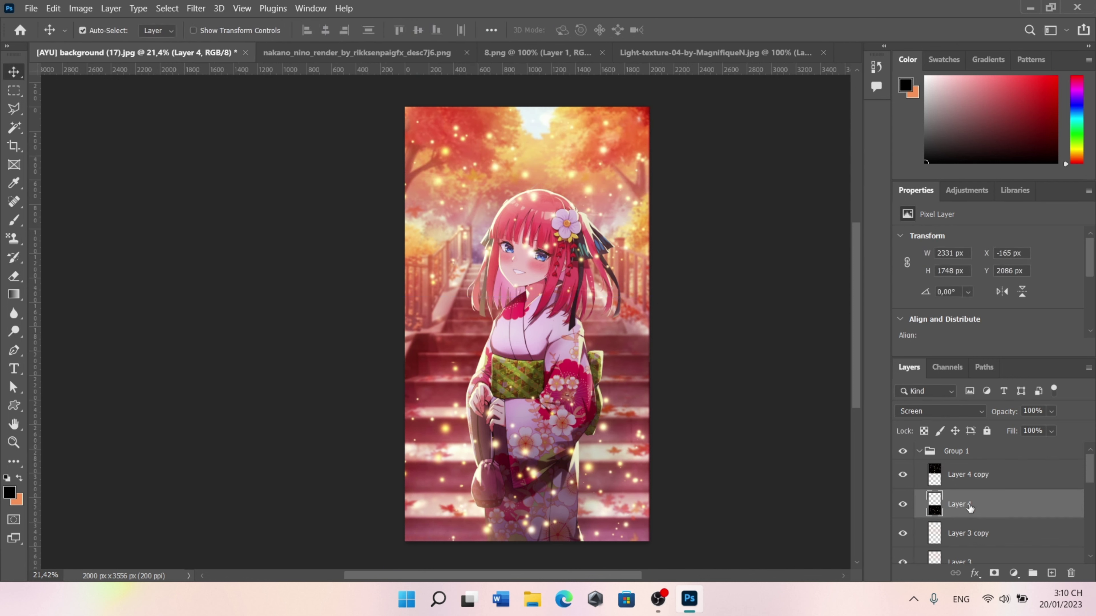
key("ctrl+t")
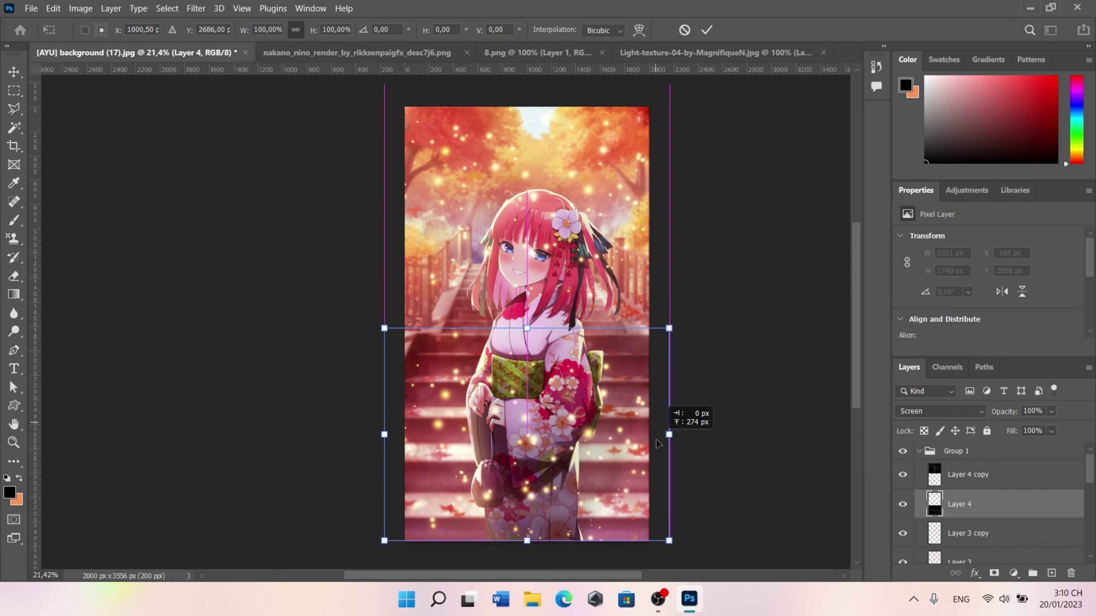
left_click_drag(657, 443, 658, 440)
key("Return")
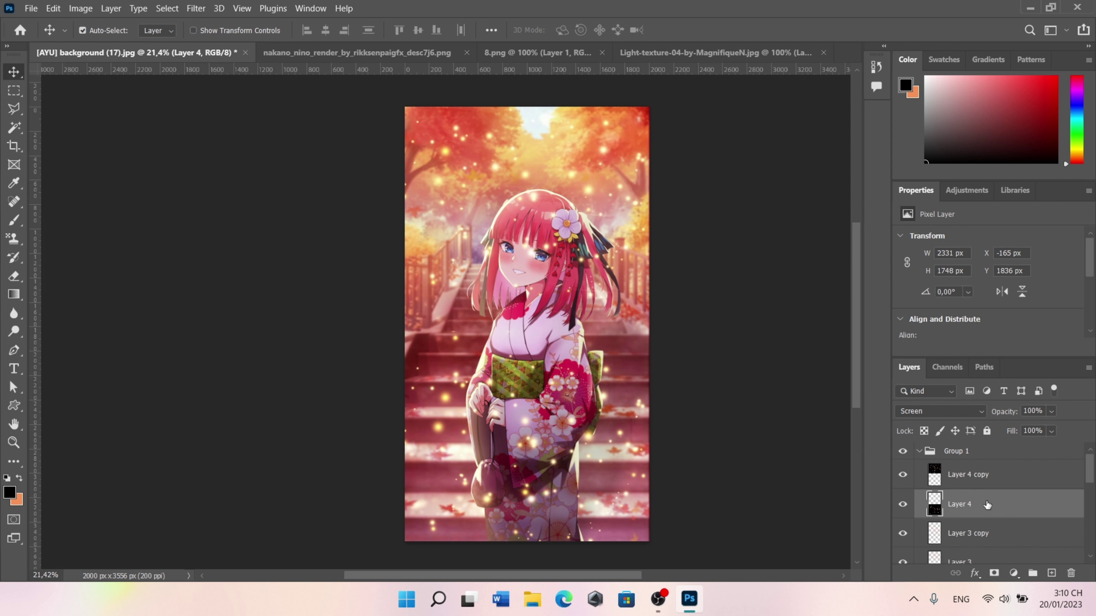
- Erase the glow over the kimono on Layer 4 copy and Layer 4 using the Eraser
left_click(987, 487)
left_click(14, 276)
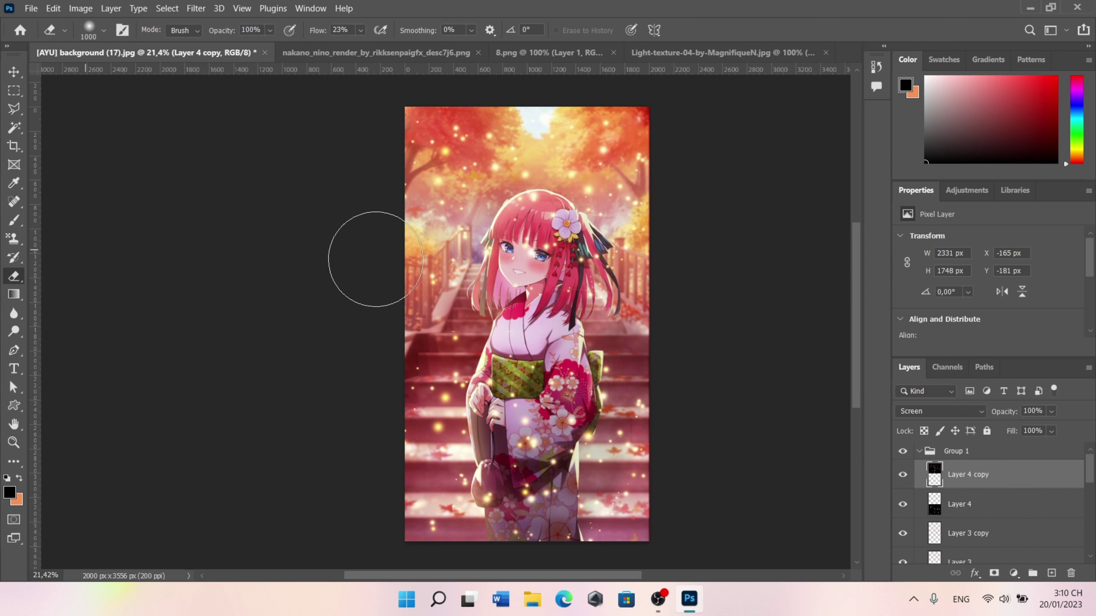
left_click_drag(557, 258, 561, 294)
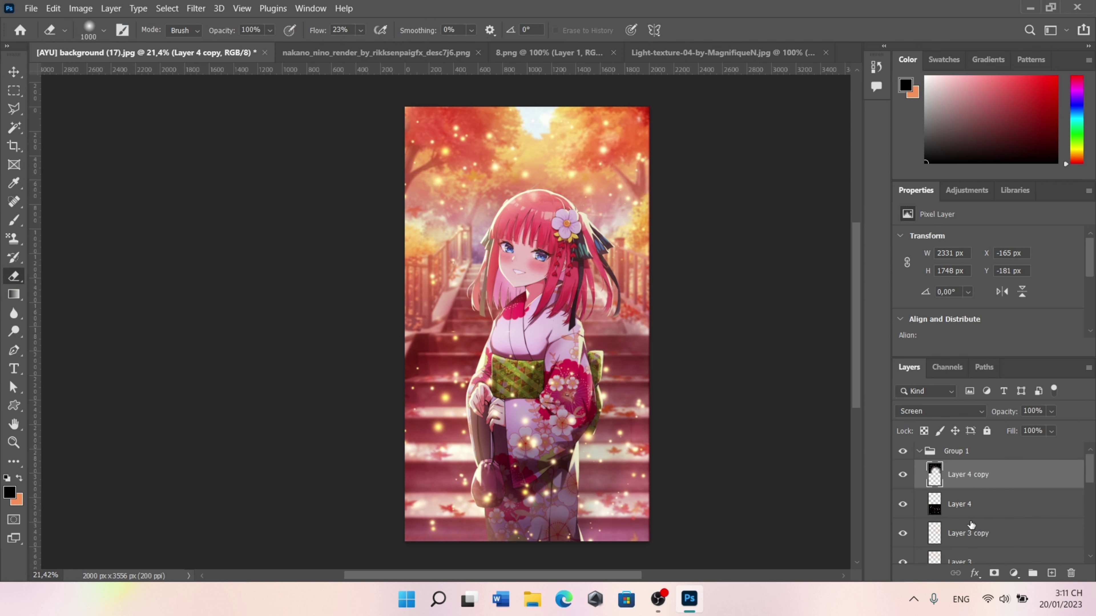
left_click(970, 506)
left_click_drag(611, 401, 526, 432)
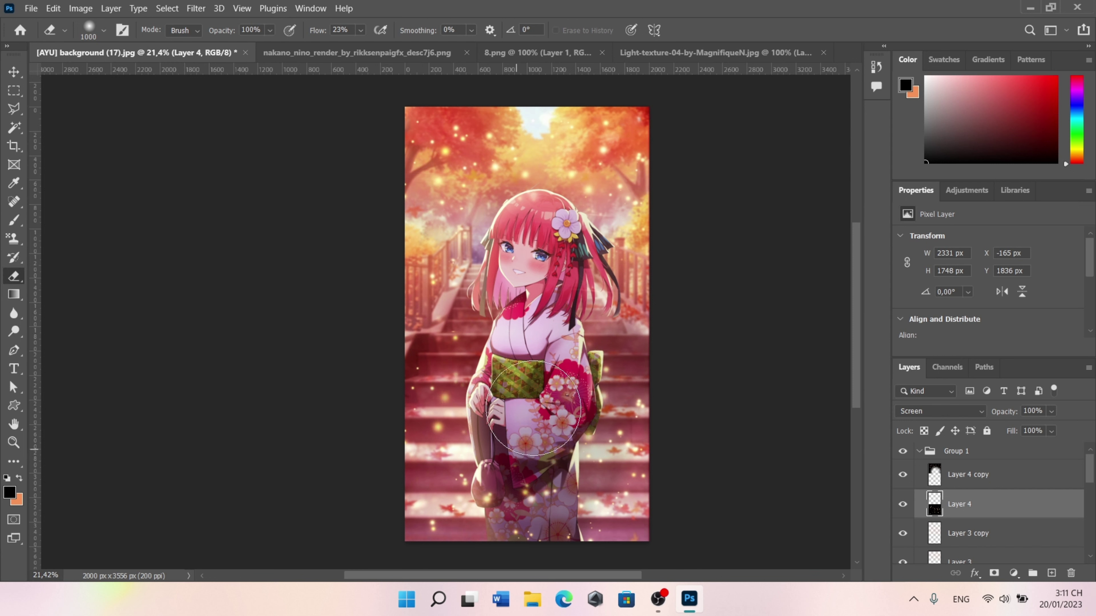
left_click(13, 72)
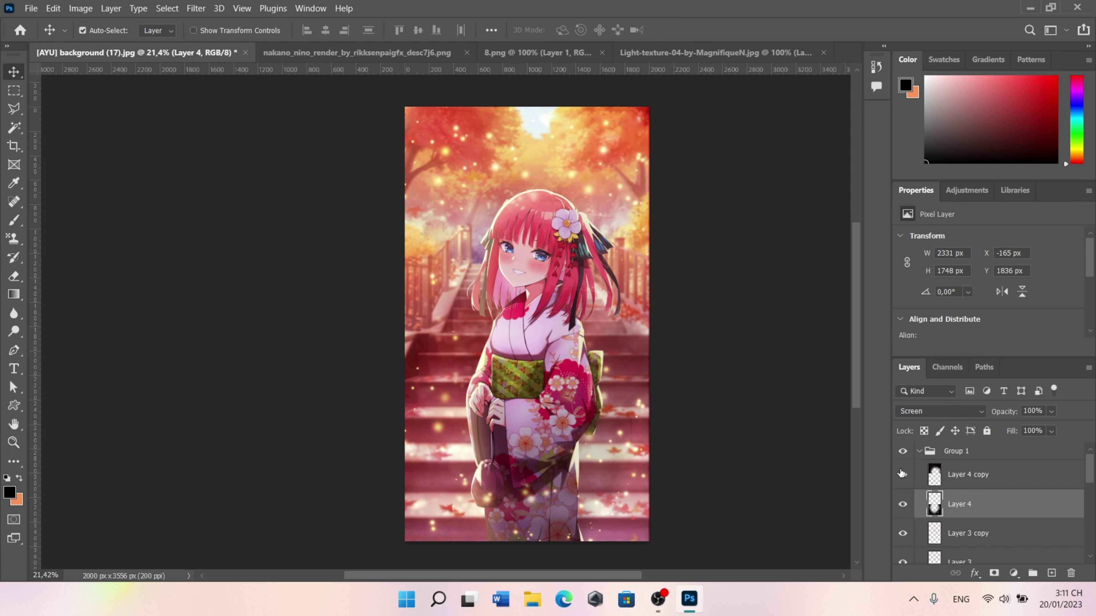
- Move Color Balance 1 and Layer 0 into Group 1
left_click(957, 476)
left_click(919, 453)
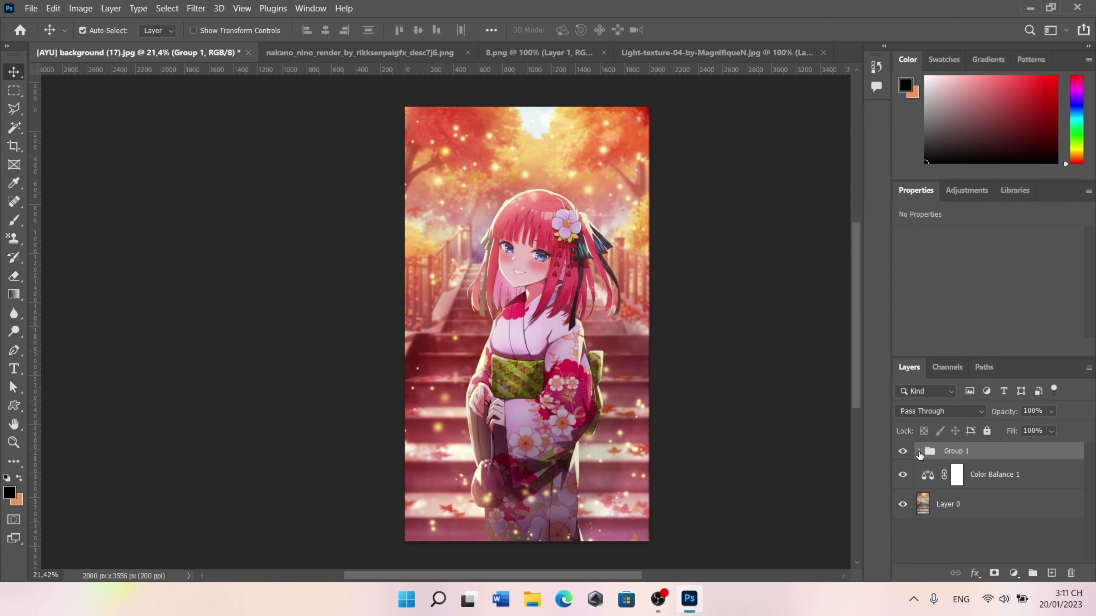
scroll(956, 483, "down", 2)
scroll(955, 483, "down", 2)
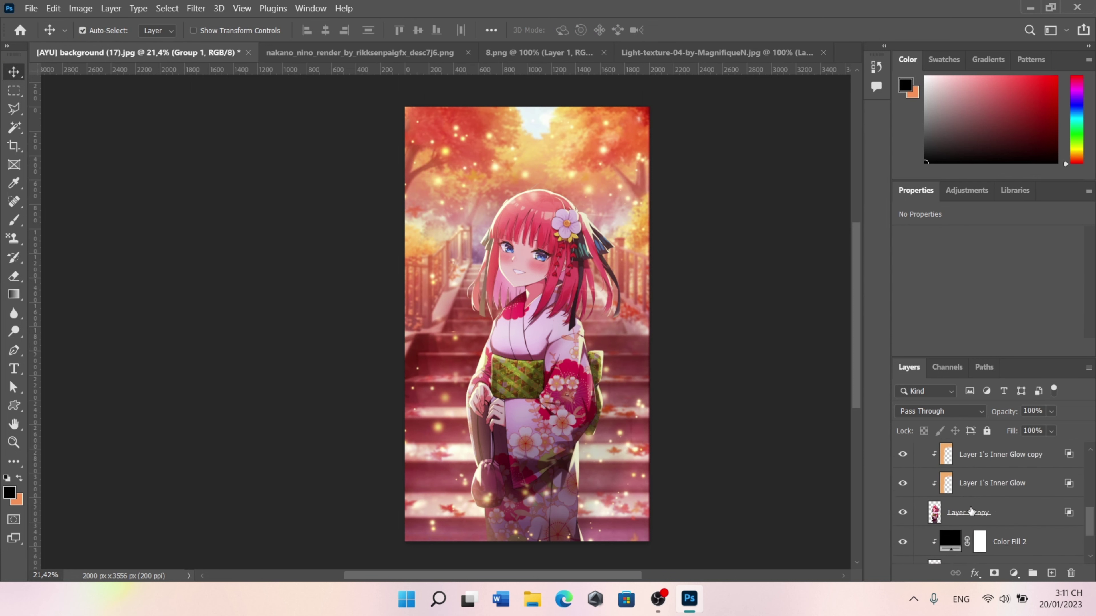
scroll(971, 510, "down", 2)
left_click(985, 523)
left_click(979, 547, "shift")
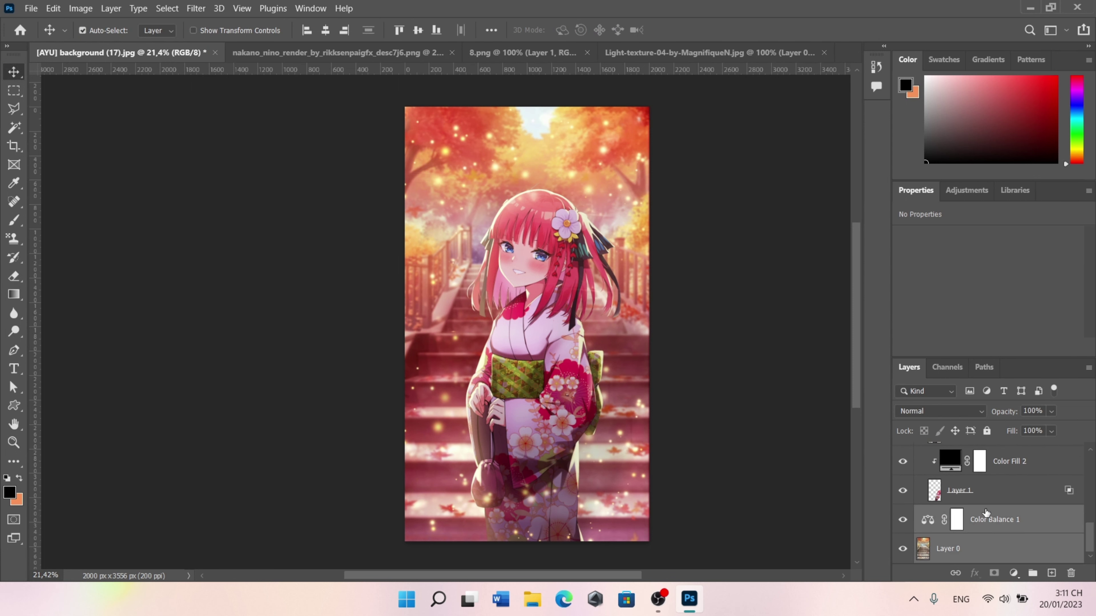
left_click_drag(987, 518, 978, 503)
- Collapse Group 1 and stamp all visible layers into a new merged Layer 5
scroll(978, 503, "up", 3)
scroll(970, 496, "up", 3)
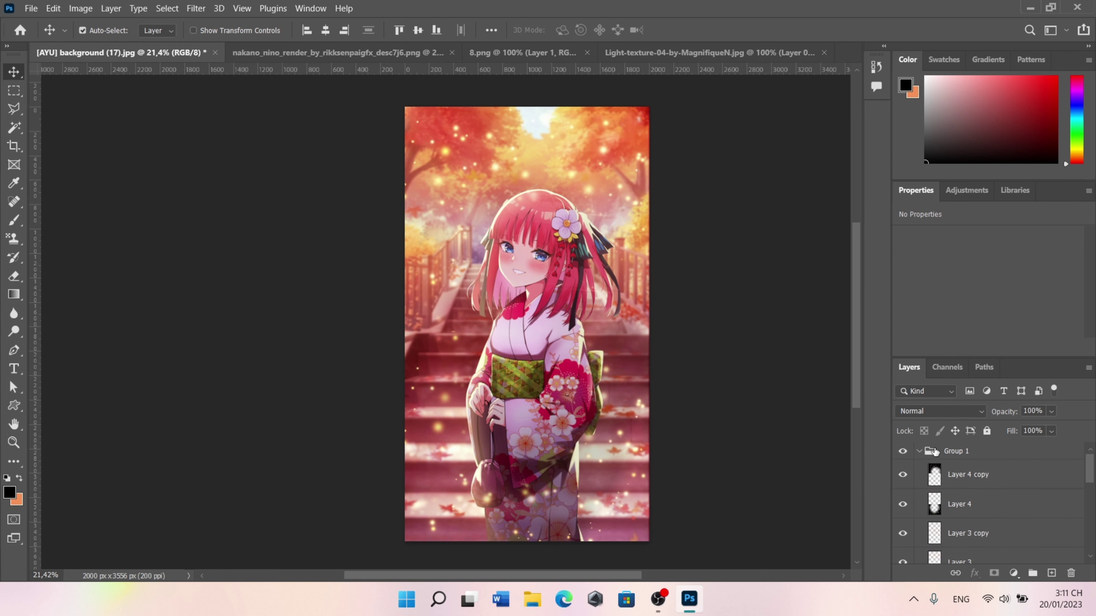
left_click(918, 453)
left_click(919, 451)
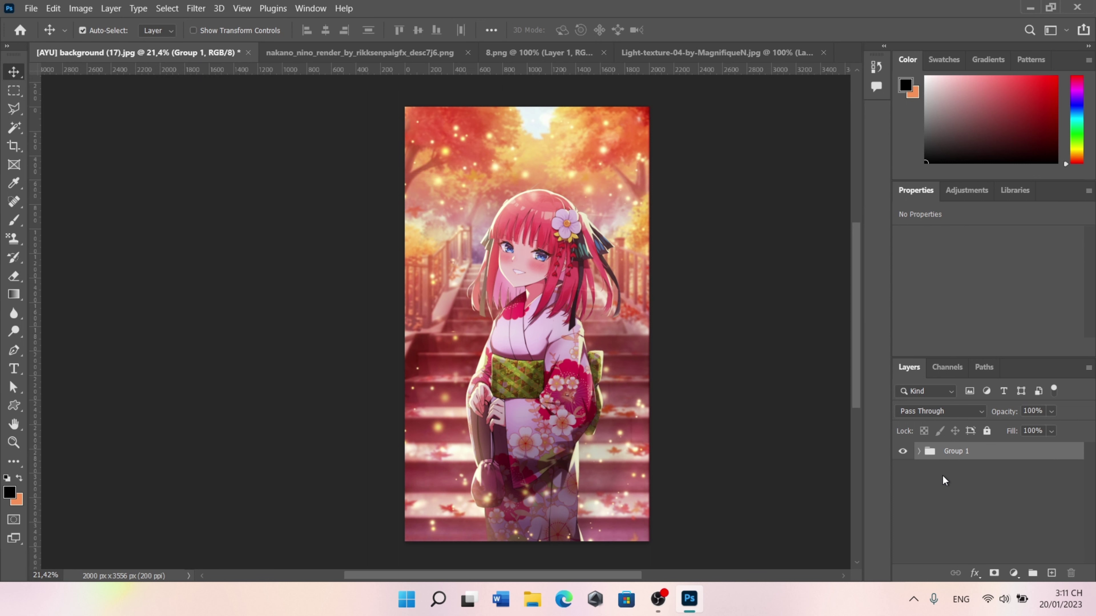
key("ctrl+shift+alt+e")
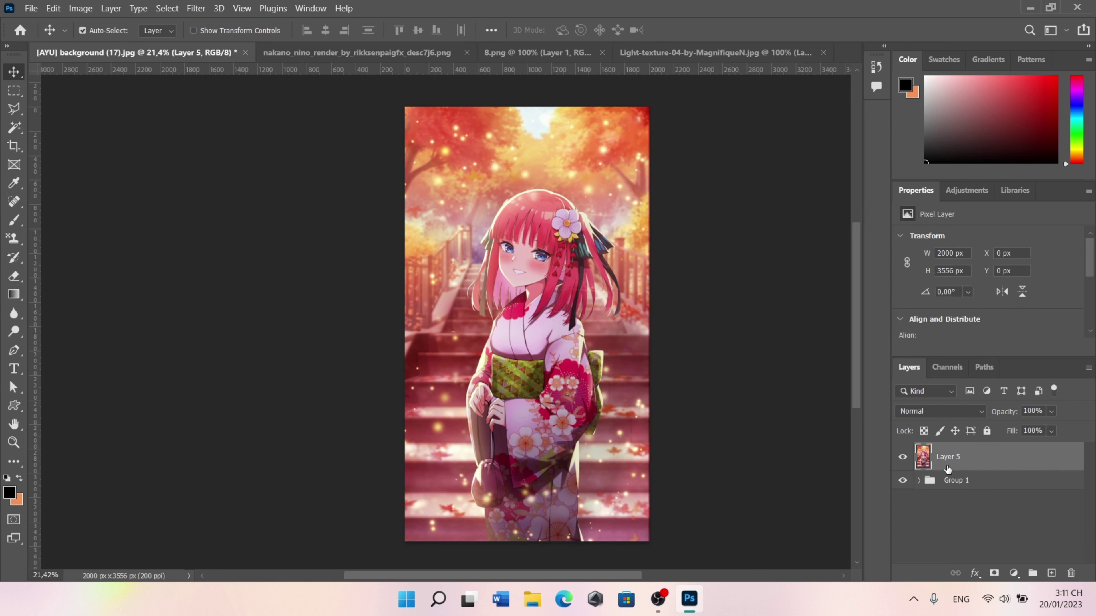
left_click(907, 481)
- Open the Camera Raw Filter on Layer 5 and raise Sharpening to 150
left_click(196, 8)
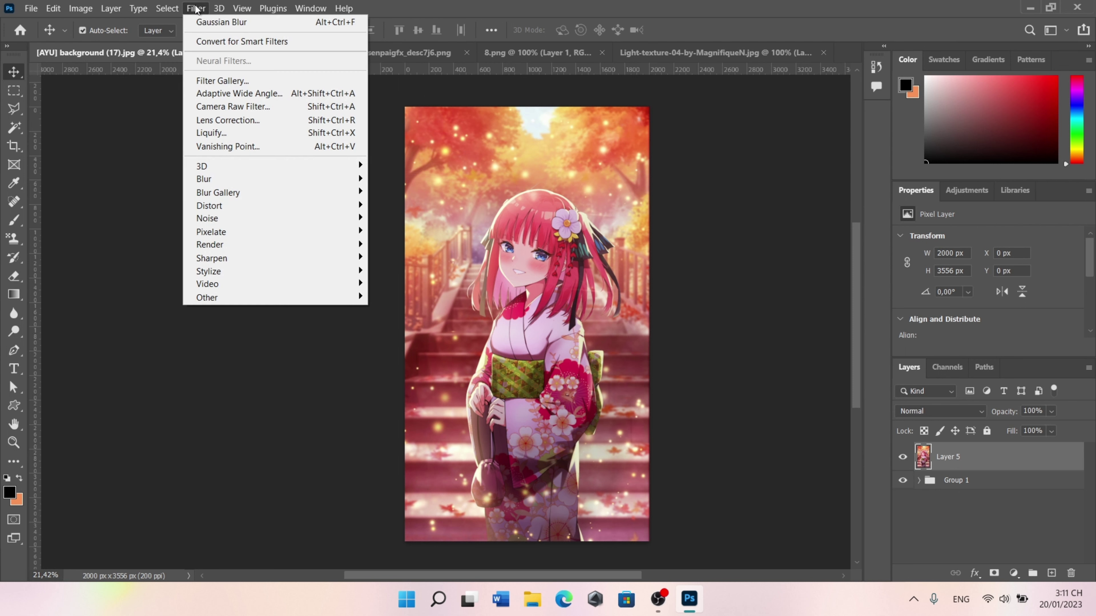
left_click(304, 105)
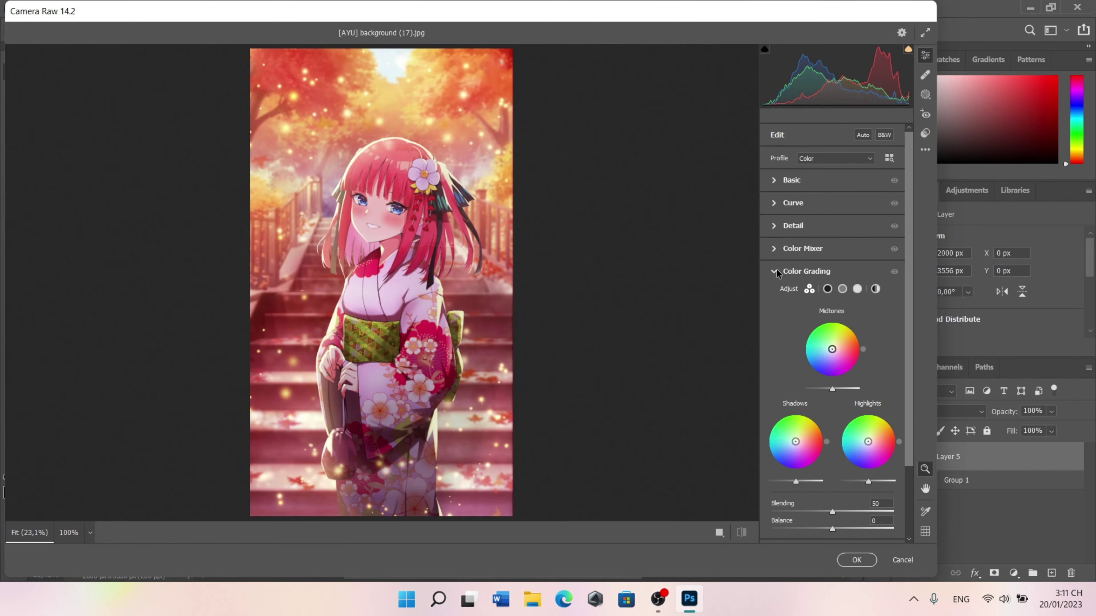
left_click(774, 271)
left_click(774, 248)
left_click(773, 227)
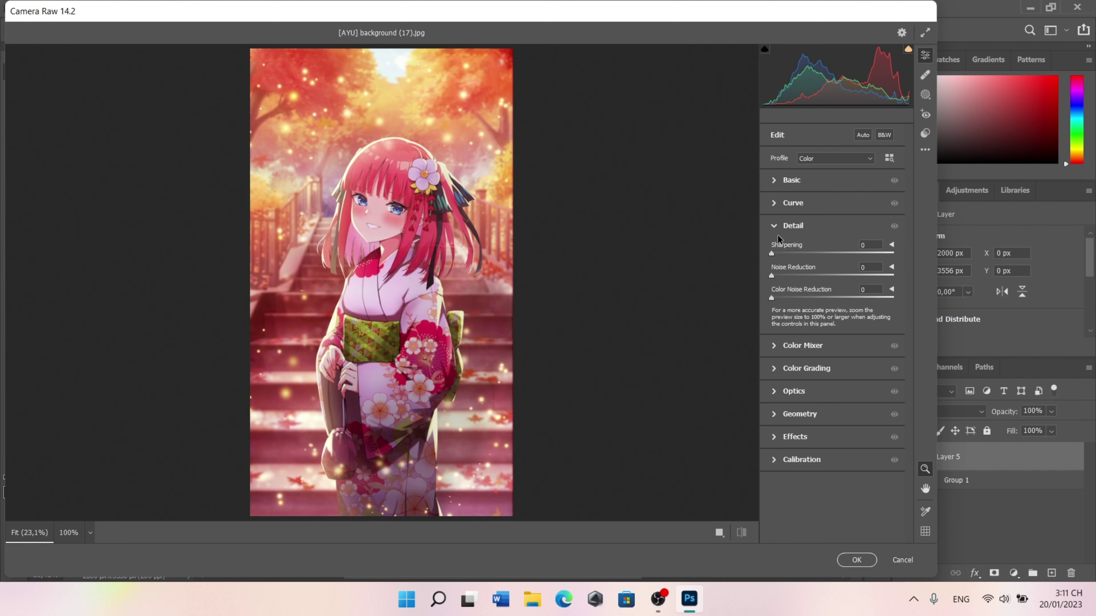
left_click_drag(852, 255, 968, 259)
- In the Basic panel, warm Temperature to +7 and raise Highlights to +9
left_click(774, 227)
left_click(774, 181)
mouse_move(832, 225)
left_mouse_down()
mouse_move(844, 245)
mouse_move(837, 288)
mouse_move(849, 289)
left_mouse_up()
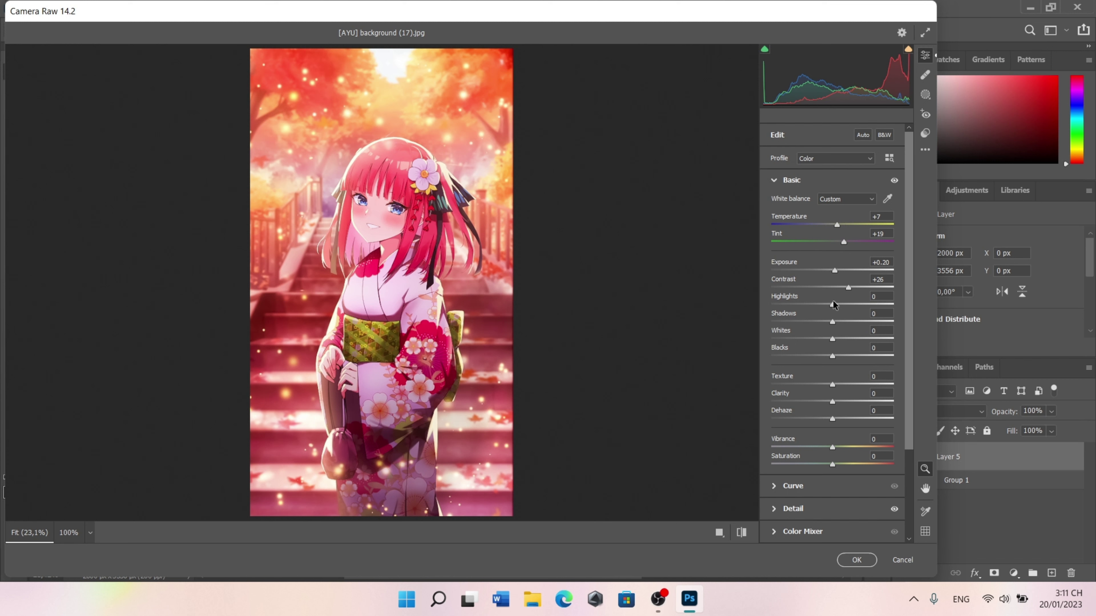
mouse_move(833, 305)
left_mouse_down()
mouse_move(843, 327)
mouse_move(763, 328)
mouse_move(790, 333)
mouse_move(838, 311)
mouse_move(814, 311)
mouse_move(836, 314)
mouse_move(843, 329)
mouse_move(818, 333)
left_mouse_up()
- Push Texture and Clarity both to +100
scroll(789, 334, "down", 1)
scroll(836, 294, "down", 3)
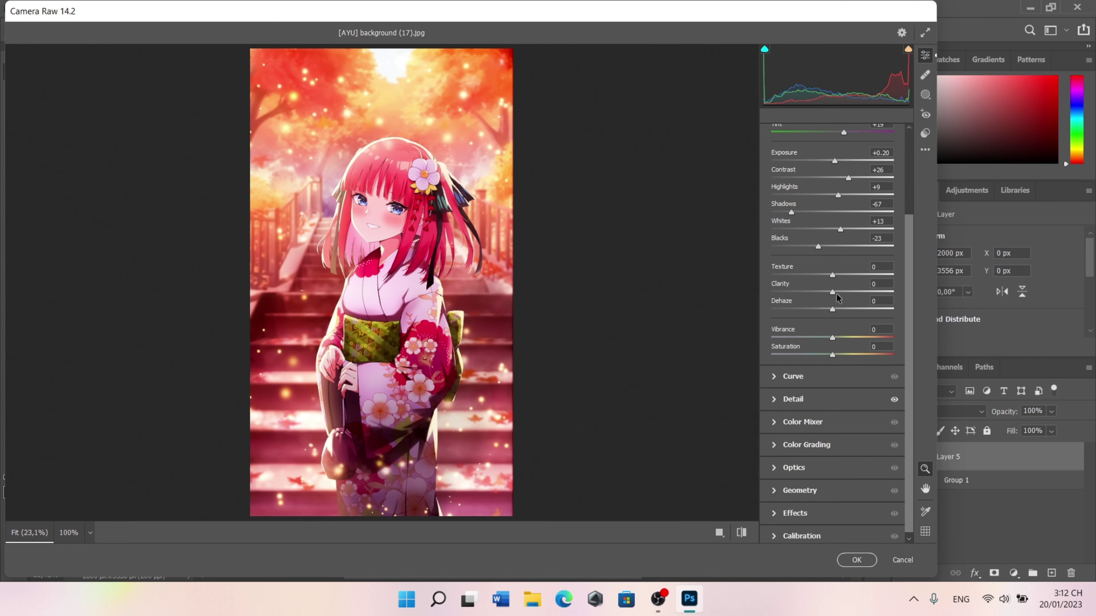
left_click_drag(832, 275, 908, 276)
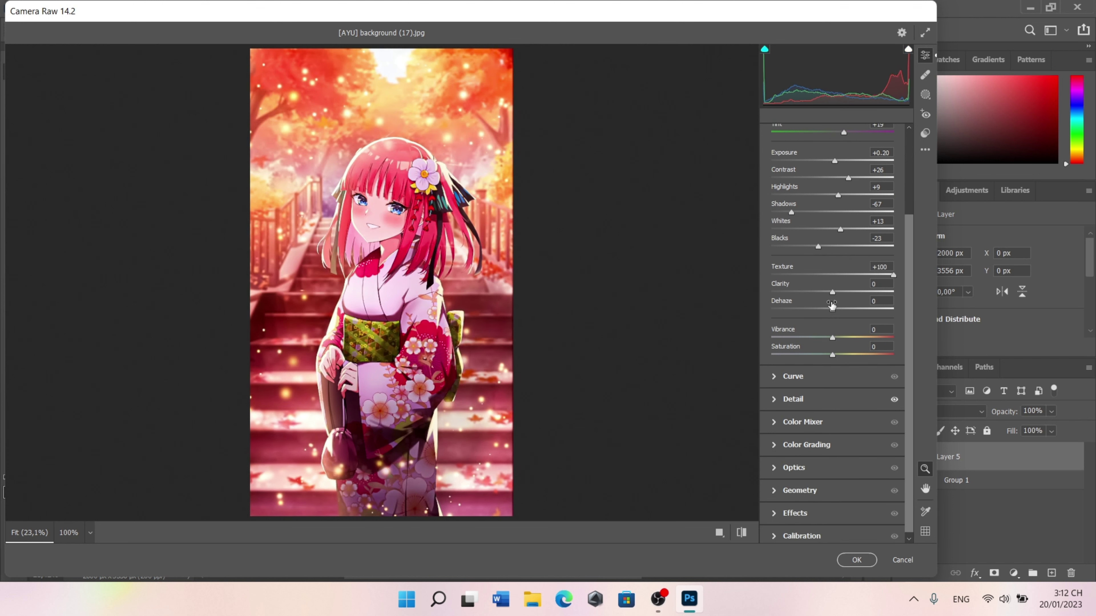
left_click_drag(832, 293, 908, 293)
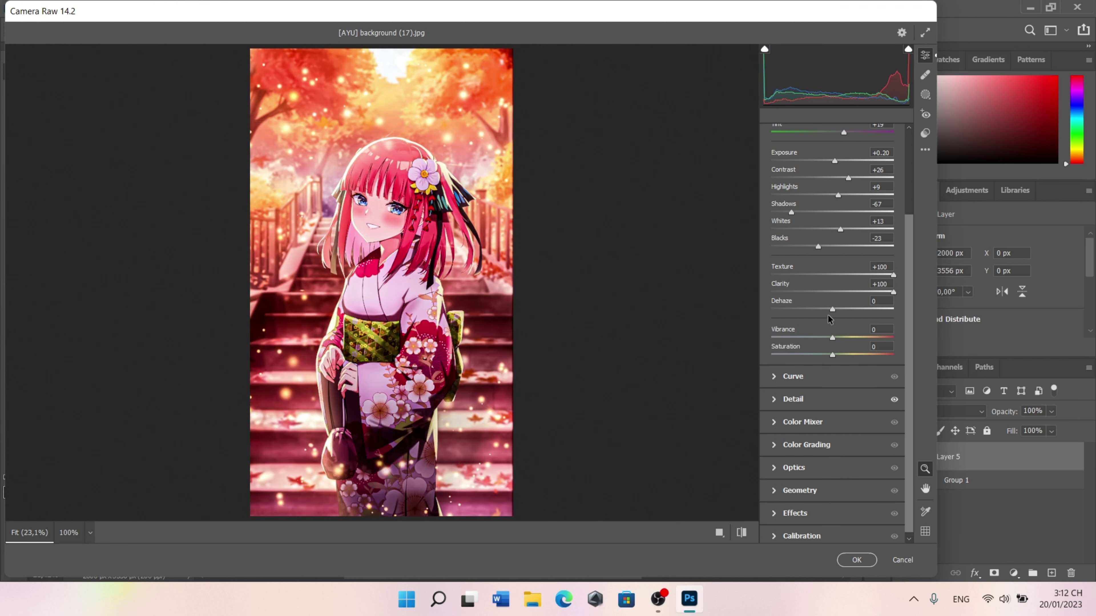
- Set Dehaze to +7, Vibrance to +13 and Saturation to -7
left_click_drag(832, 309, 835, 315)
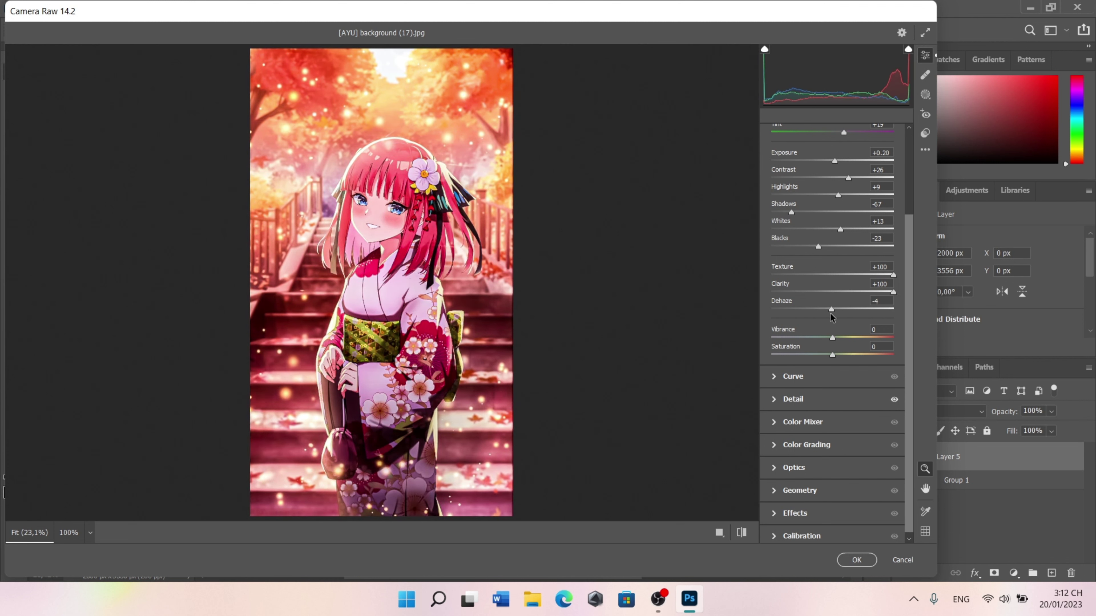
scroll(834, 321, "down", 1)
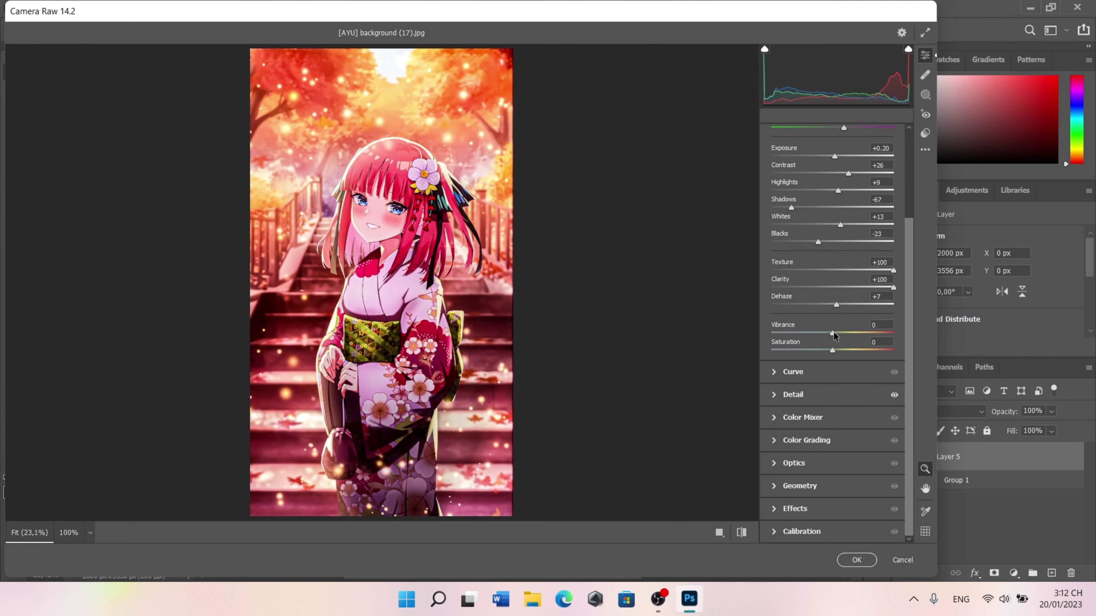
left_click_drag(832, 334, 844, 333)
left_click_drag(833, 350, 828, 350)
- Raise the tone curve Highlights to +10, then expand the Detail panel for noise reduction
left_click(776, 374)
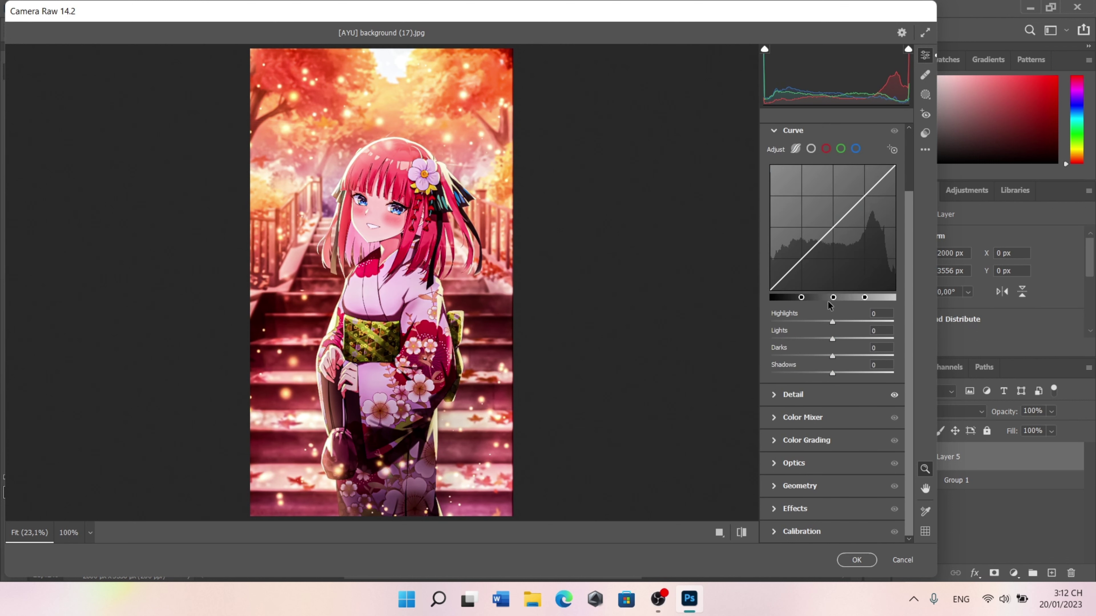
mouse_move(831, 329)
left_mouse_down()
mouse_move(839, 348)
mouse_move(840, 340)
mouse_move(826, 374)
left_mouse_up()
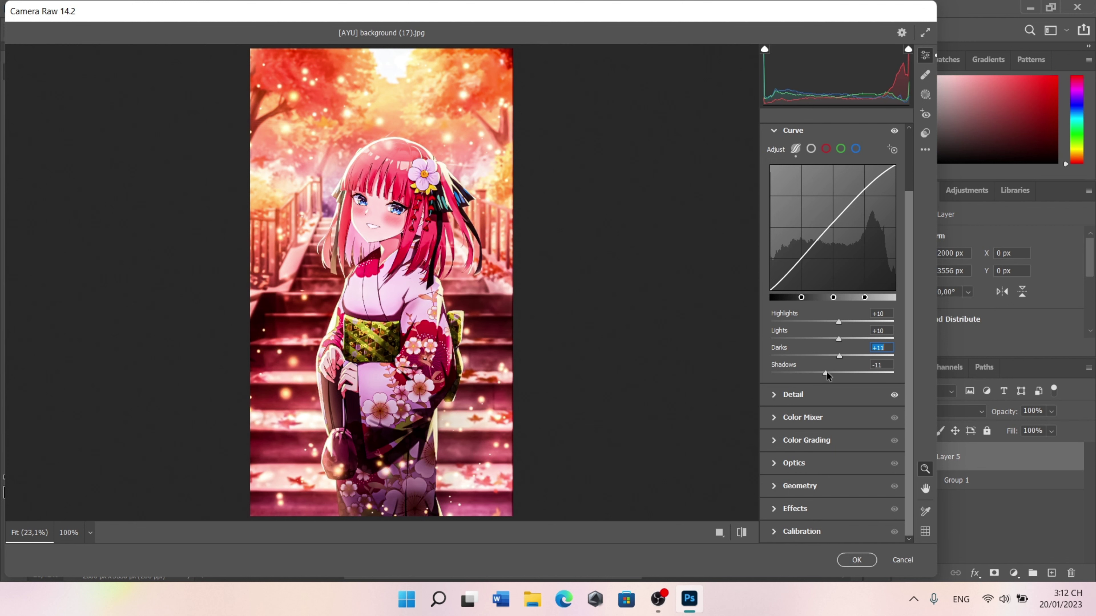
left_click(779, 396)
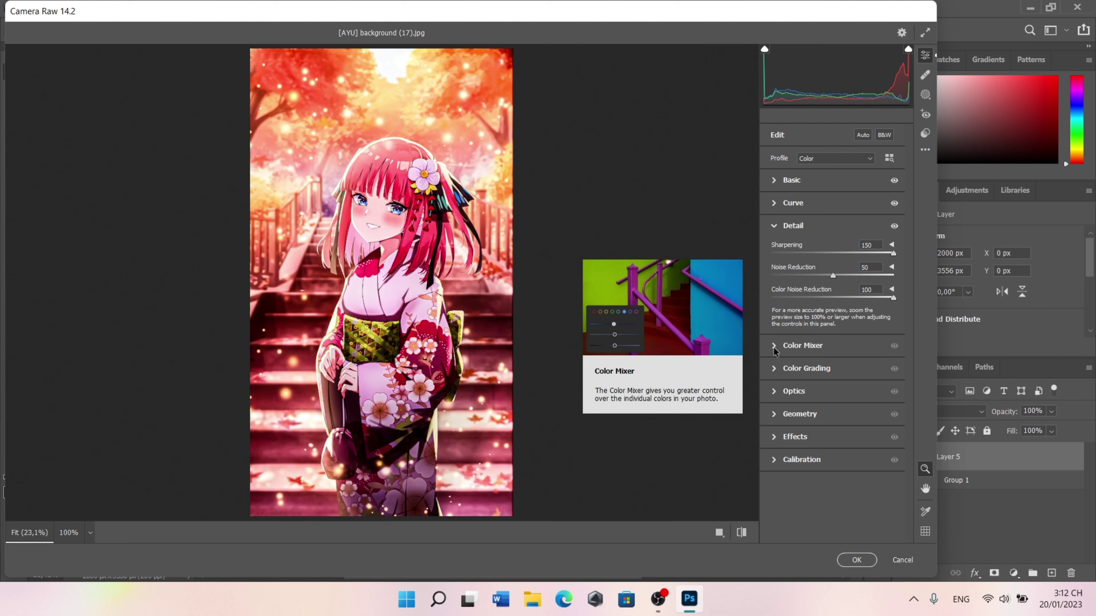
- In the Color Mixer Hue sliders, shift Blues to +36, Reds to +13 and Yellows to +7
left_click(774, 348)
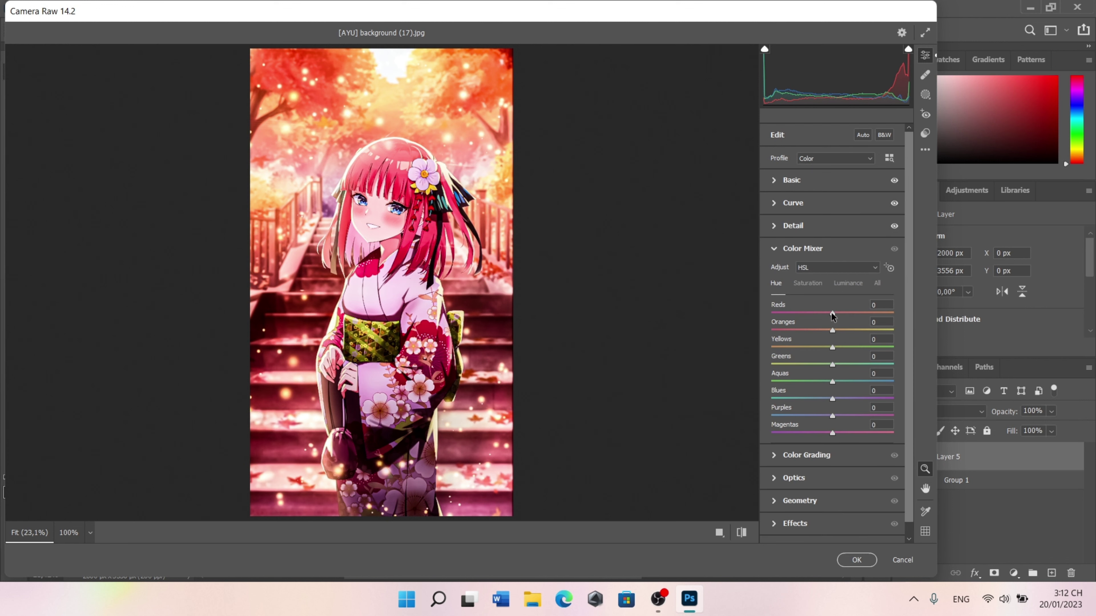
left_click_drag(832, 399, 855, 401)
left_click_drag(832, 313, 840, 313)
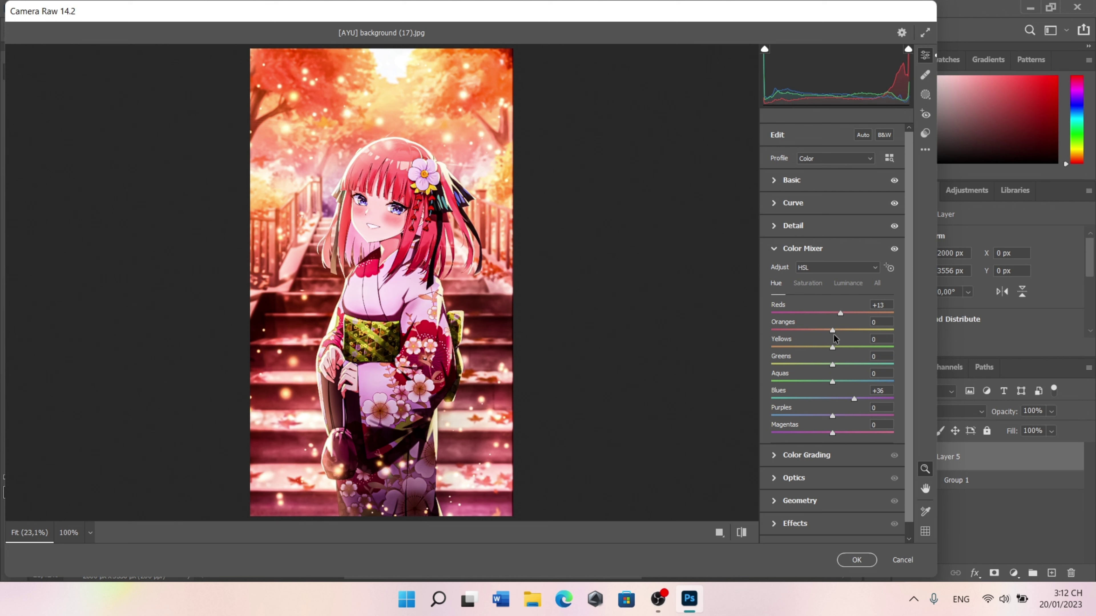
mouse_move(832, 348)
left_mouse_down()
mouse_move(839, 416)
mouse_move(828, 438)
left_mouse_up()
- Glance at Color Grading, confirm the Camera Raw grade with OK, and zoom into the canvas
left_click(774, 457)
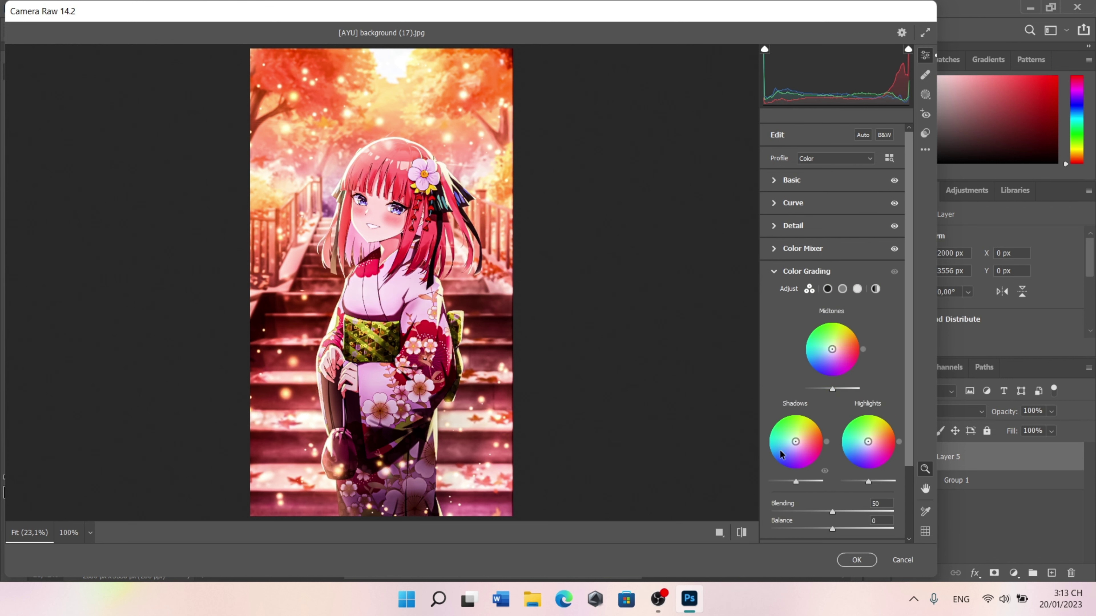
left_click(856, 559)
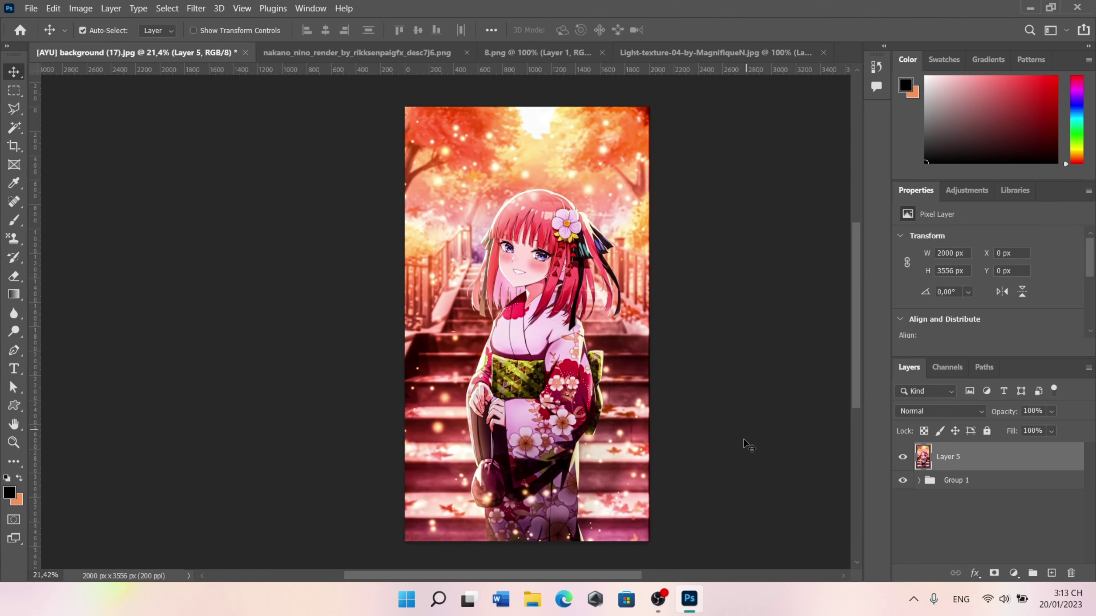
scroll(660, 292, "up", 3)
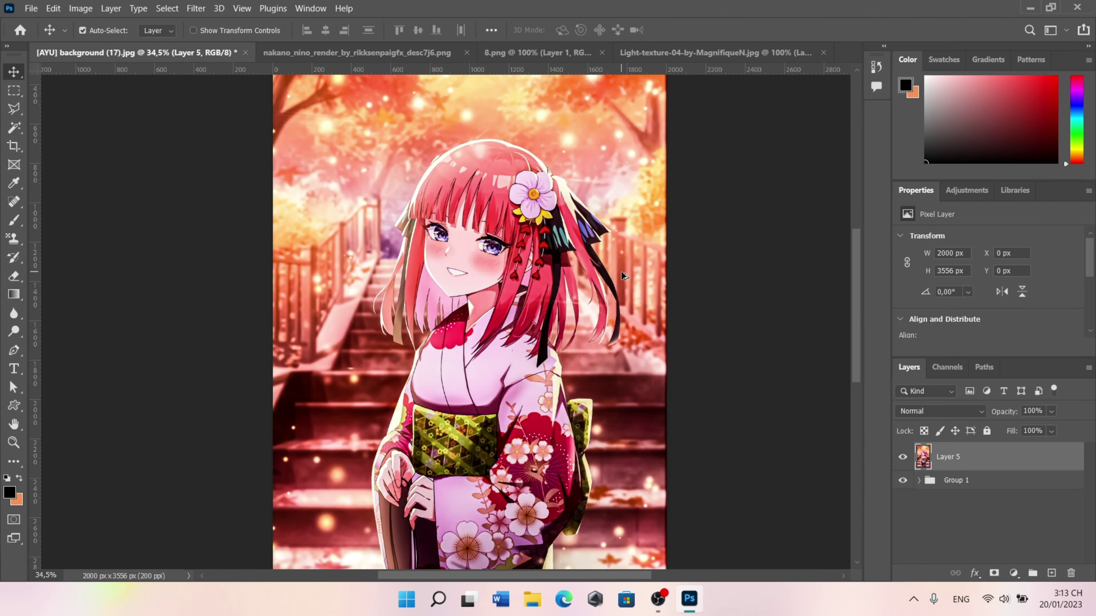